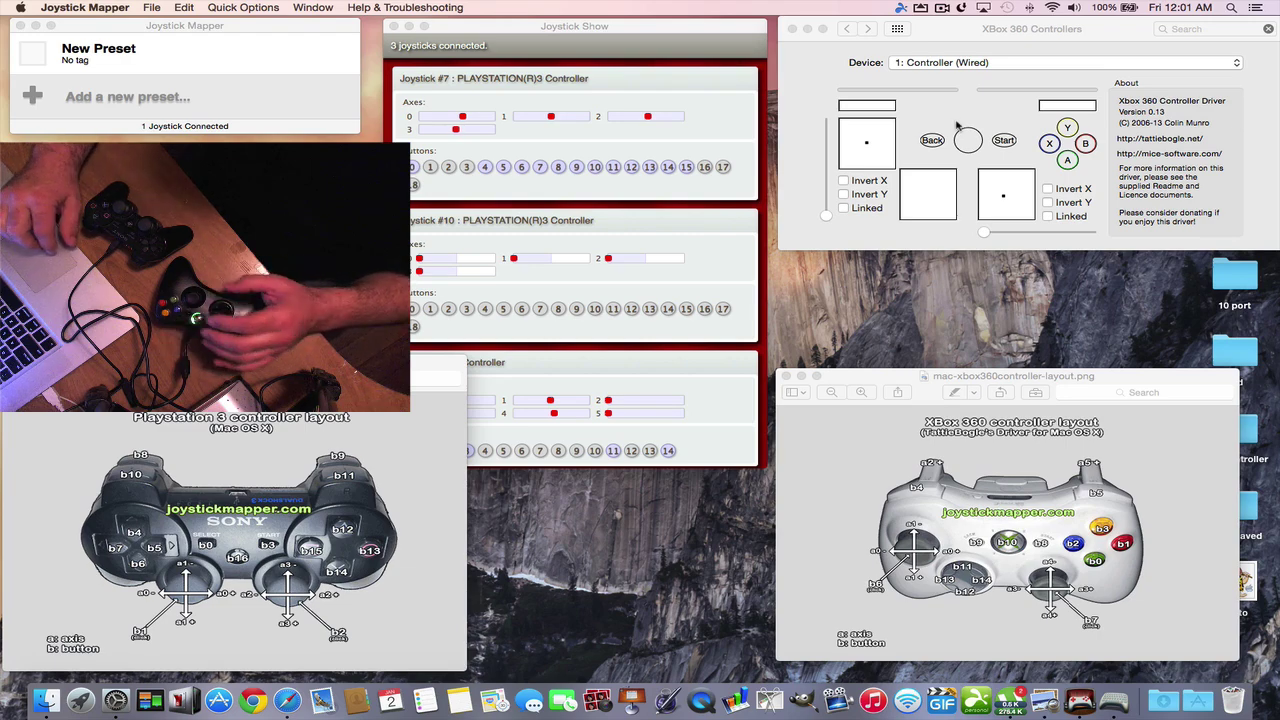
Step: Switch to Safari on Desktop 1 and find the Xbox controllers under Gaming on Microsoft's hardware downloads page
{"action": "key", "text": "ctrl+Up"}
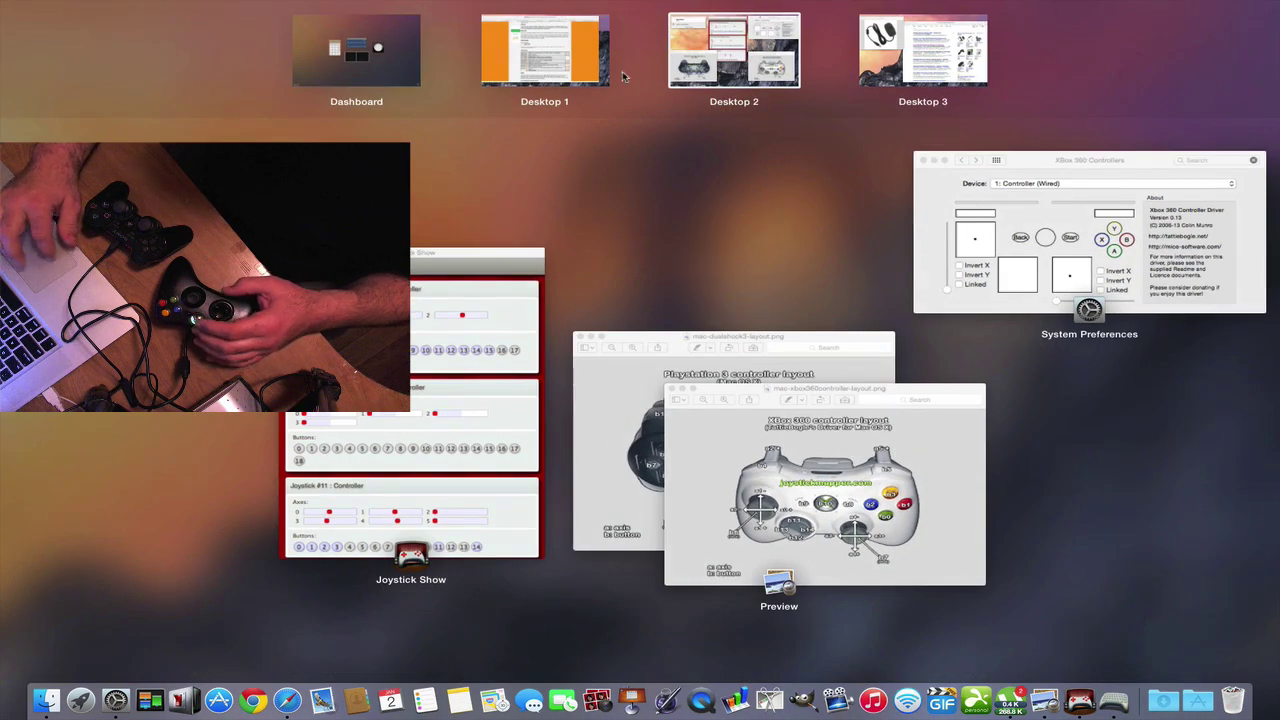
{"action": "left_click", "coordinate": [574, 66]}
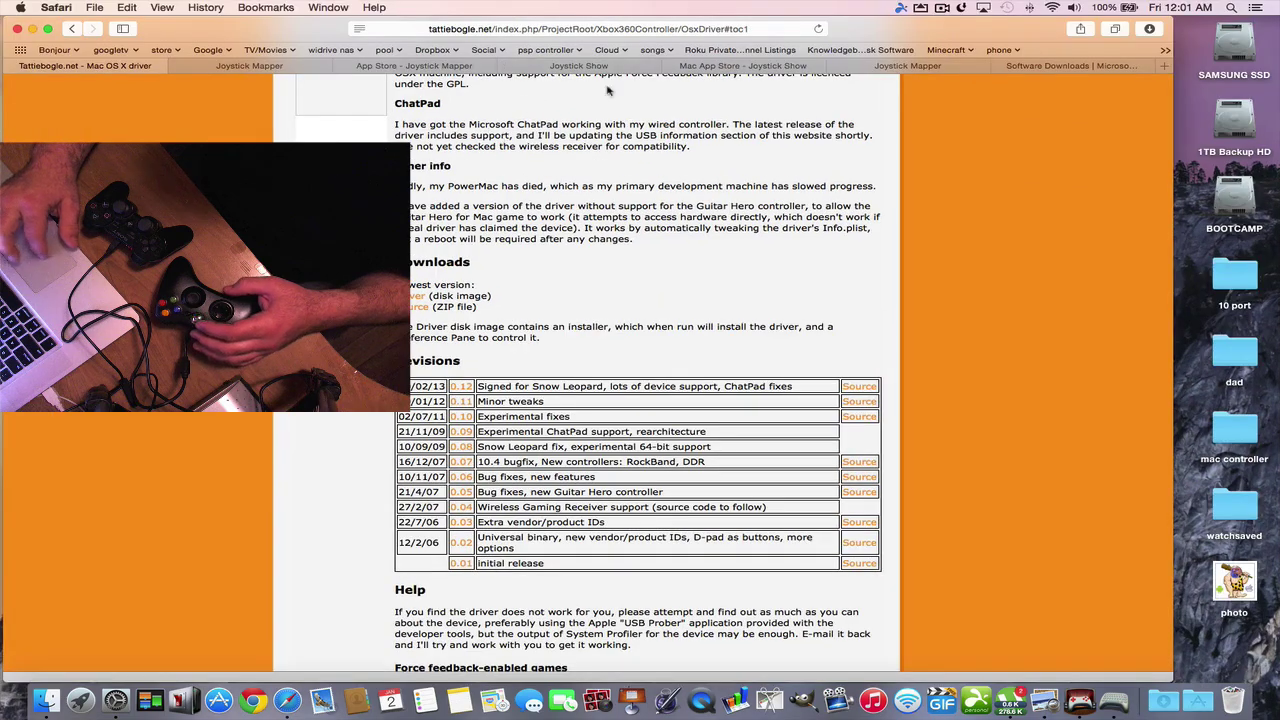
{"action": "left_click", "coordinate": [1014, 72]}
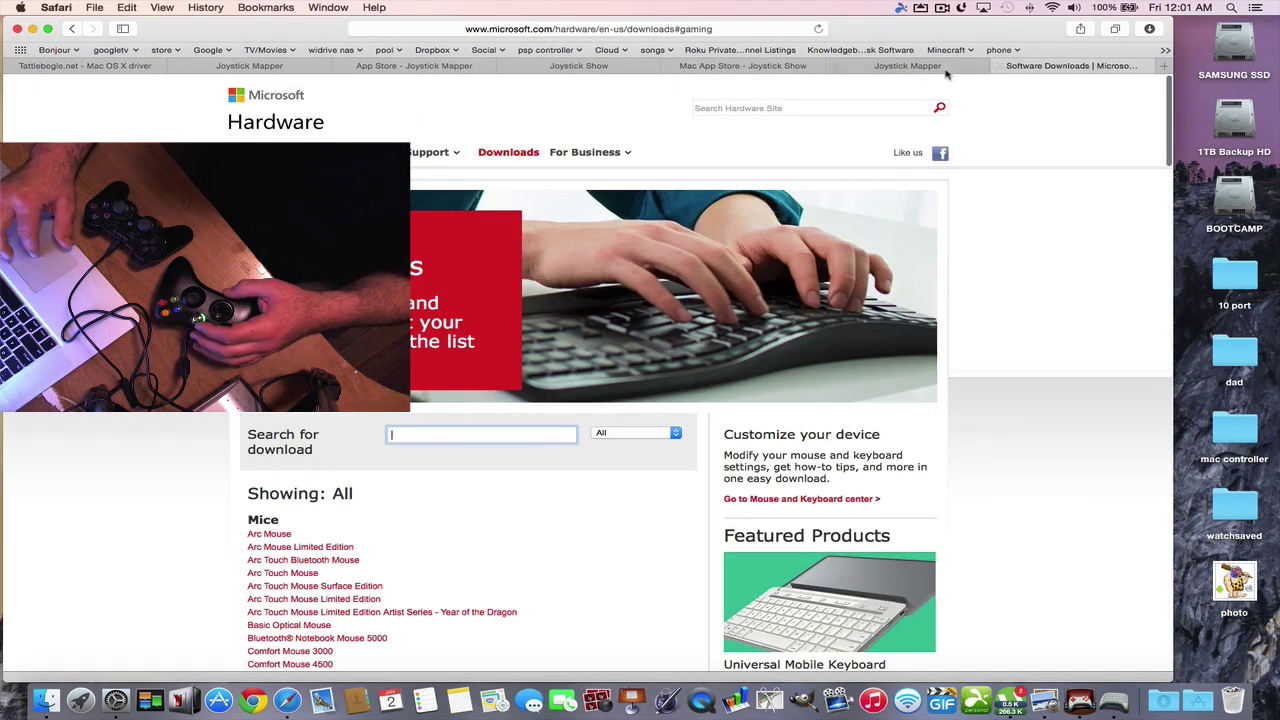
{"action": "scroll", "coordinate": [867, 218], "scroll_direction": "down", "scroll_amount": 10}
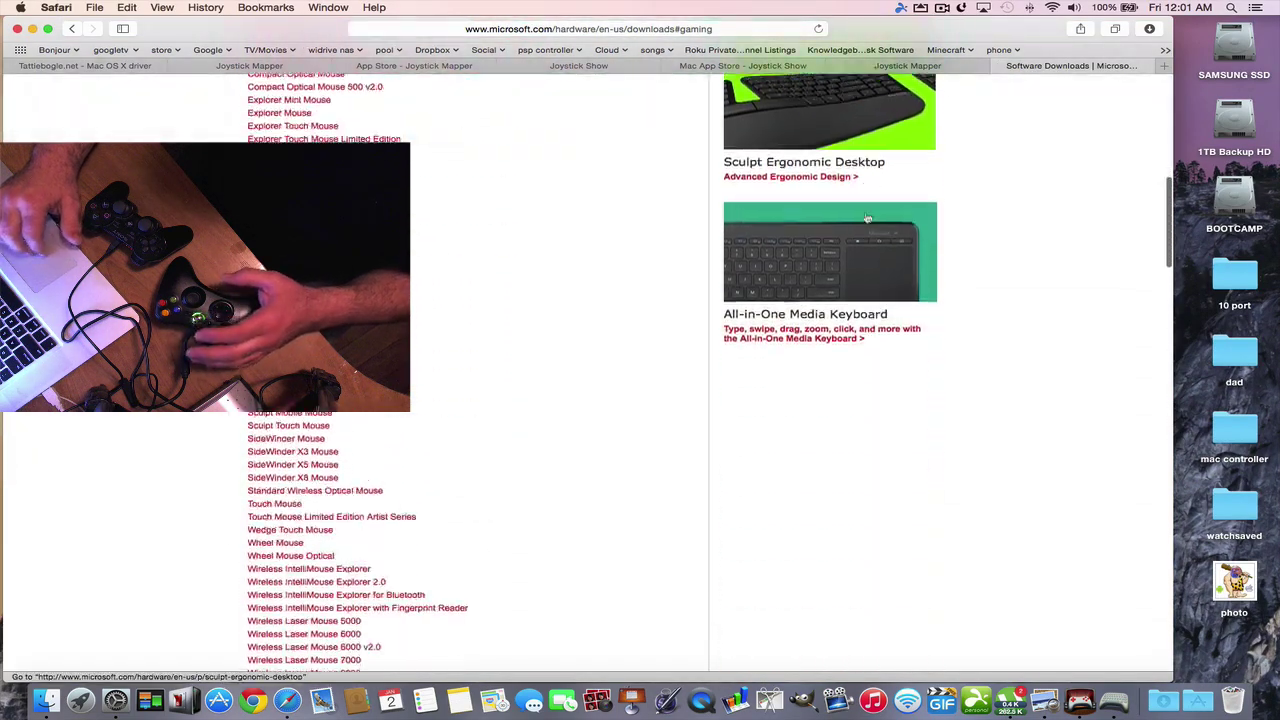
{"action": "scroll", "coordinate": [867, 218], "scroll_direction": "down", "scroll_amount": 10}
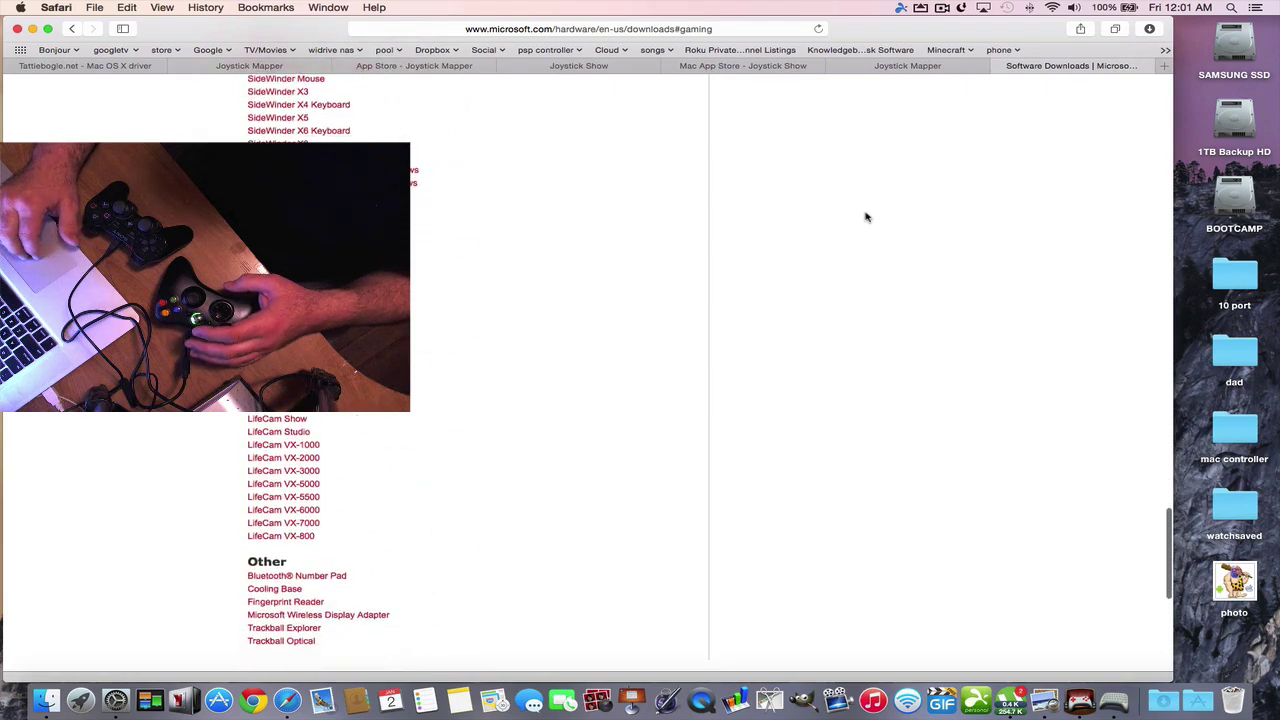
{"action": "scroll", "coordinate": [867, 218], "scroll_direction": "down", "scroll_amount": 2}
{"action": "scroll", "coordinate": [867, 218], "scroll_direction": "up", "scroll_amount": 6}
{"action": "scroll", "coordinate": [867, 218], "scroll_direction": "down", "scroll_amount": 1}
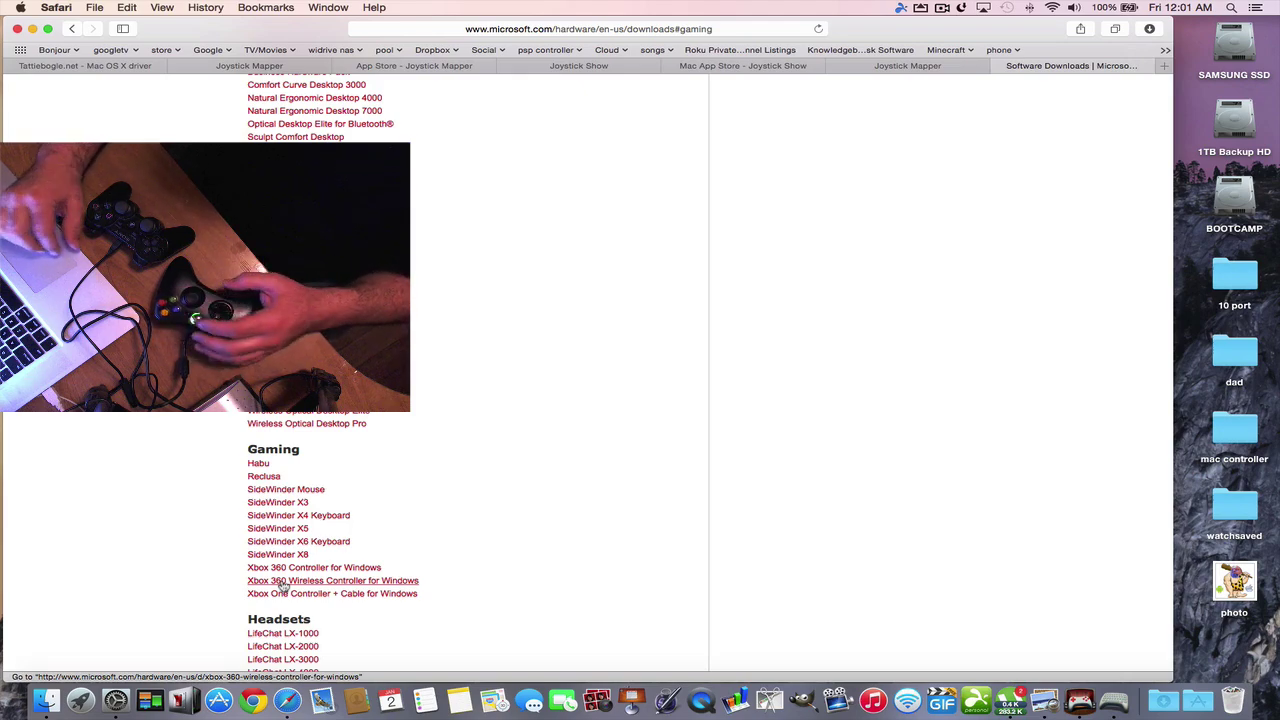
Step: Check the Xbox 360 Controllers settings window on Desktop 2 and return to the Safari desktop
{"action": "key", "text": "ctrl+Up"}
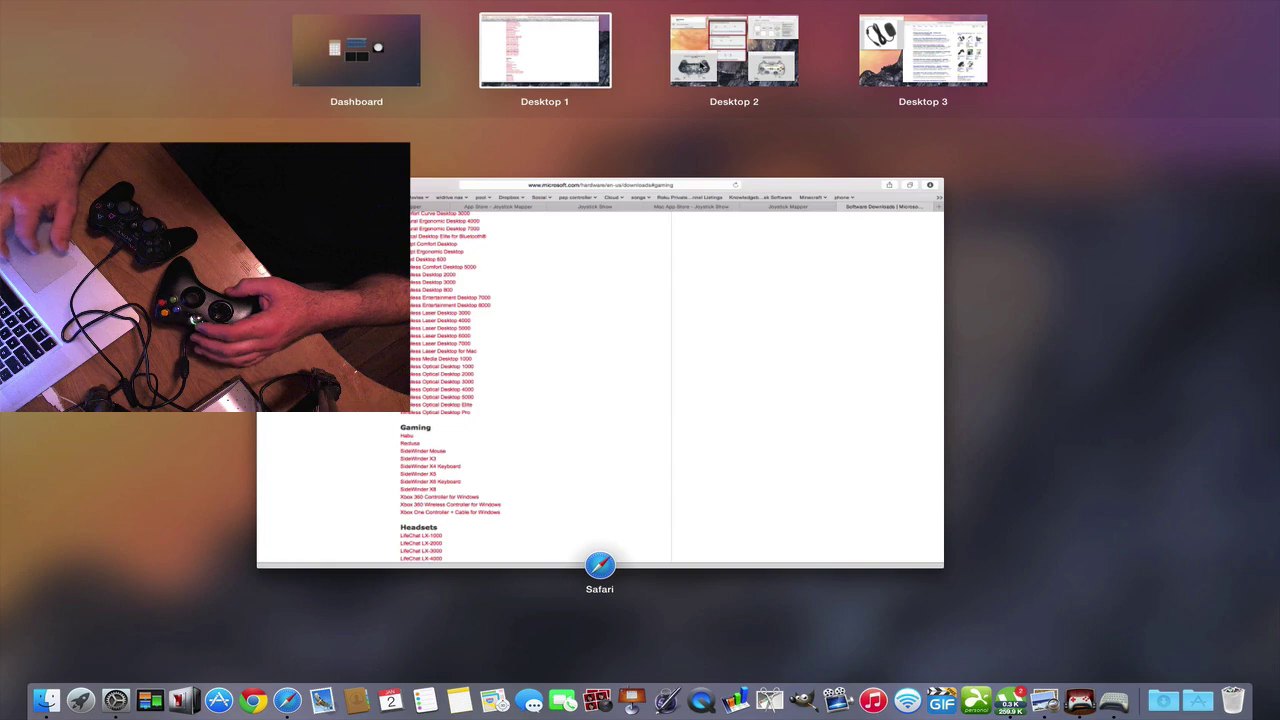
{"action": "left_click", "coordinate": [734, 50]}
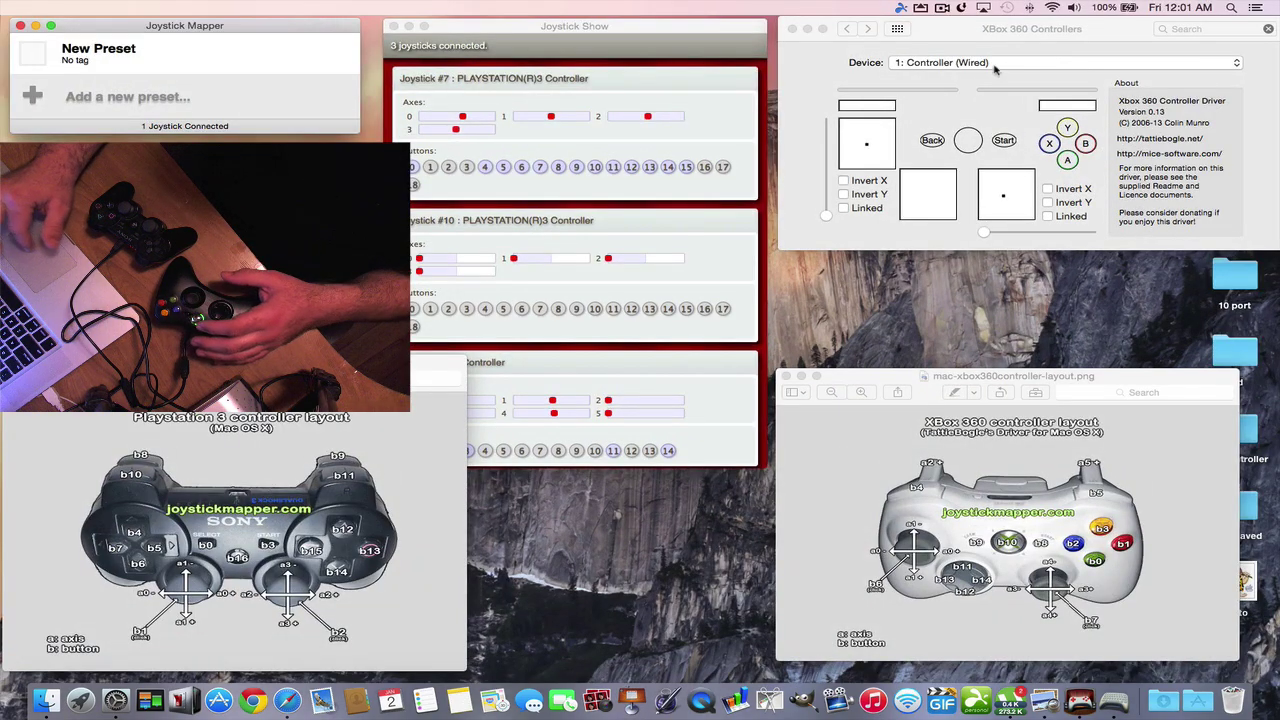
{"action": "key", "text": "ctrl+Up"}
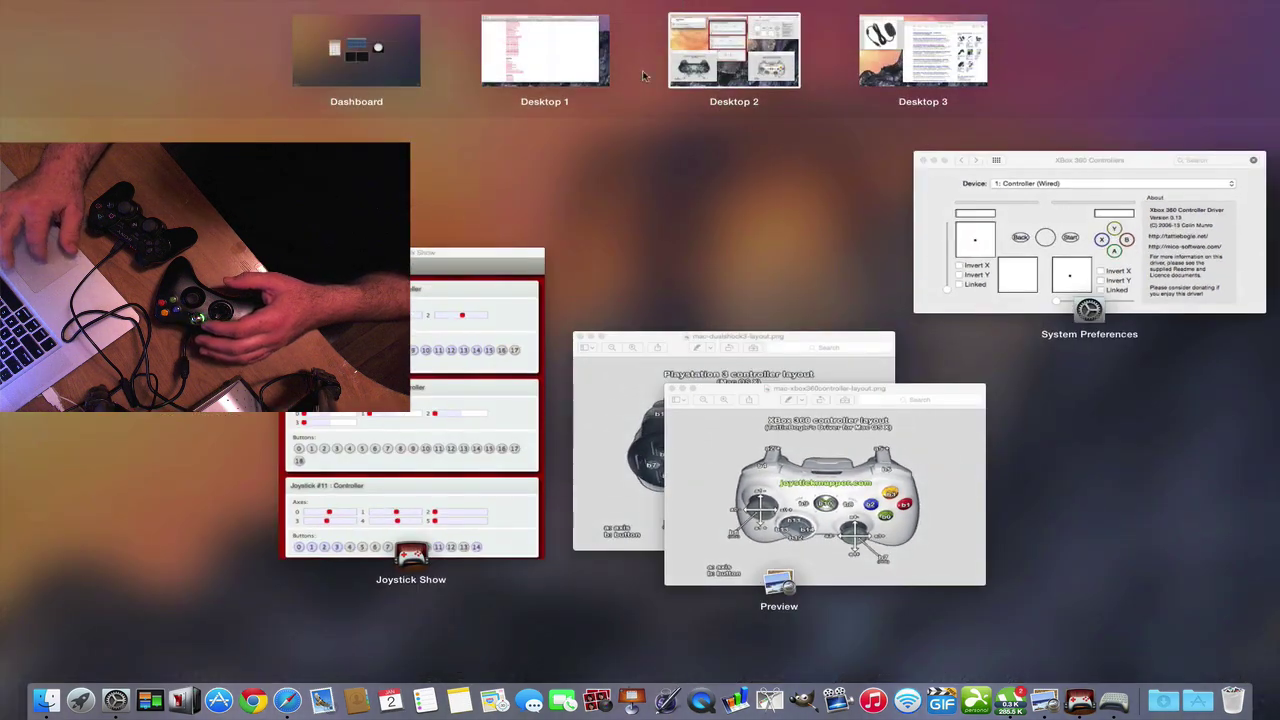
{"action": "left_click", "coordinate": [490, 52]}
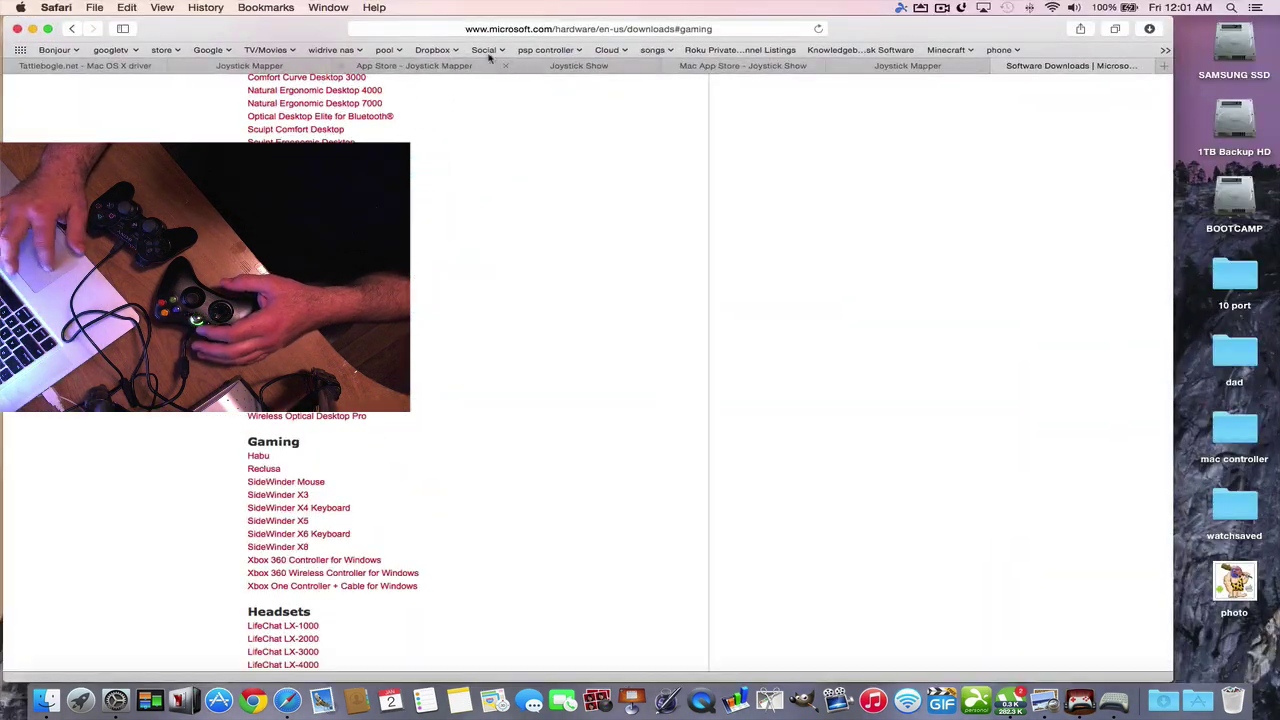
Step: Look through the Tattiebogle Mac OS X driver page for the Xbox 360 controller and return to its Downloads section
{"action": "left_click", "coordinate": [100, 66]}
{"action": "scroll", "coordinate": [504, 222], "scroll_direction": "up", "scroll_amount": 5}
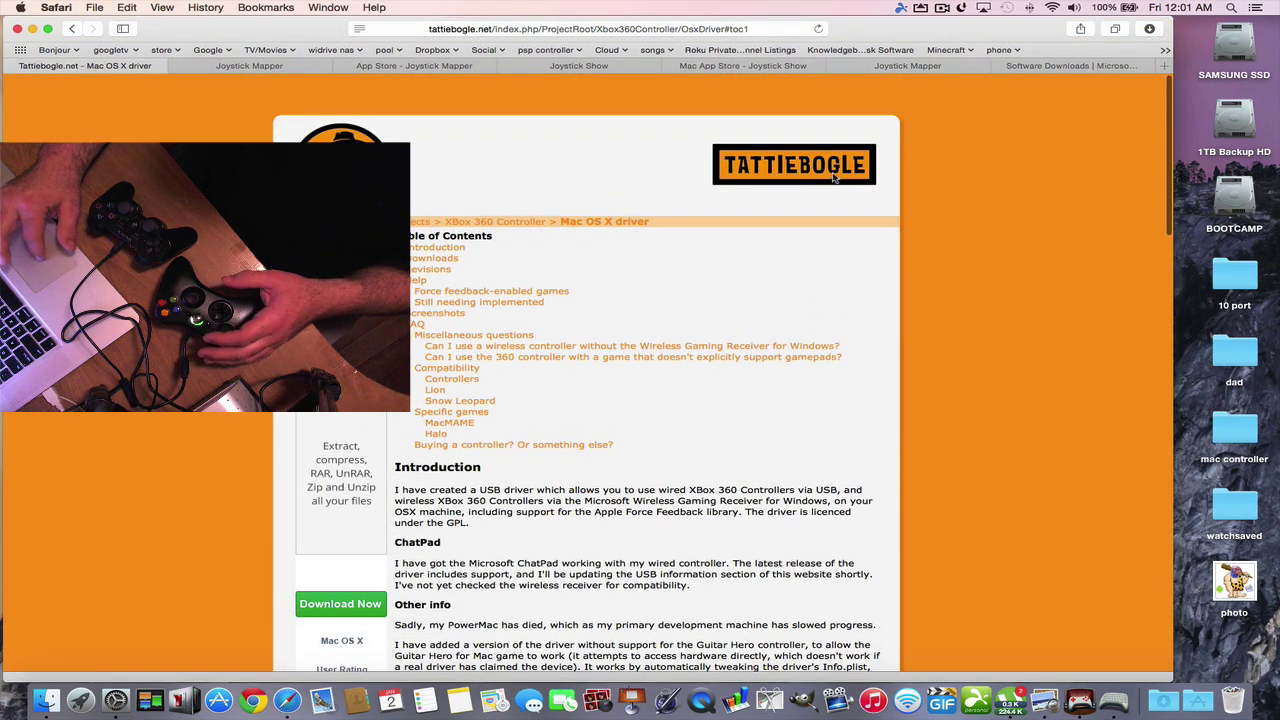
{"action": "scroll", "coordinate": [737, 287], "scroll_direction": "down", "scroll_amount": 10}
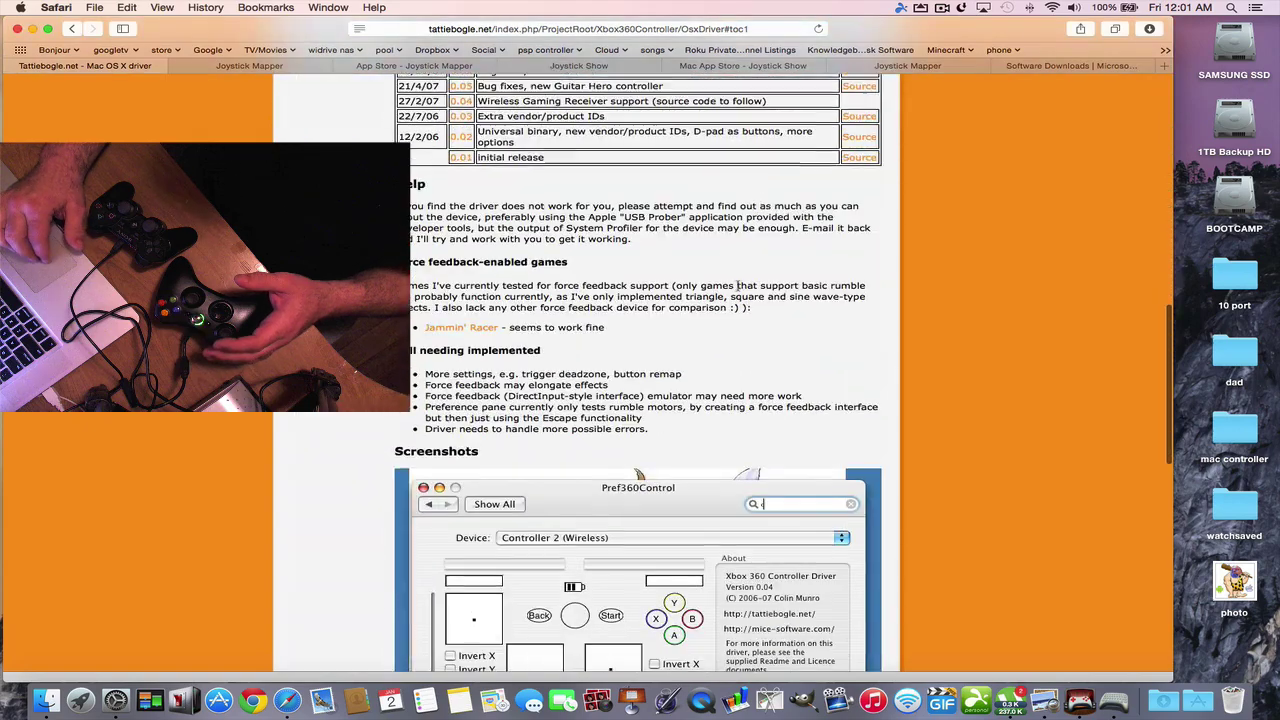
{"action": "scroll", "coordinate": [737, 287], "scroll_direction": "down", "scroll_amount": 10}
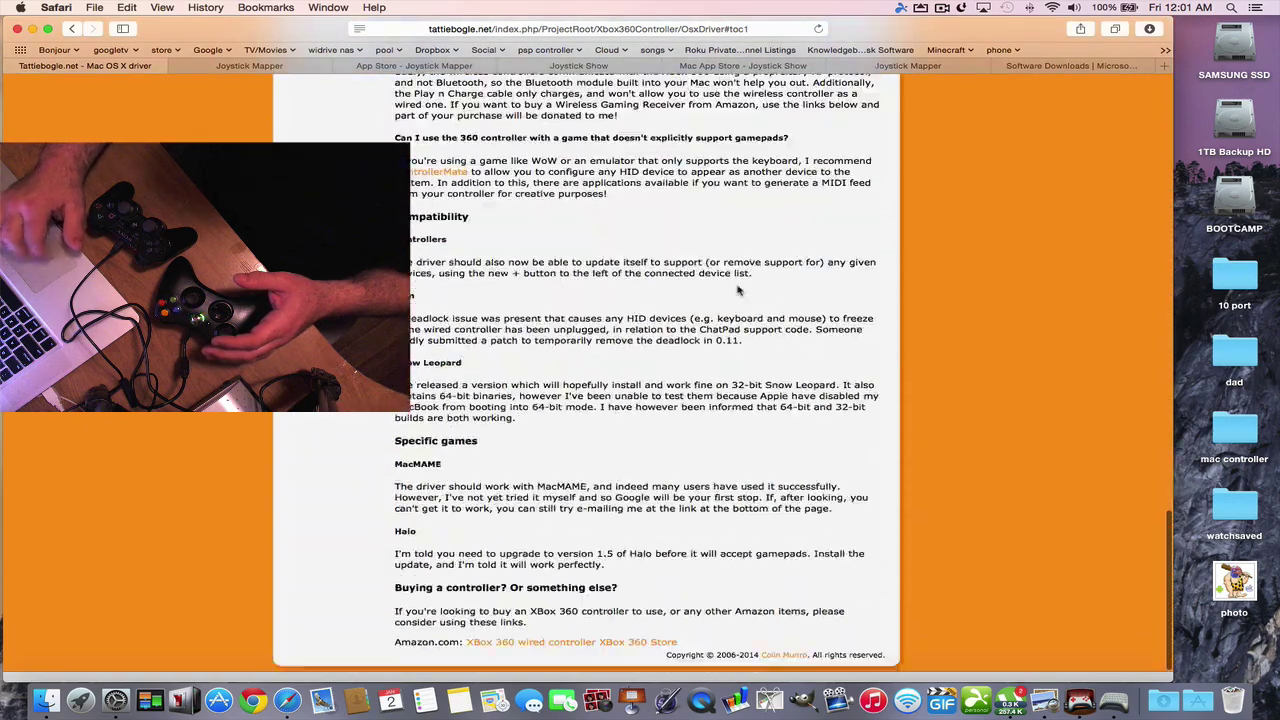
{"action": "scroll", "coordinate": [737, 290], "scroll_direction": "up", "scroll_amount": 10}
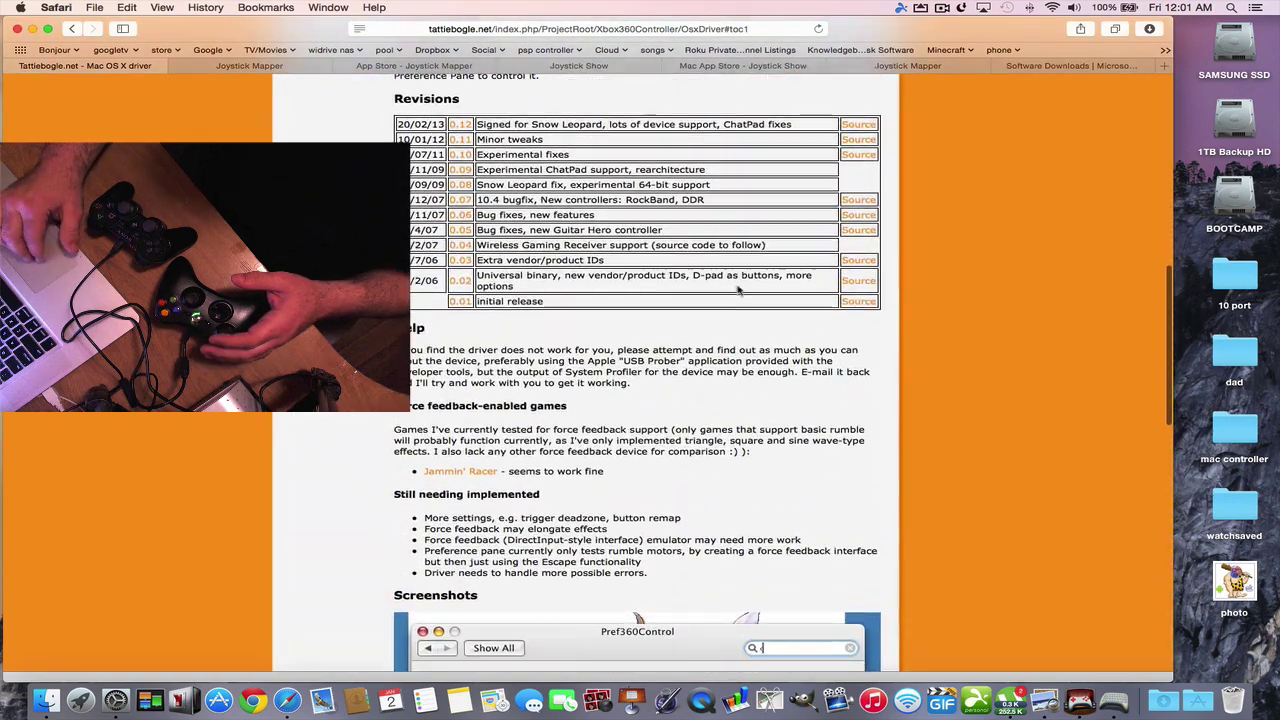
{"action": "scroll", "coordinate": [737, 290], "scroll_direction": "up", "scroll_amount": 5}
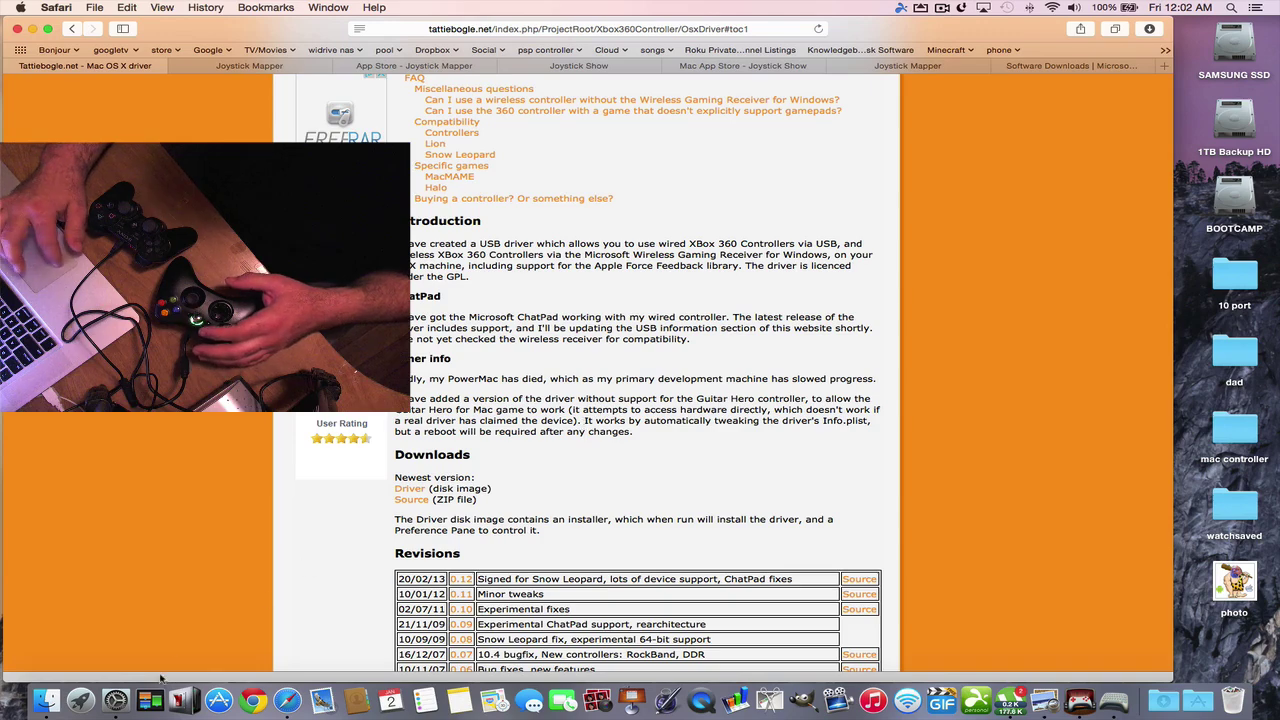
Step: Switch to System Preferences, show all preference panes and open the Xbox 360 Controllers pane
{"action": "left_click", "coordinate": [115, 695]}
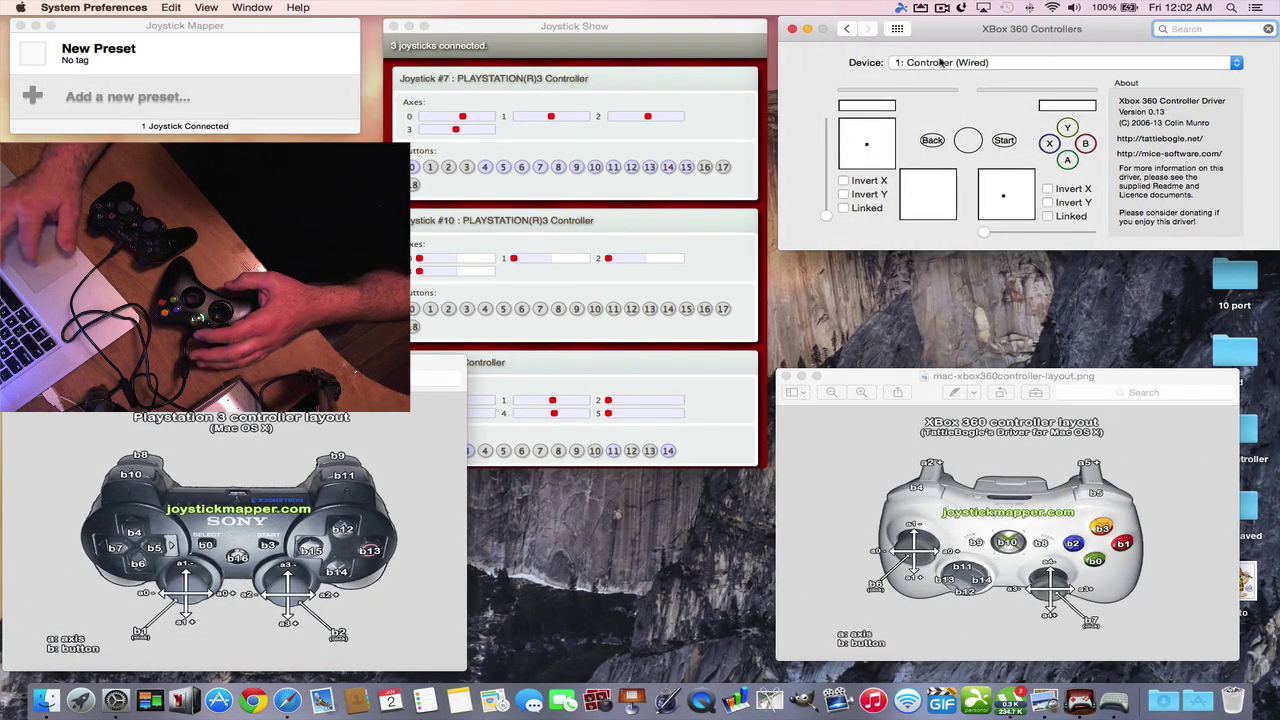
{"action": "left_click", "coordinate": [898, 29]}
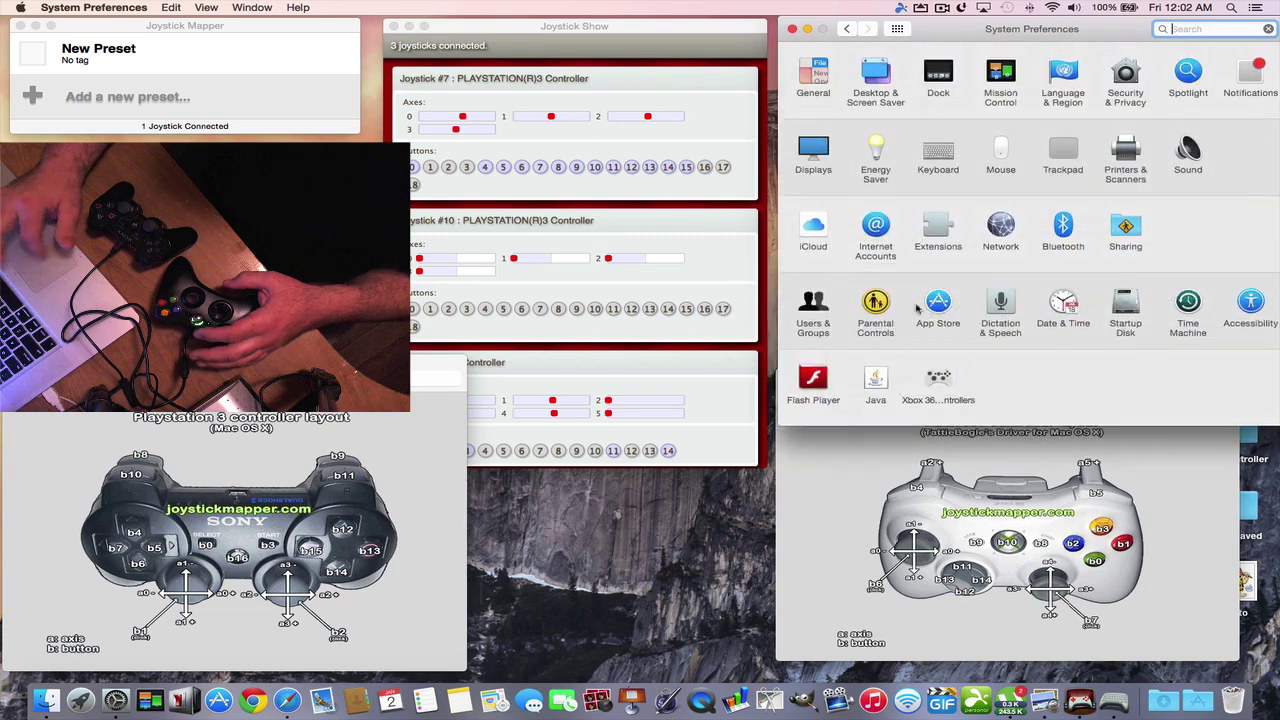
{"action": "left_click", "coordinate": [938, 378]}
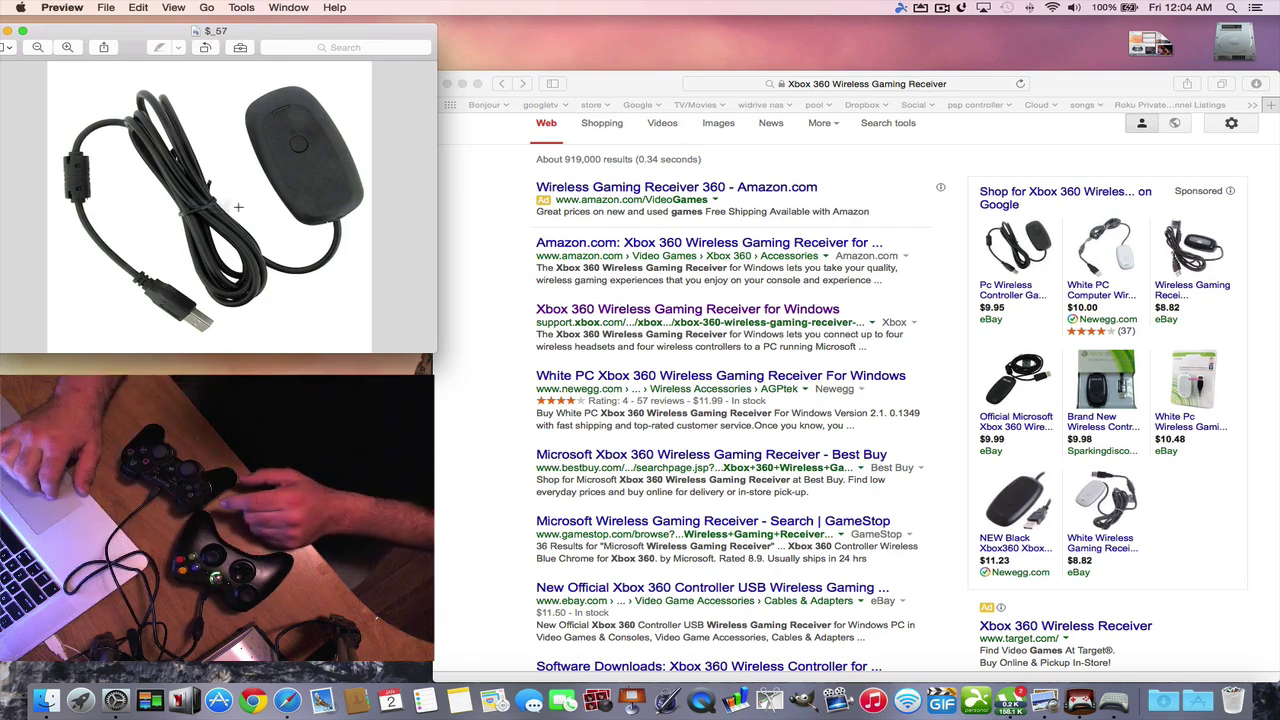
Step: Switch to Safari on Desktop 1 and review the table of contents and introduction of the Tattiebogle driver page
{"action": "key", "text": "ctrl+Up"}
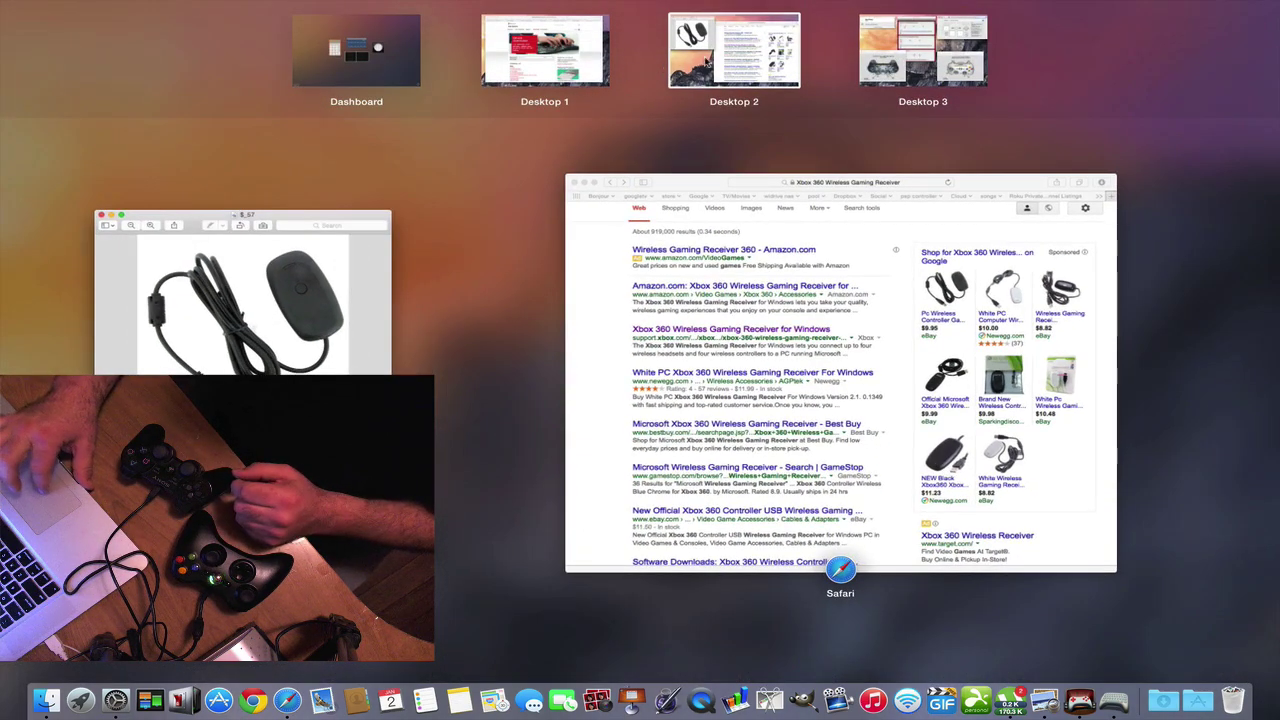
{"action": "left_click", "coordinate": [541, 64]}
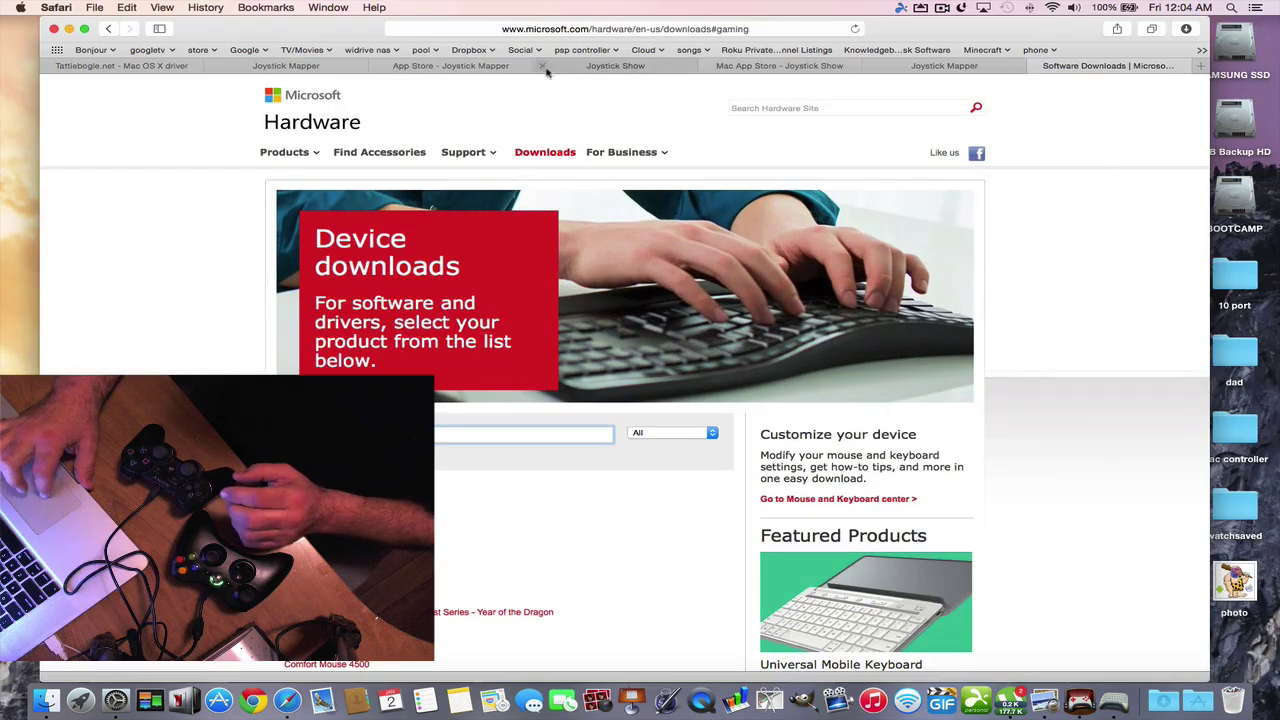
{"action": "left_click", "coordinate": [143, 68]}
{"action": "scroll", "coordinate": [309, 177], "scroll_direction": "up", "scroll_amount": 5}
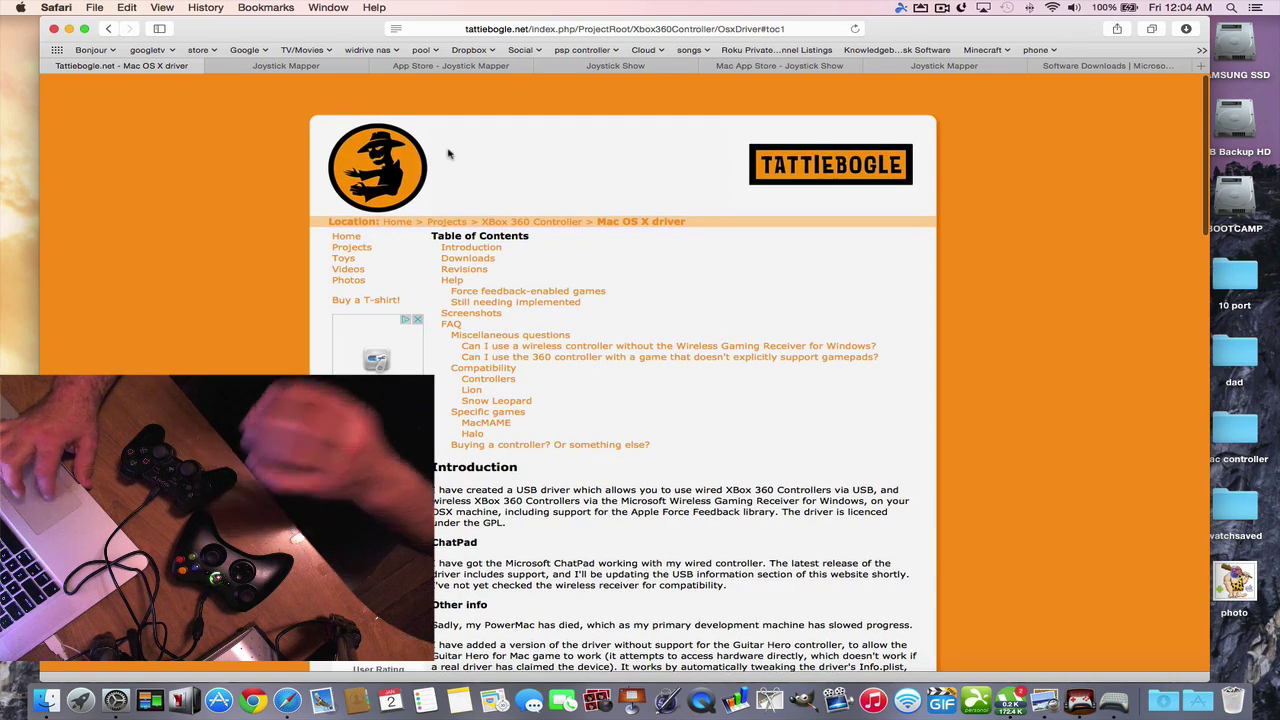
{"action": "scroll", "coordinate": [486, 200], "scroll_direction": "down", "scroll_amount": 1}
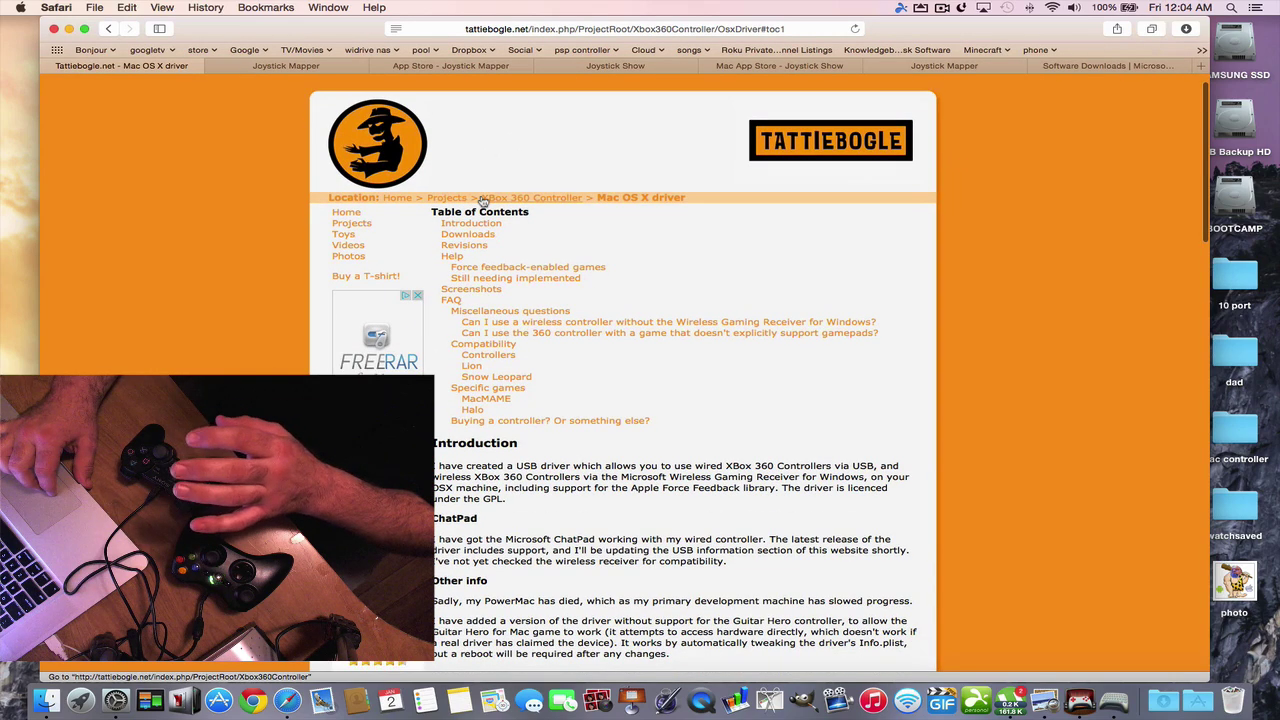
{"action": "scroll", "coordinate": [483, 200], "scroll_direction": "down", "scroll_amount": 2}
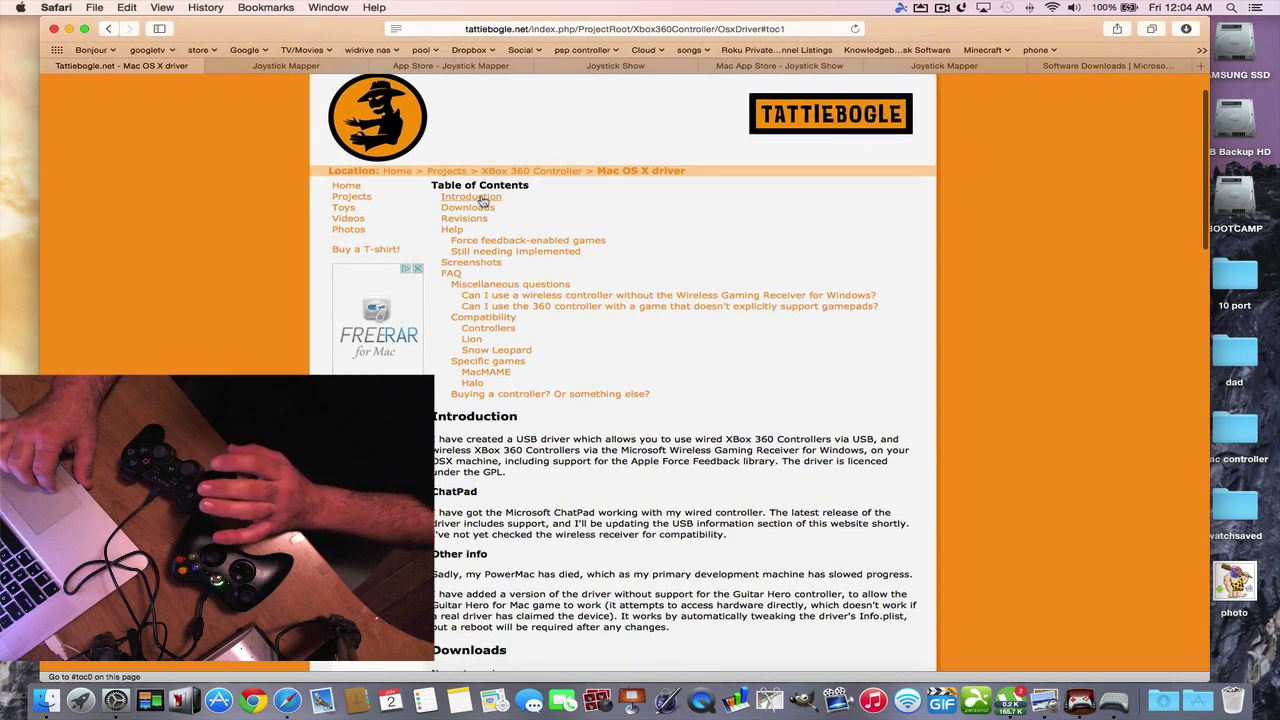
Step: Review the Joystick Mapper and Joystick Show websites, their Mac App Store pages, and the Get New Presets page
{"action": "left_click", "coordinate": [263, 68]}
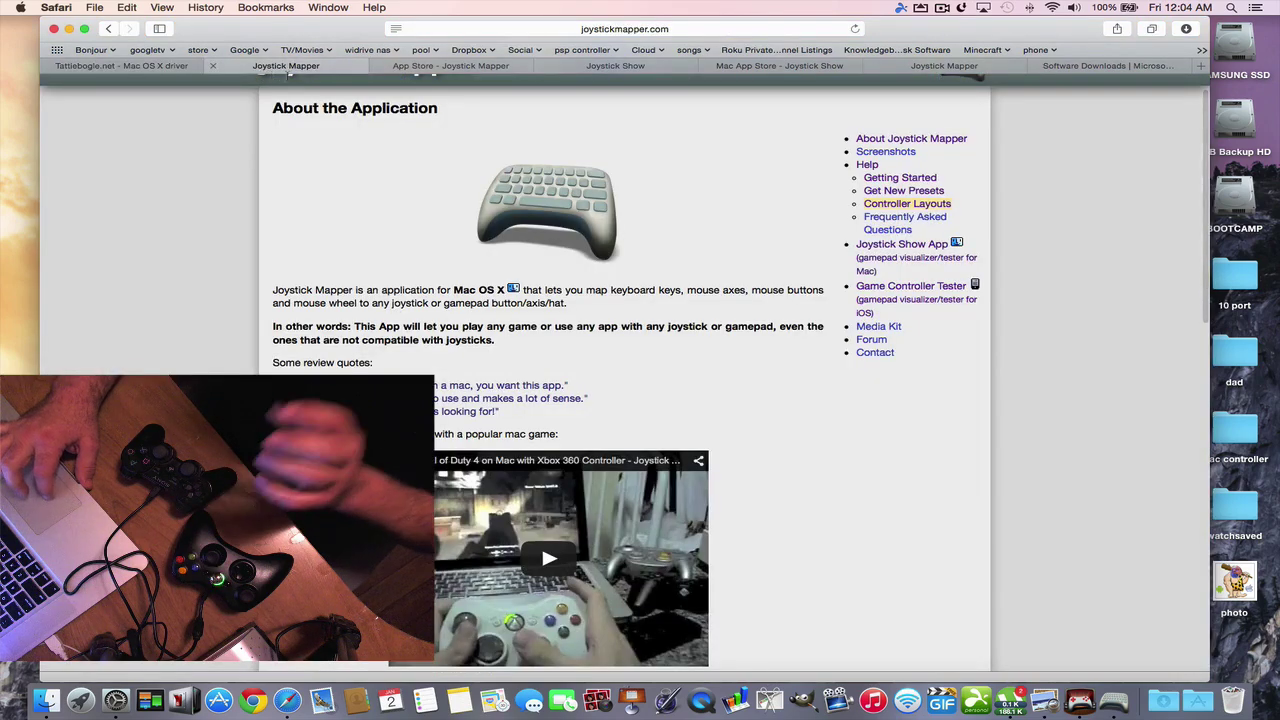
{"action": "scroll", "coordinate": [337, 136], "scroll_direction": "up", "scroll_amount": 2}
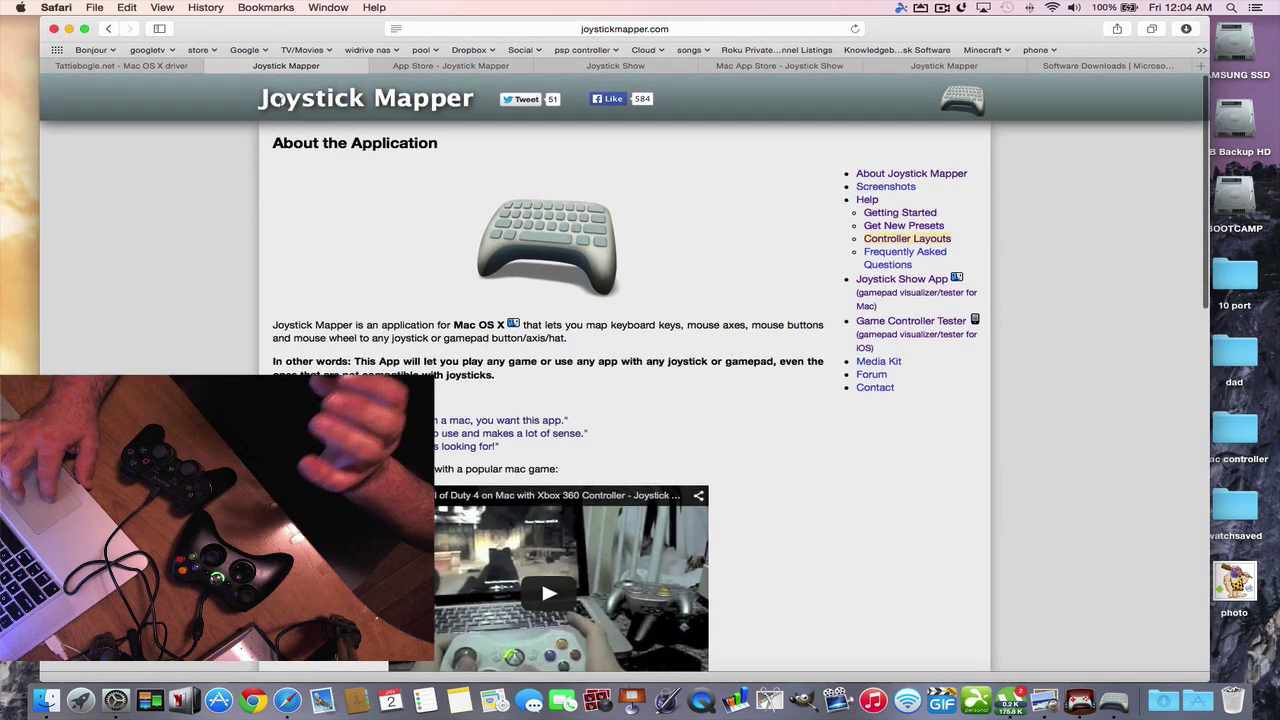
{"action": "left_click", "coordinate": [419, 68]}
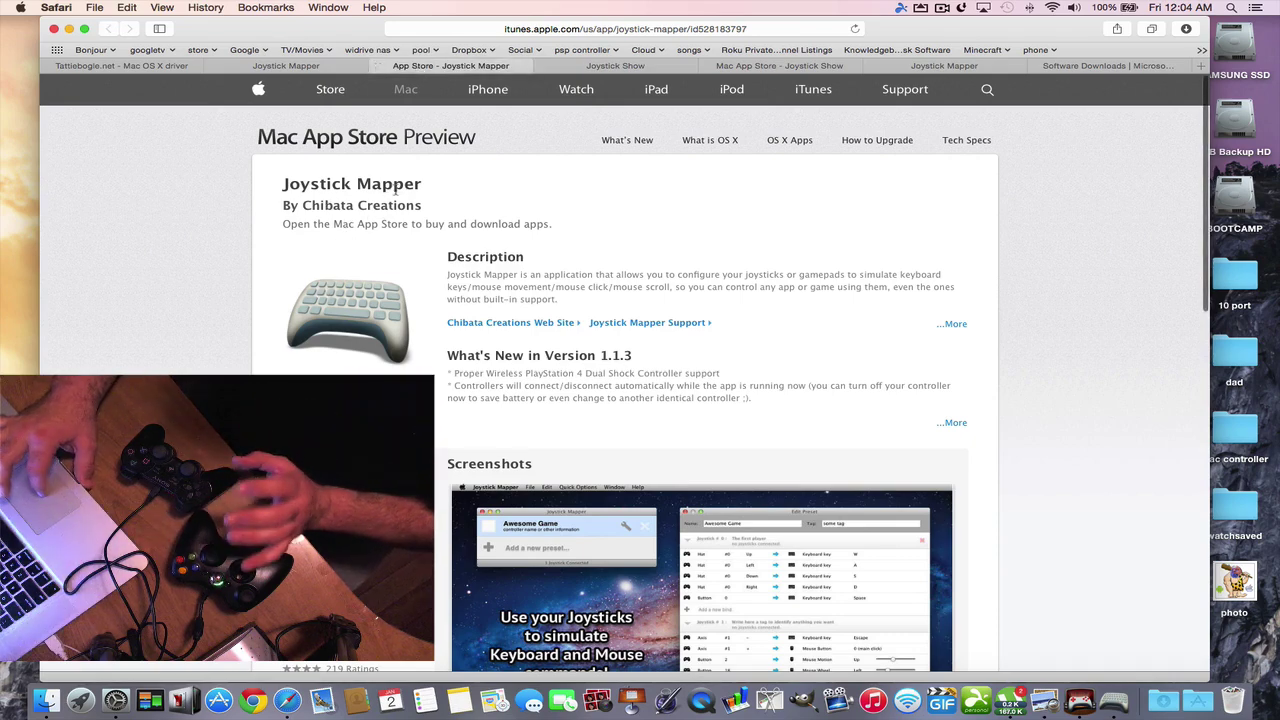
{"action": "key", "text": "ctrl+Tab"}
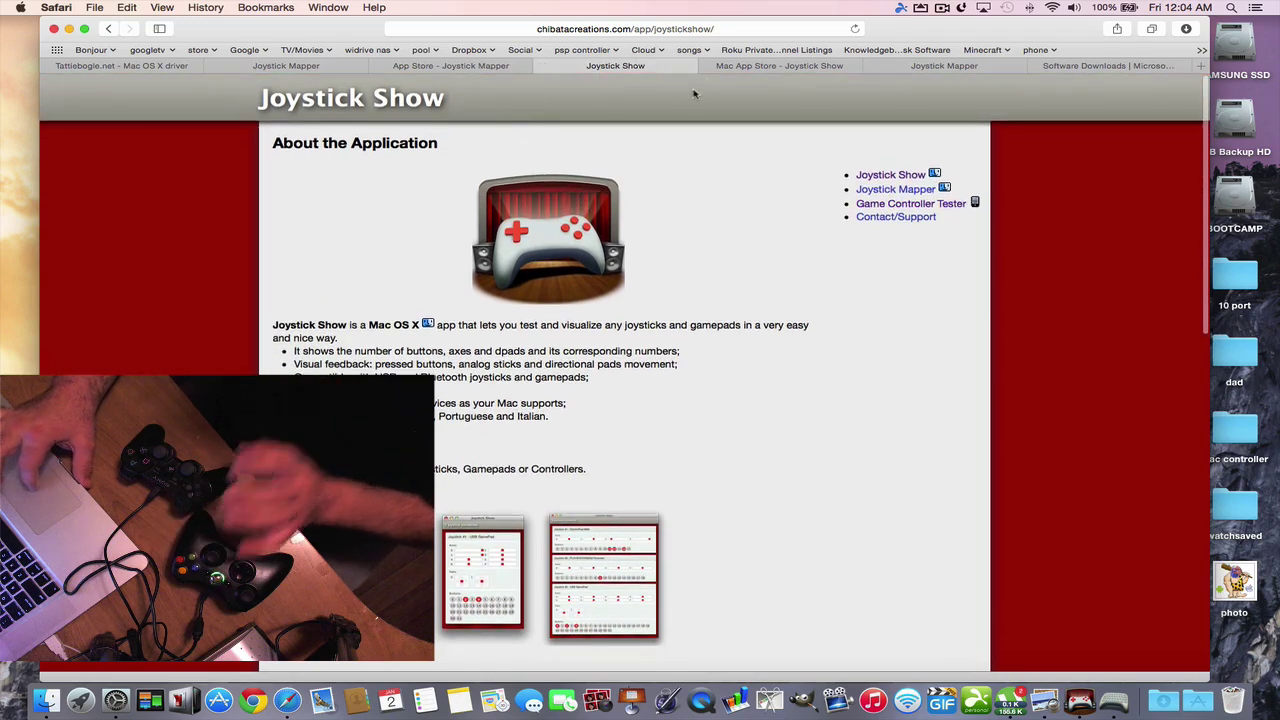
{"action": "left_click", "coordinate": [730, 68]}
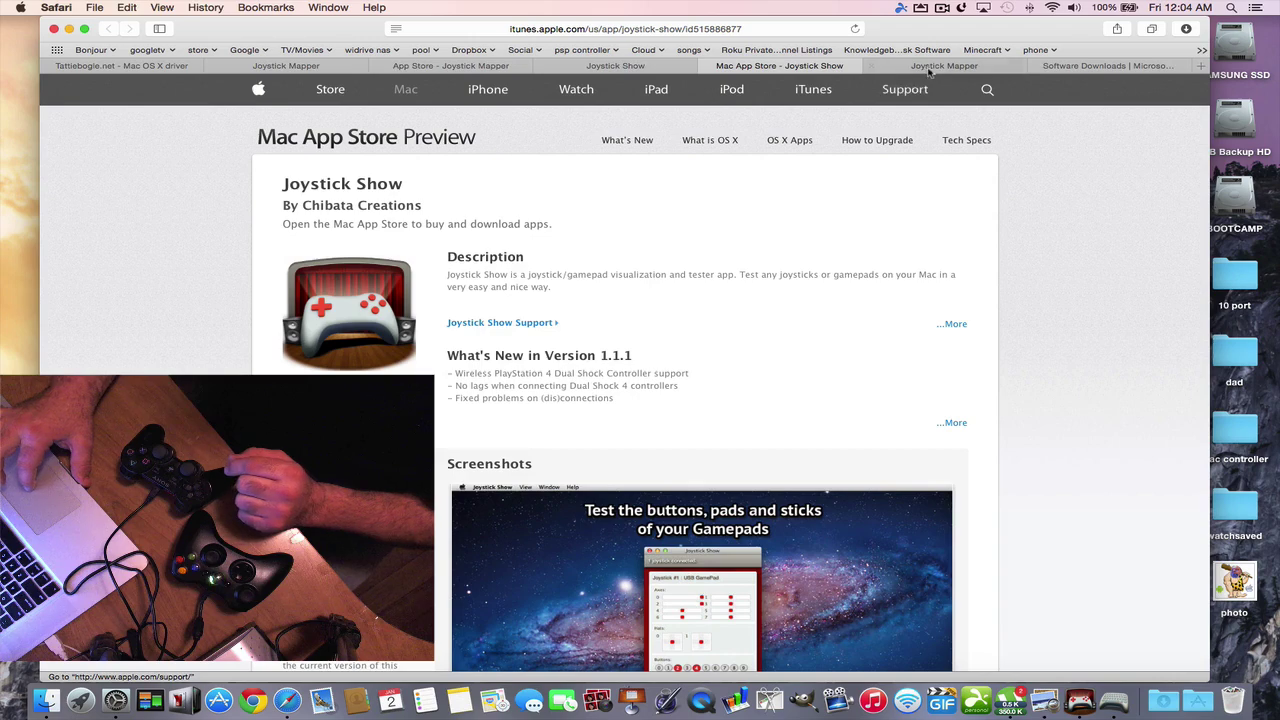
{"action": "left_click", "coordinate": [928, 68]}
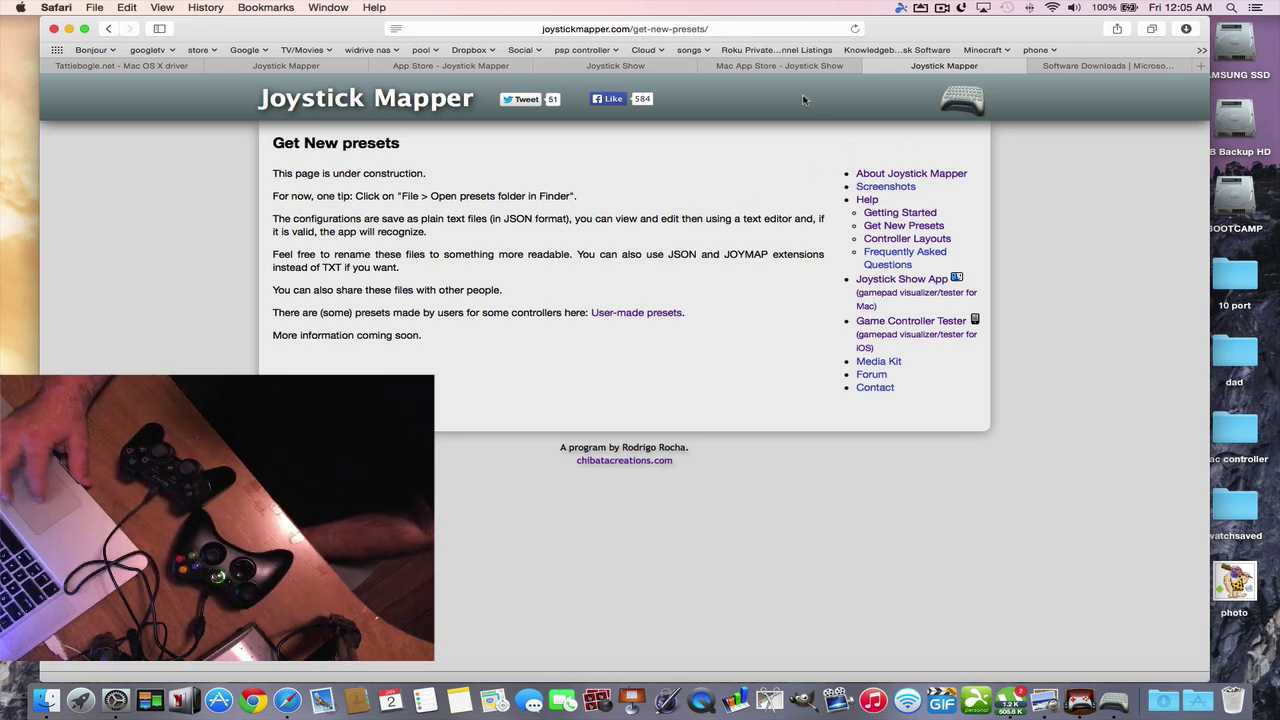
Step: Revisit the open pages from Microsoft's downloads back to the Tattiebogle driver page, and bring up the desktop overview
{"action": "left_click", "coordinate": [1043, 68]}
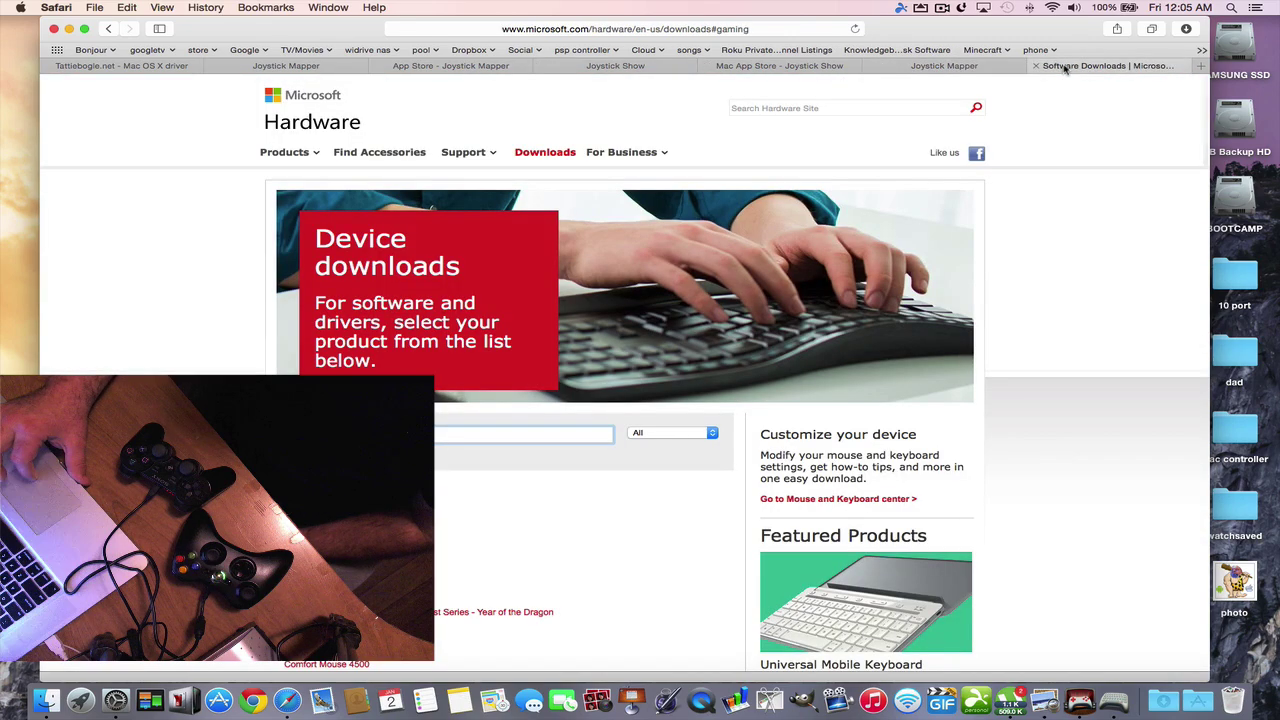
{"action": "left_click", "coordinate": [939, 66]}
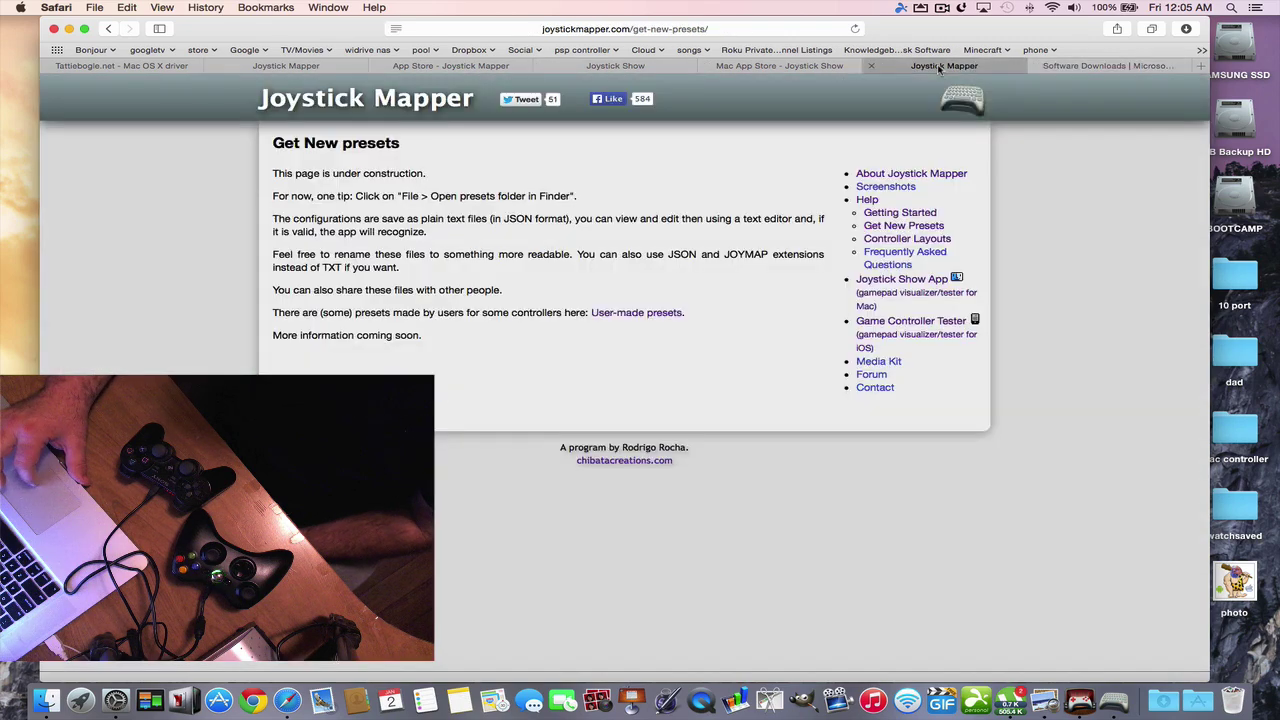
{"action": "left_click", "coordinate": [783, 68]}
{"action": "left_click", "coordinate": [646, 66]}
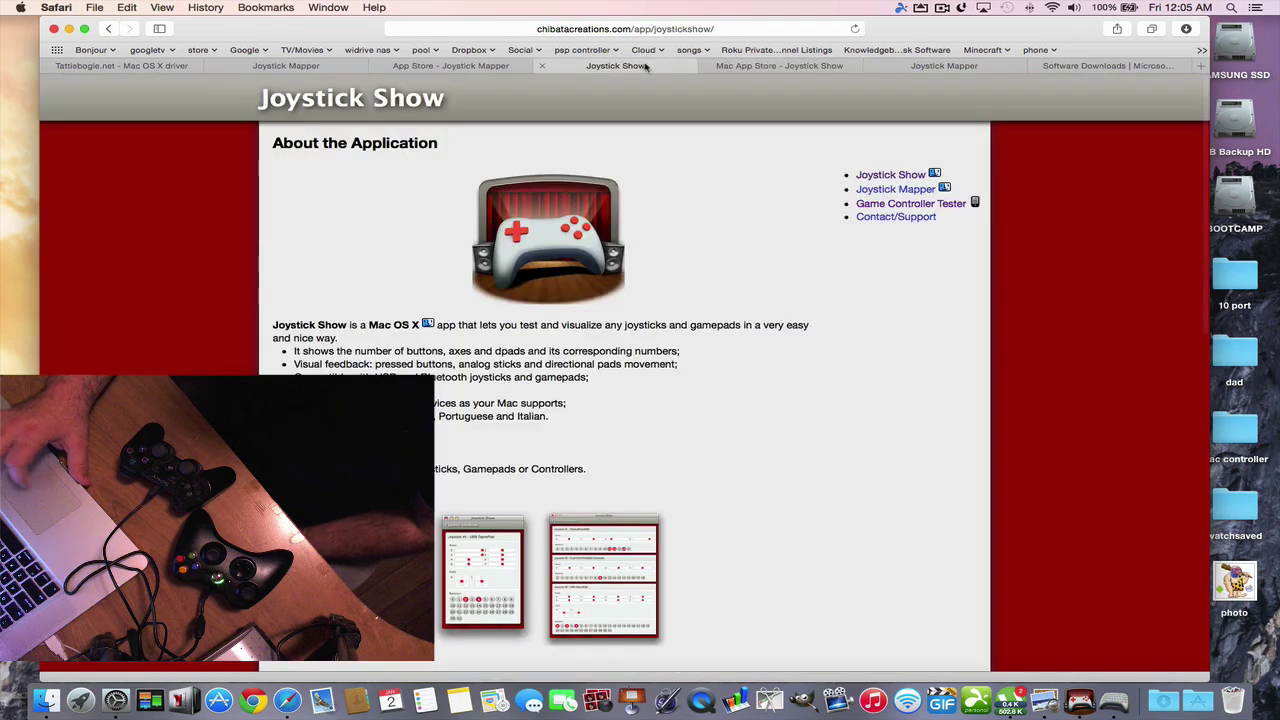
{"action": "left_click", "coordinate": [445, 66]}
{"action": "left_click", "coordinate": [302, 68]}
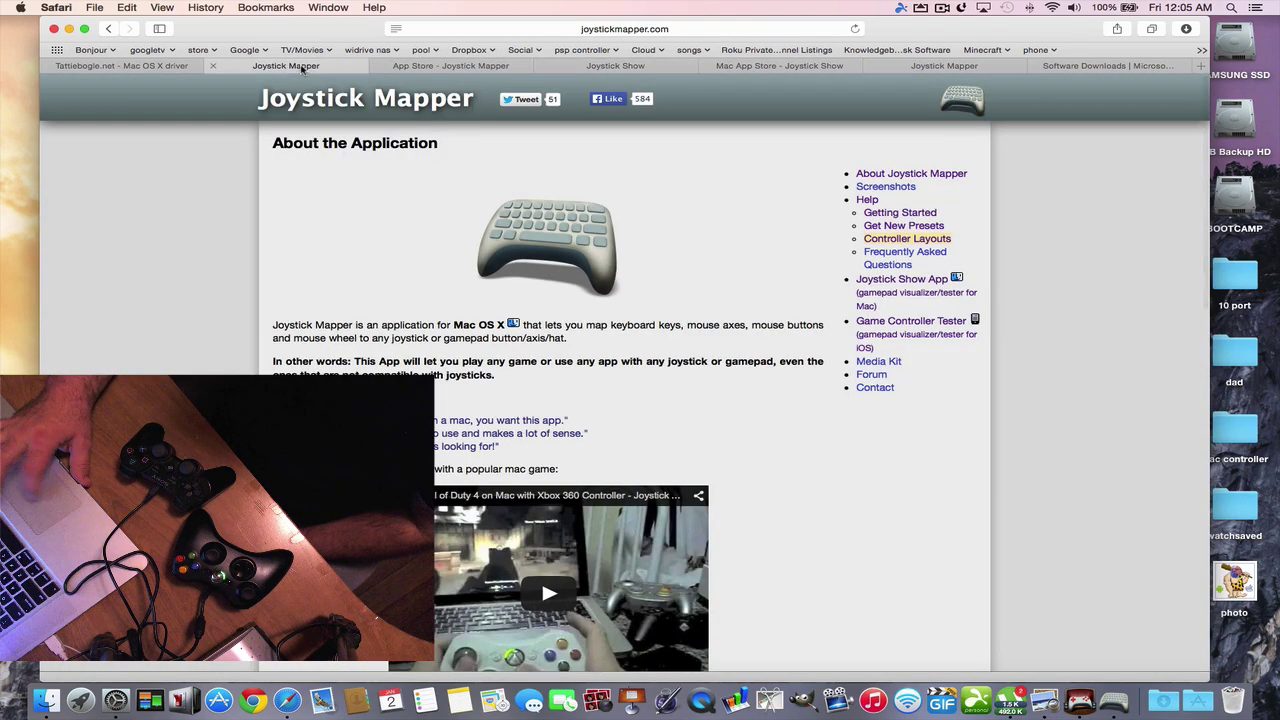
{"action": "left_click", "coordinate": [140, 66]}
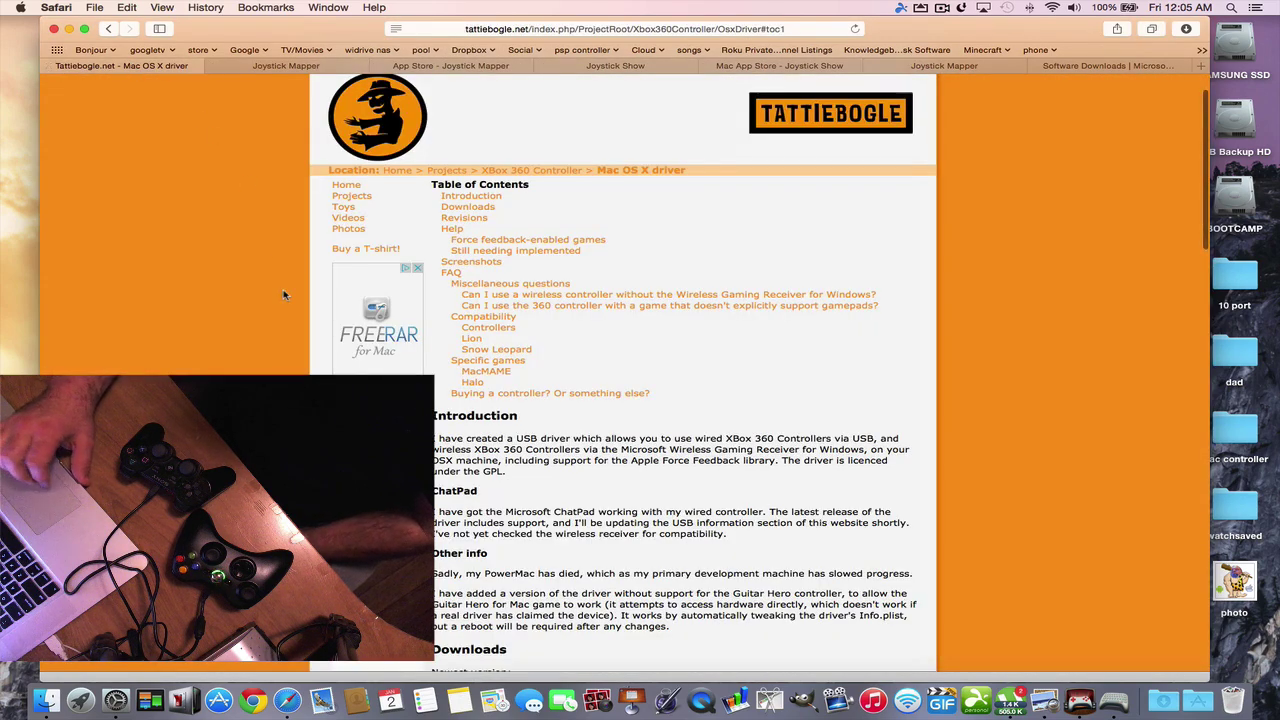
{"action": "key", "text": "ctrl+Up"}
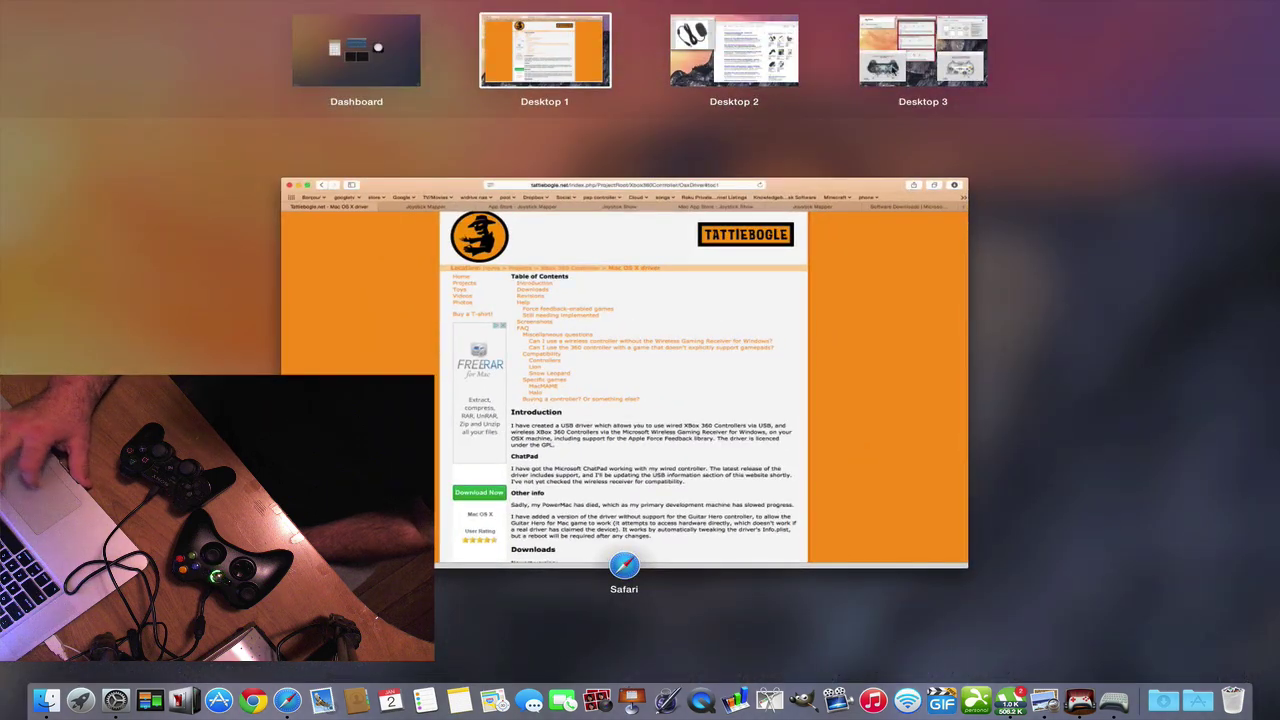
Step: Switch to Desktop 3, move the Joystick Show window away from the Joystick Mapper window, and bring Joystick Mapper to the front
{"action": "key", "text": "ctrl+Right"}
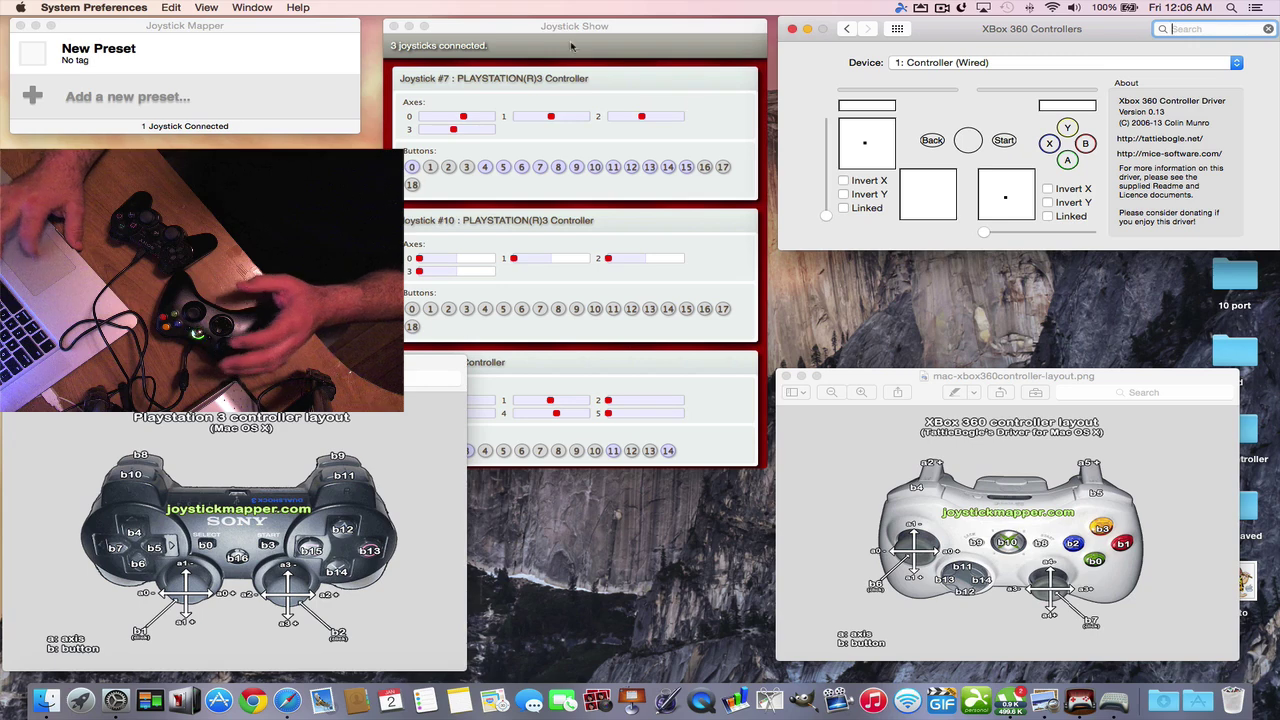
{"action": "mouse_move", "coordinate": [572, 46]}
{"action": "left_mouse_down"}
{"action": "mouse_move", "coordinate": [638, 47]}
{"action": "mouse_move", "coordinate": [565, 30]}
{"action": "left_mouse_up"}
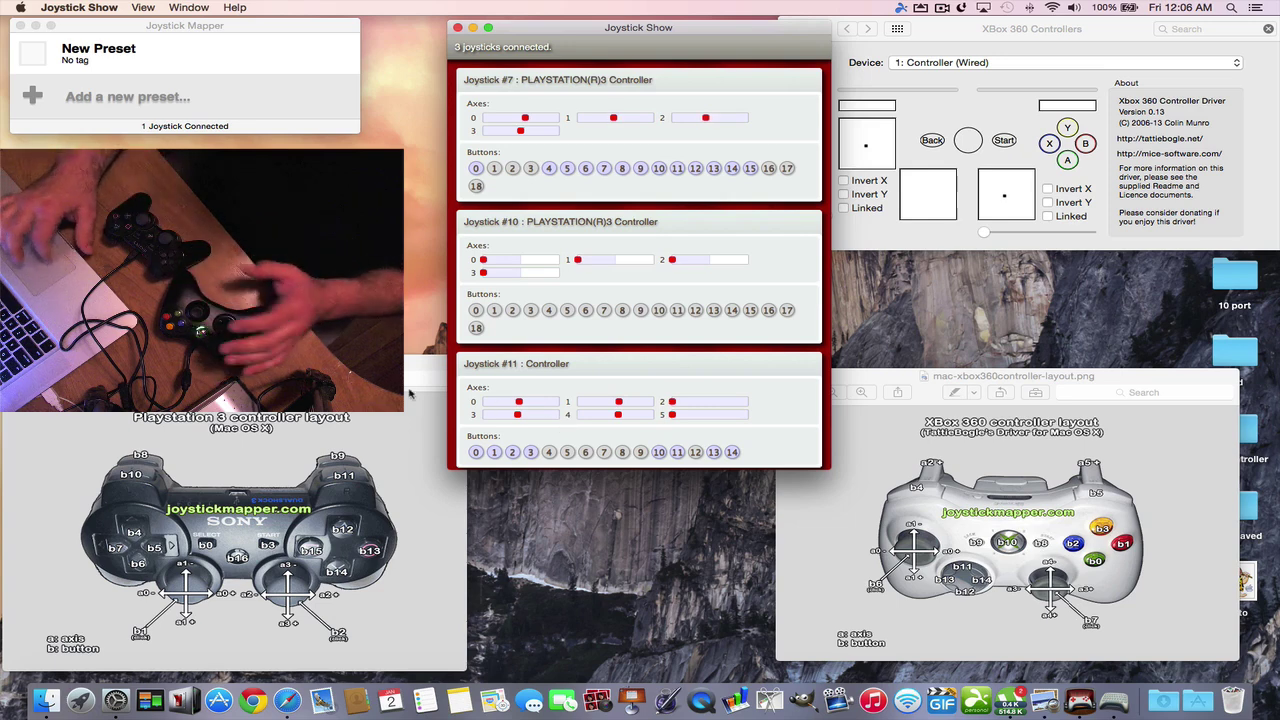
{"action": "left_click", "coordinate": [230, 30]}
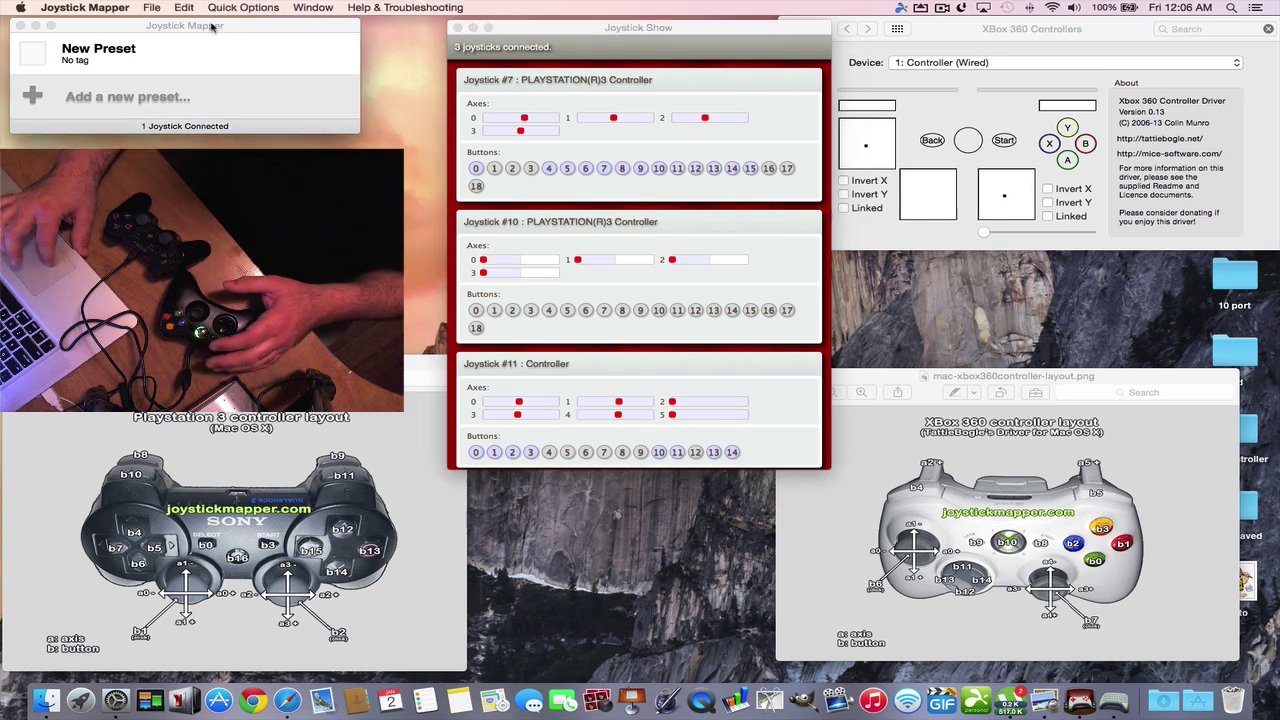
{"action": "mouse_move", "coordinate": [145, 67]}
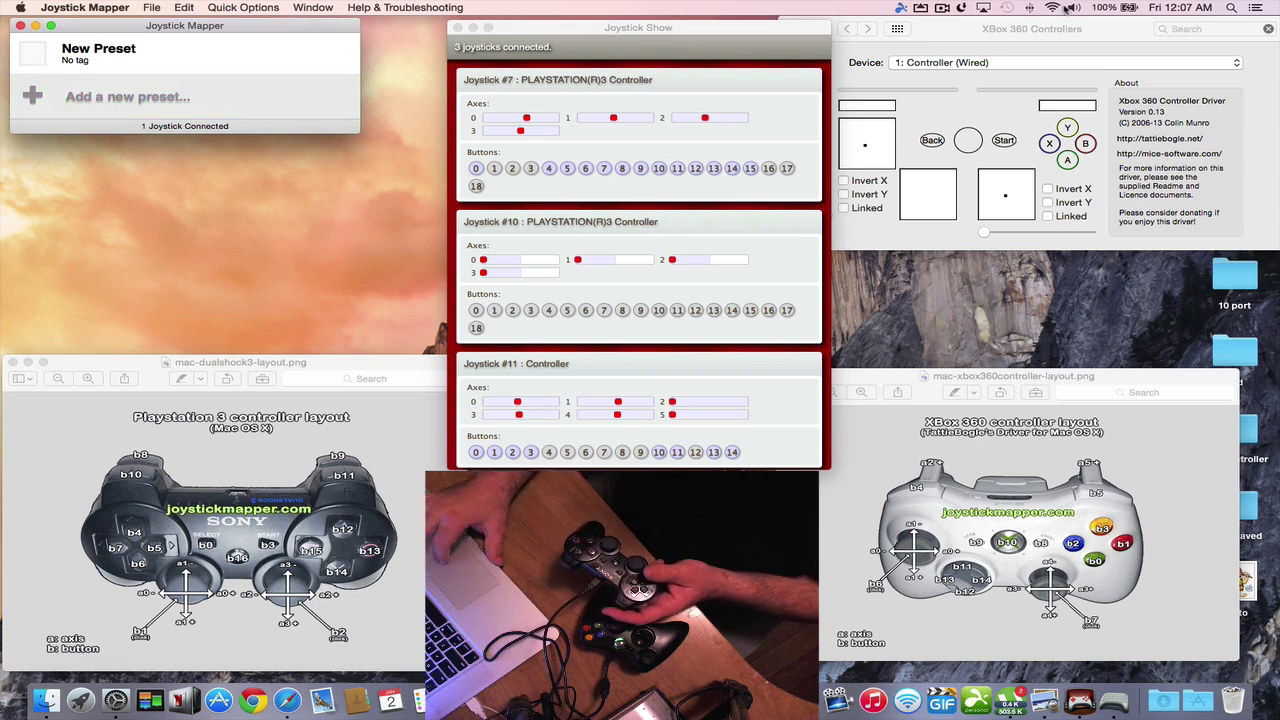
Step: Check the Bluetooth device list and the options of the PLAYSTATION(R)3 Controller, leaving the connection as it is
{"action": "left_click", "coordinate": [1030, 8]}
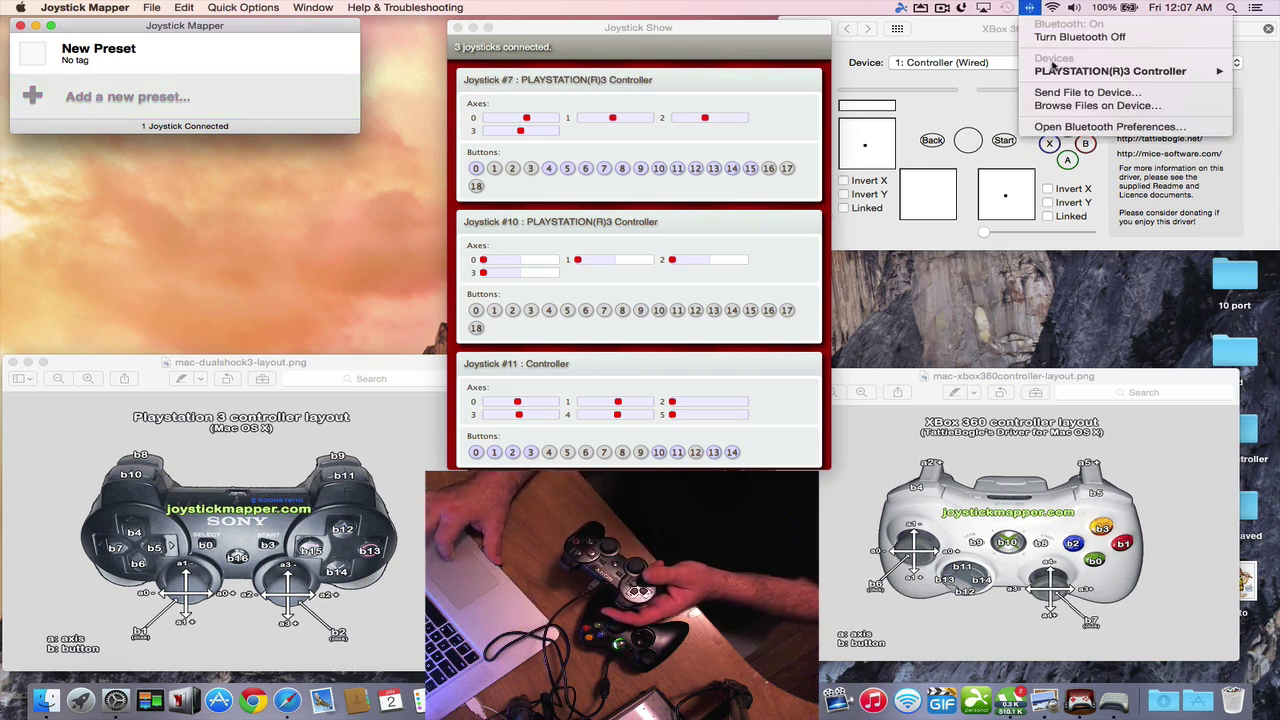
{"action": "mouse_move", "coordinate": [1052, 74]}
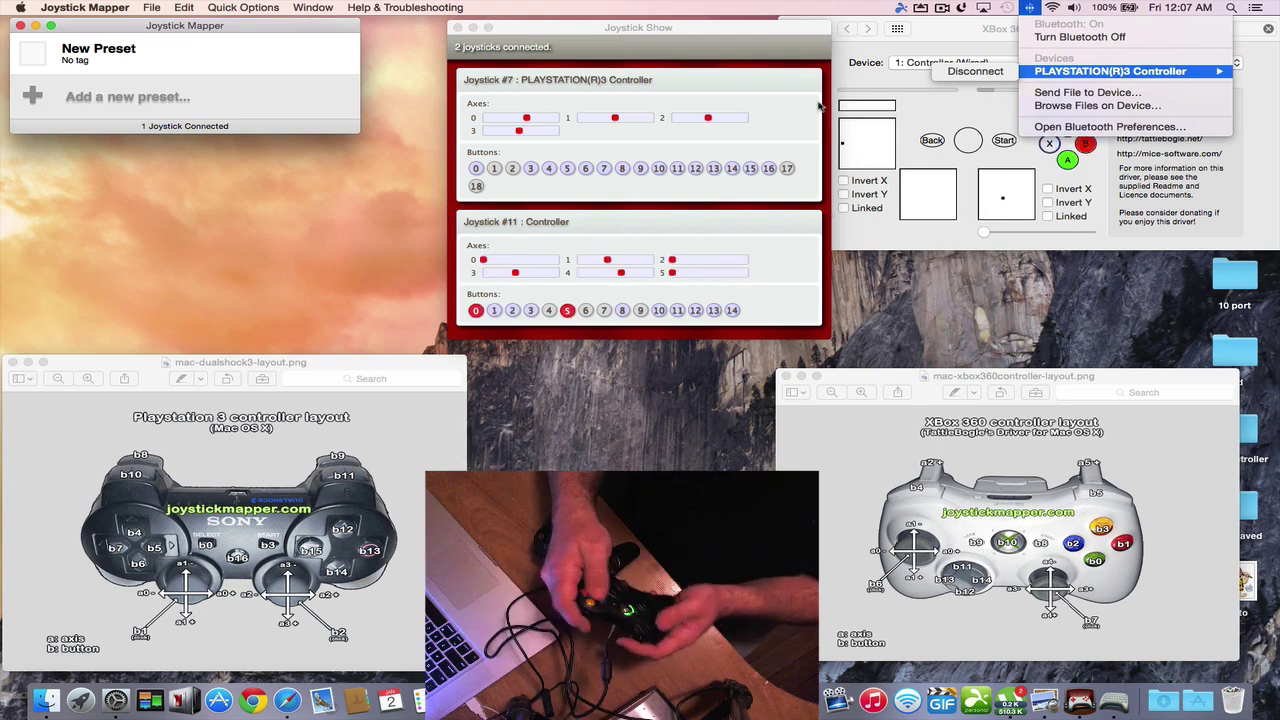
{"action": "left_click", "coordinate": [905, 283]}
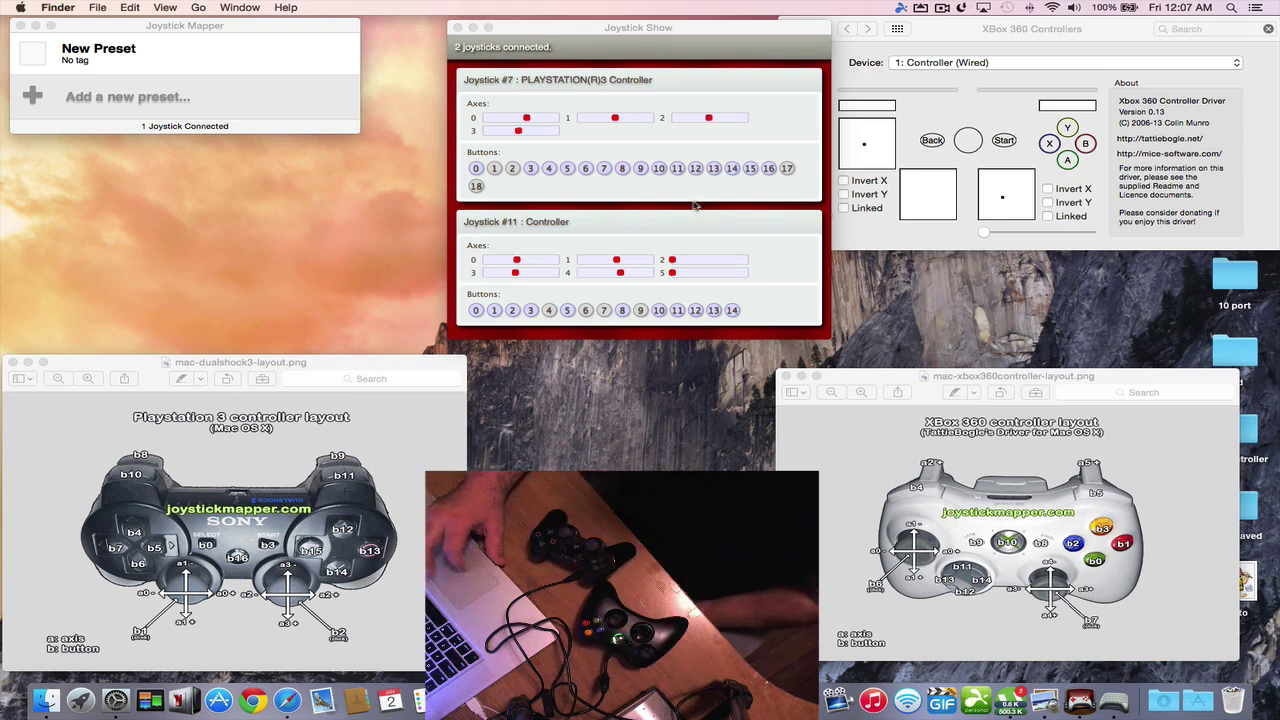
Step: Close the Xbox 360 Controllers preferences and spread the Joystick Show and Joystick Mapper windows apart on the desktop
{"action": "left_click", "coordinate": [933, 38]}
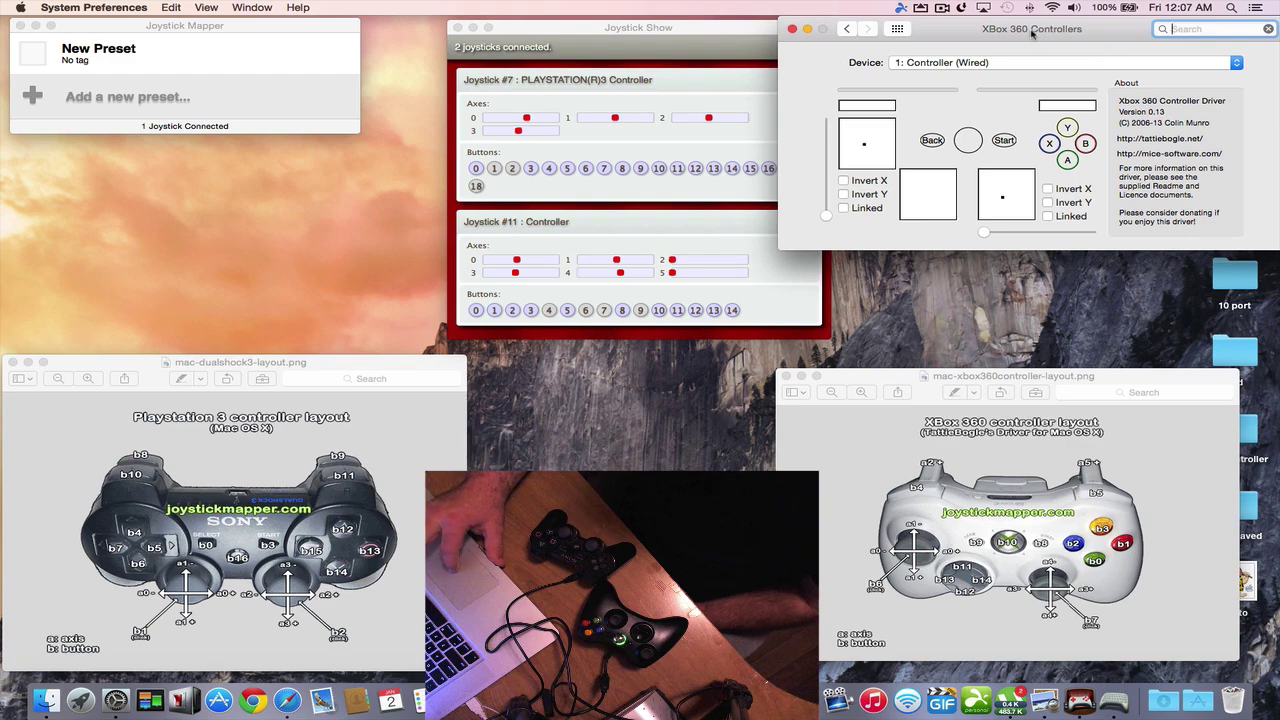
{"action": "left_click", "coordinate": [791, 29]}
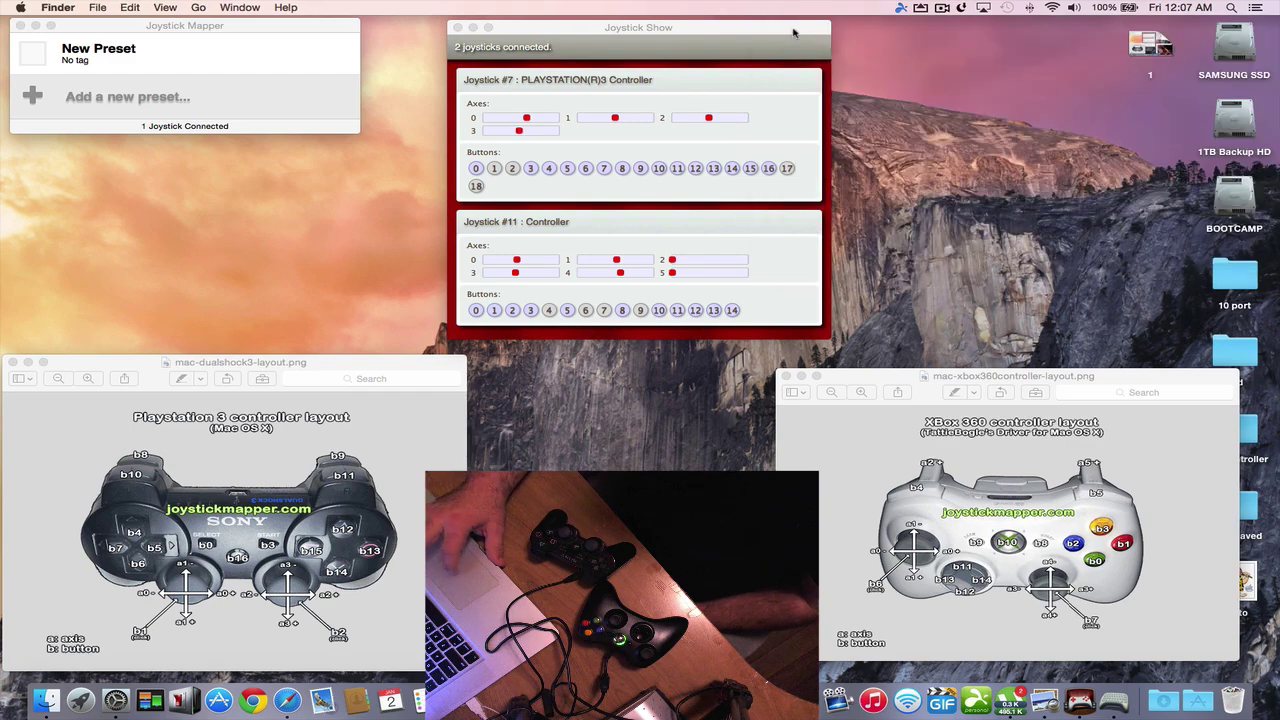
{"action": "left_click_drag", "start_coordinate": [665, 29], "coordinate": [907, 30]}
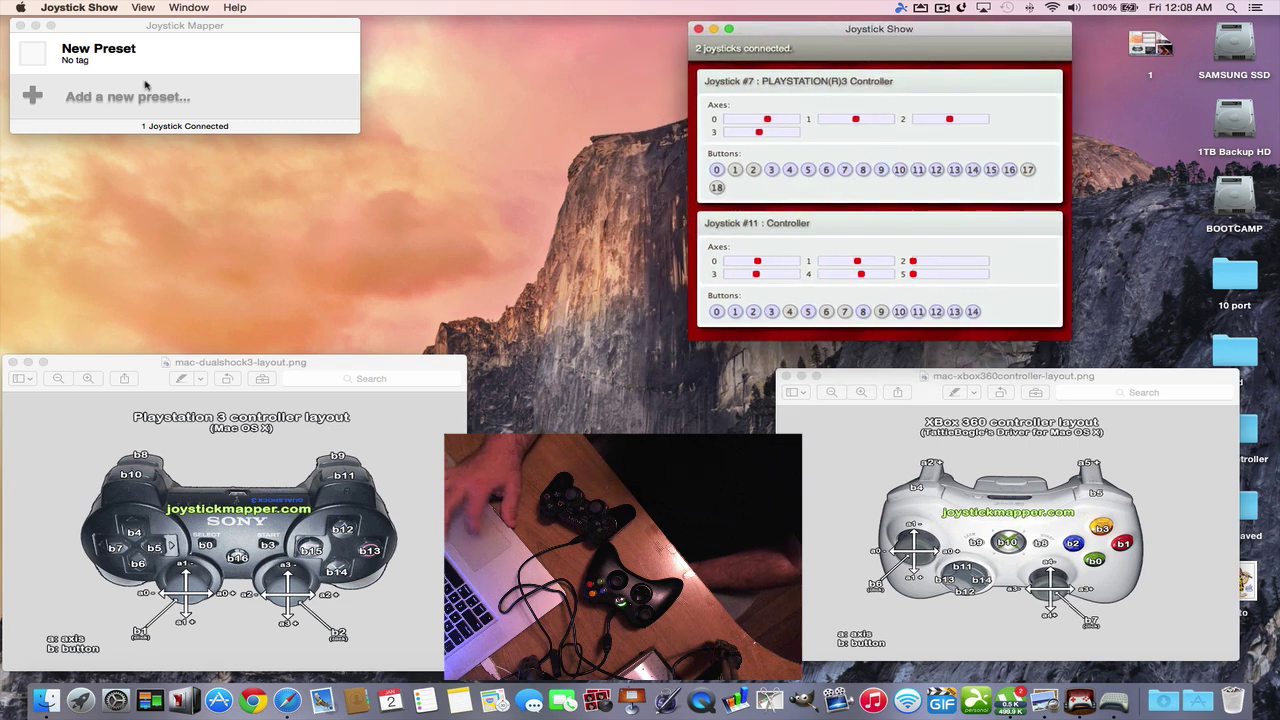
{"action": "left_click_drag", "start_coordinate": [160, 31], "coordinate": [382, 81]}
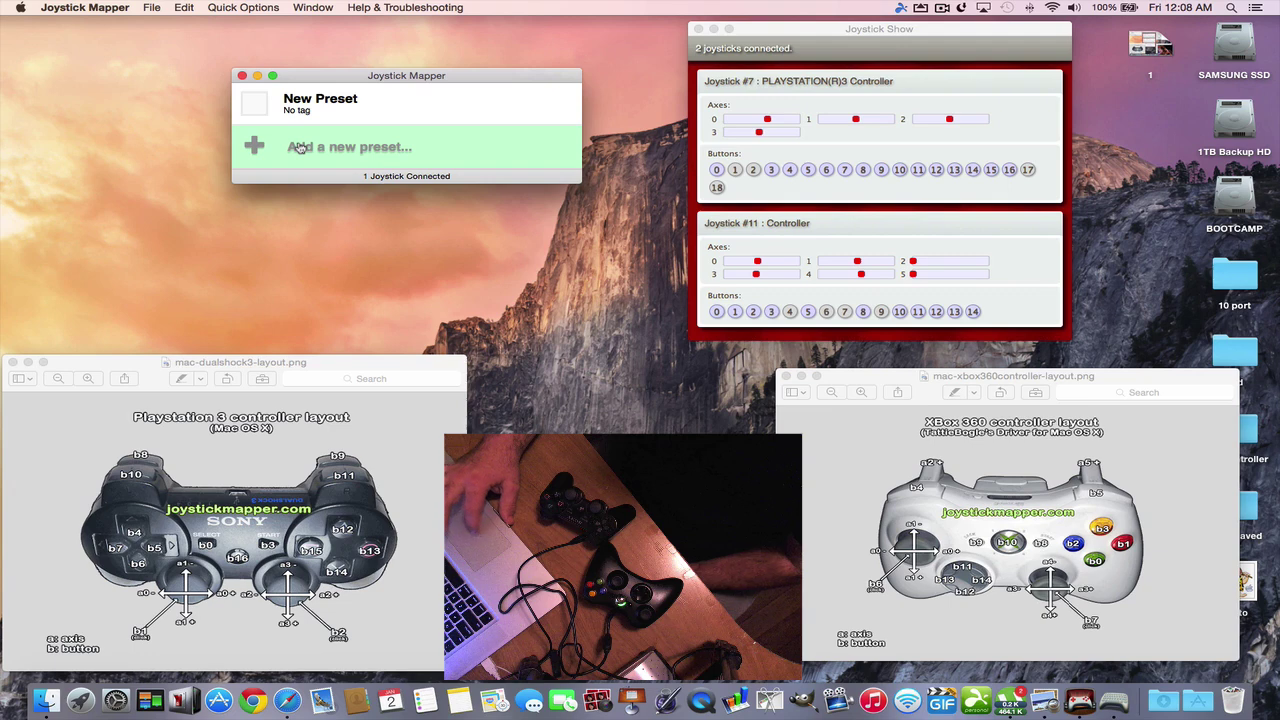
{"action": "left_click_drag", "start_coordinate": [310, 81], "coordinate": [170, 115]}
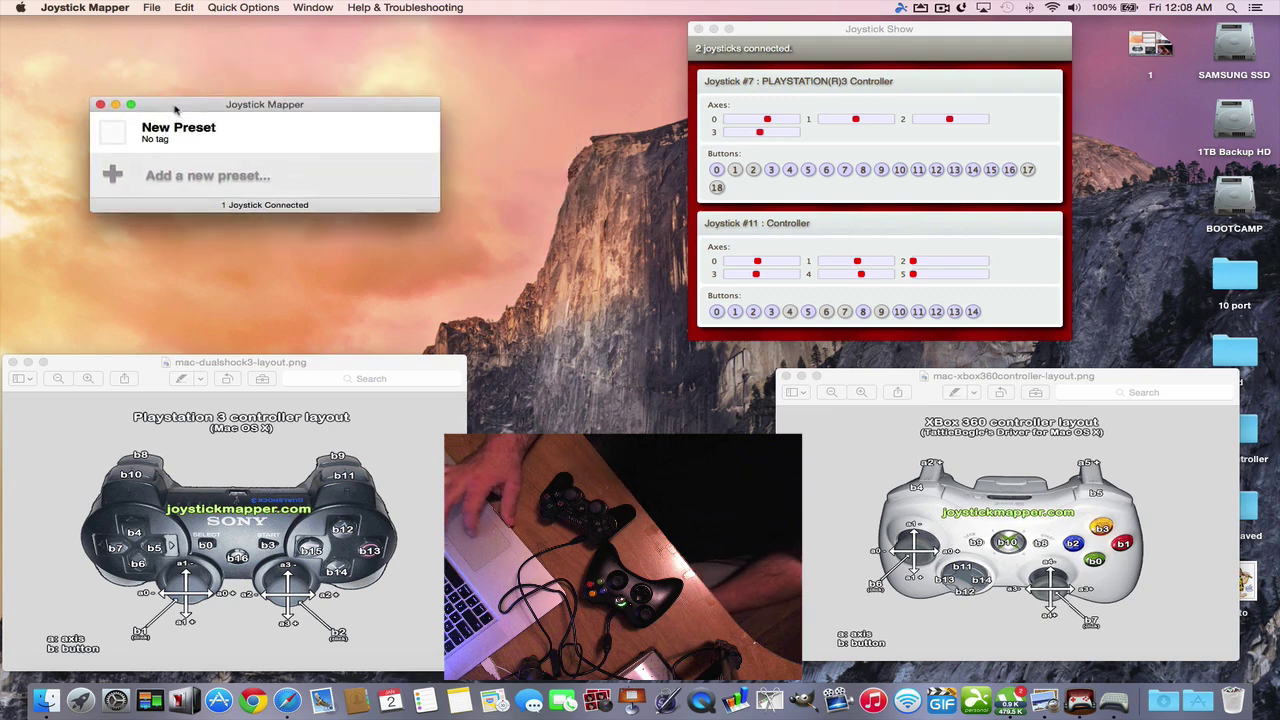
Step: Load the example presets into Joystick Mapper's preset list
{"action": "left_click", "coordinate": [190, 7]}
{"action": "mouse_move", "coordinate": [218, 10]}
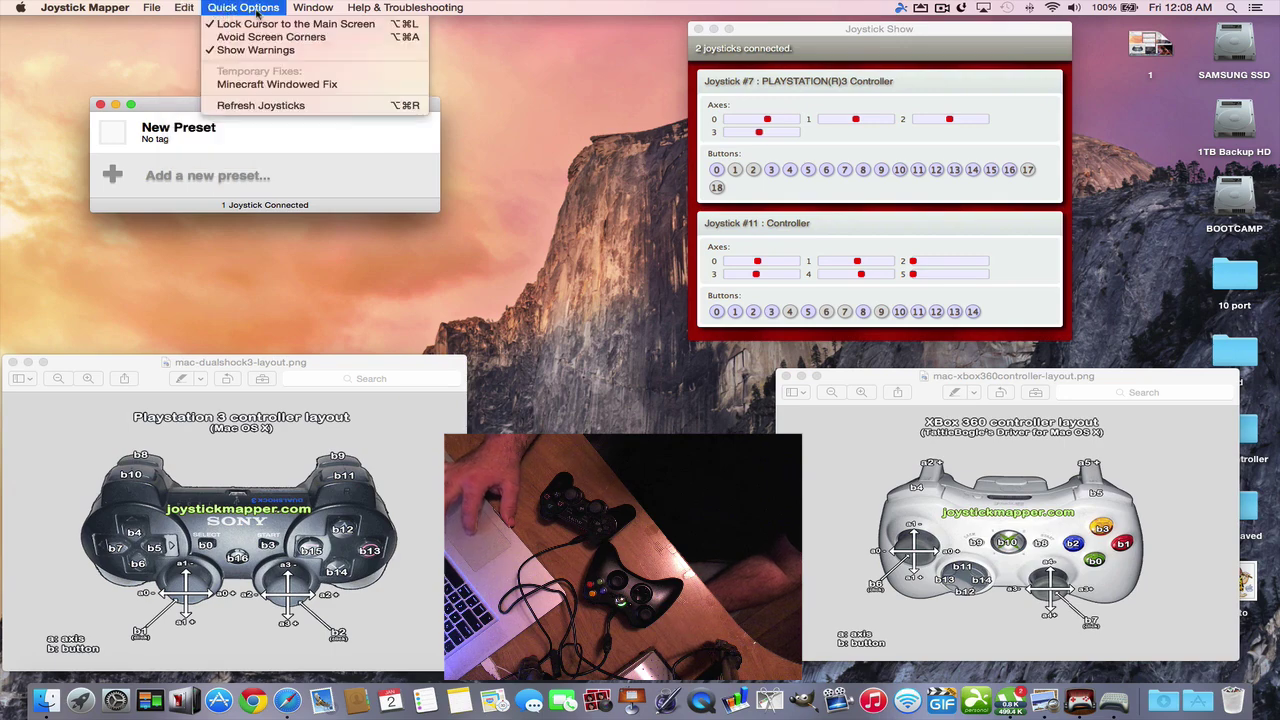
{"action": "mouse_move", "coordinate": [297, 12]}
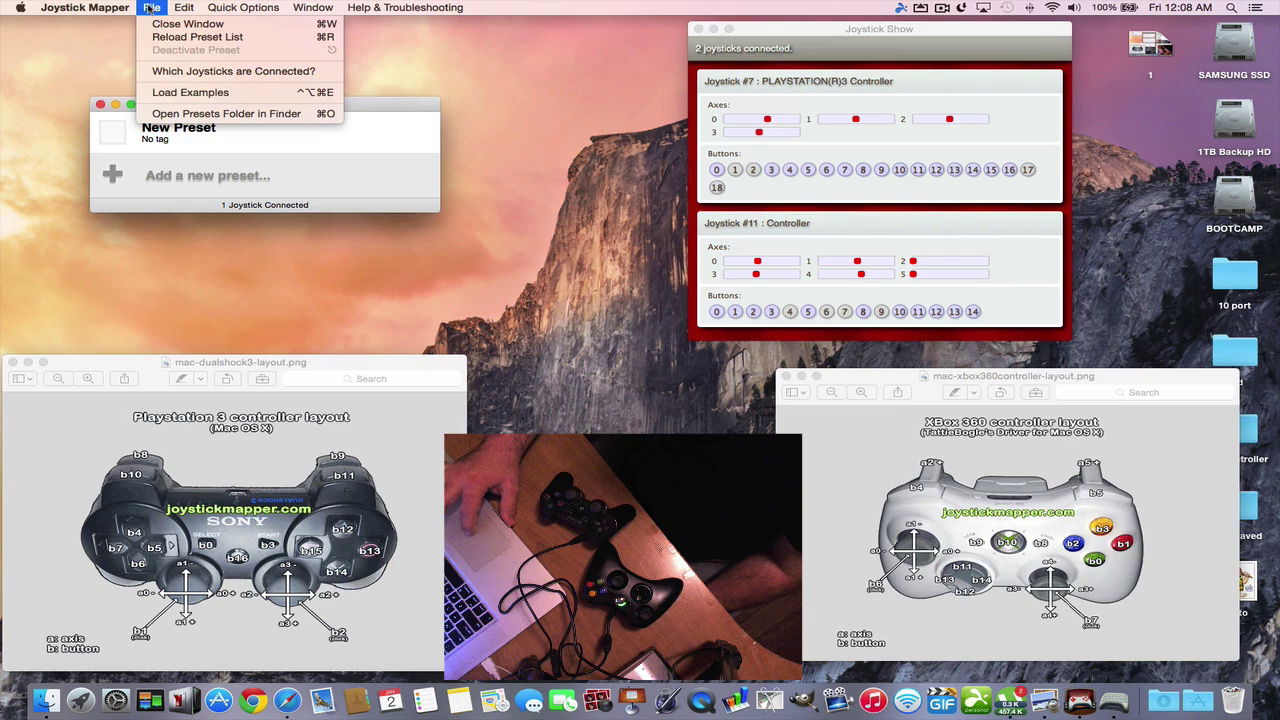
{"action": "left_click", "coordinate": [166, 93]}
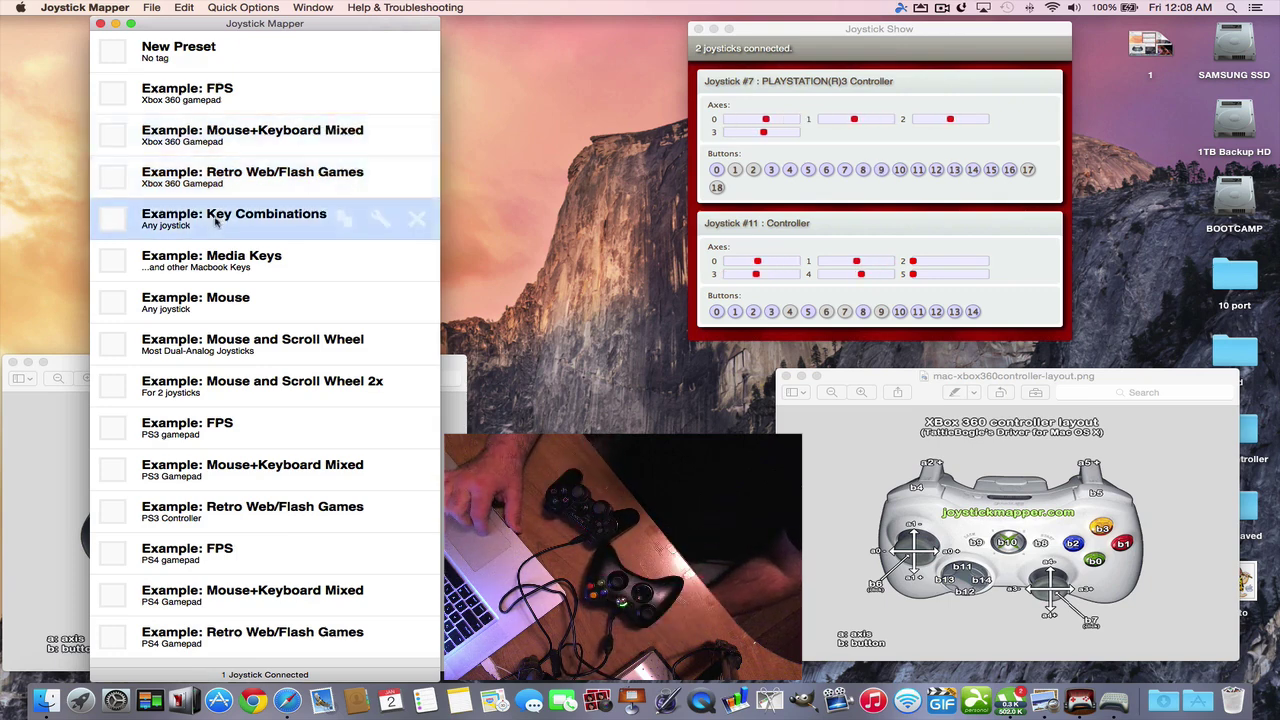
Step: Try activating the PS4 FPS example and the Xbox 360 Mouse+Keyboard Mixed example, and deactivate the active preset
{"action": "scroll", "coordinate": [197, 112], "scroll_direction": "down", "scroll_amount": 1}
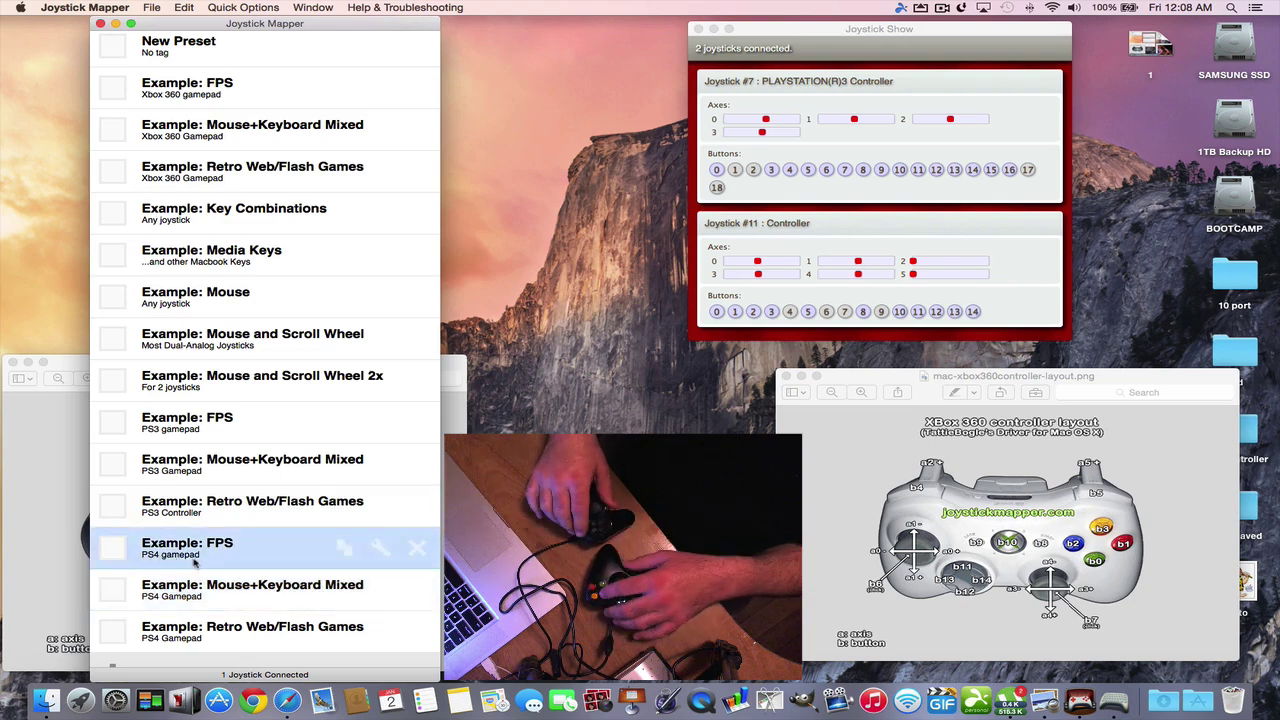
{"action": "left_click", "coordinate": [113, 547]}
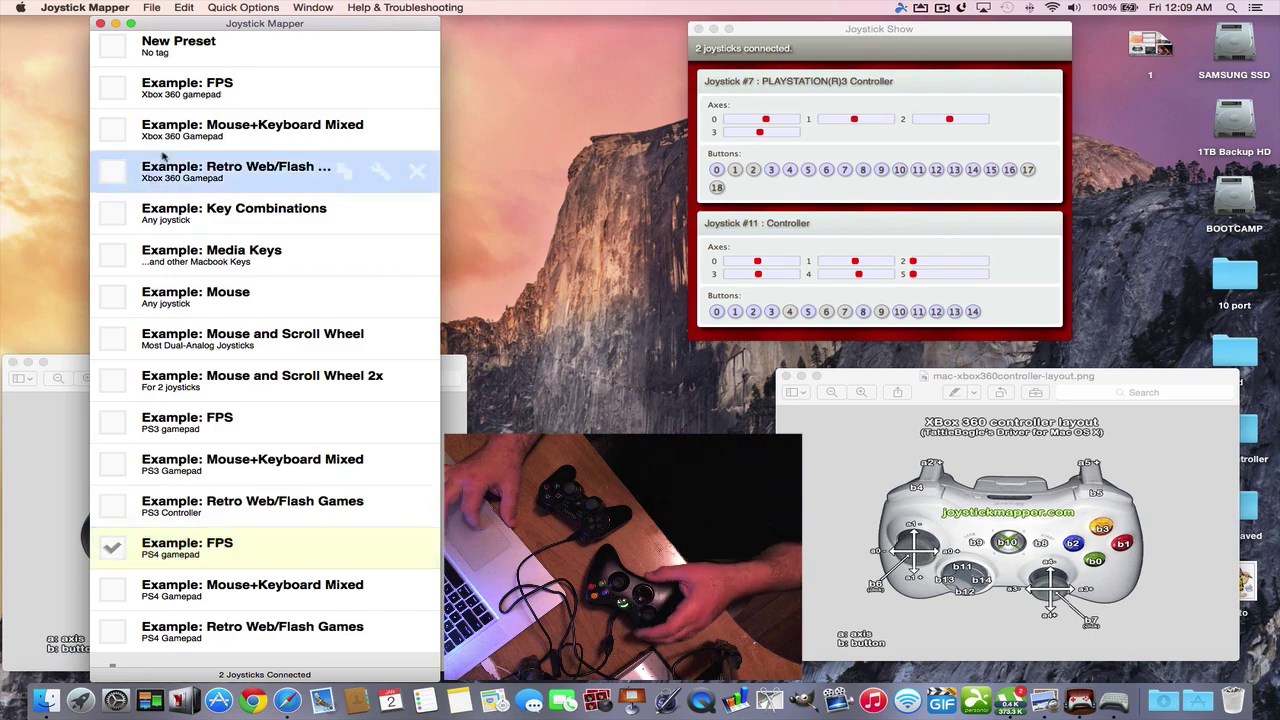
{"action": "left_click", "coordinate": [114, 131]}
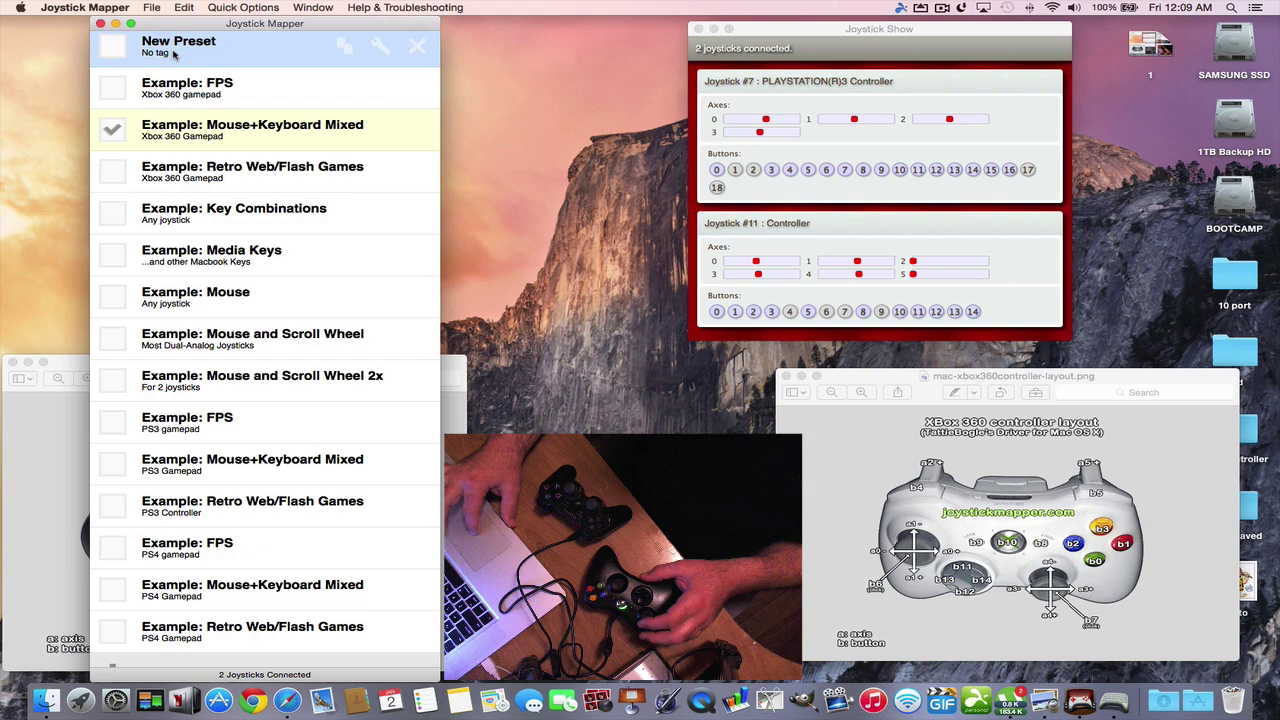
{"action": "left_click", "coordinate": [111, 129]}
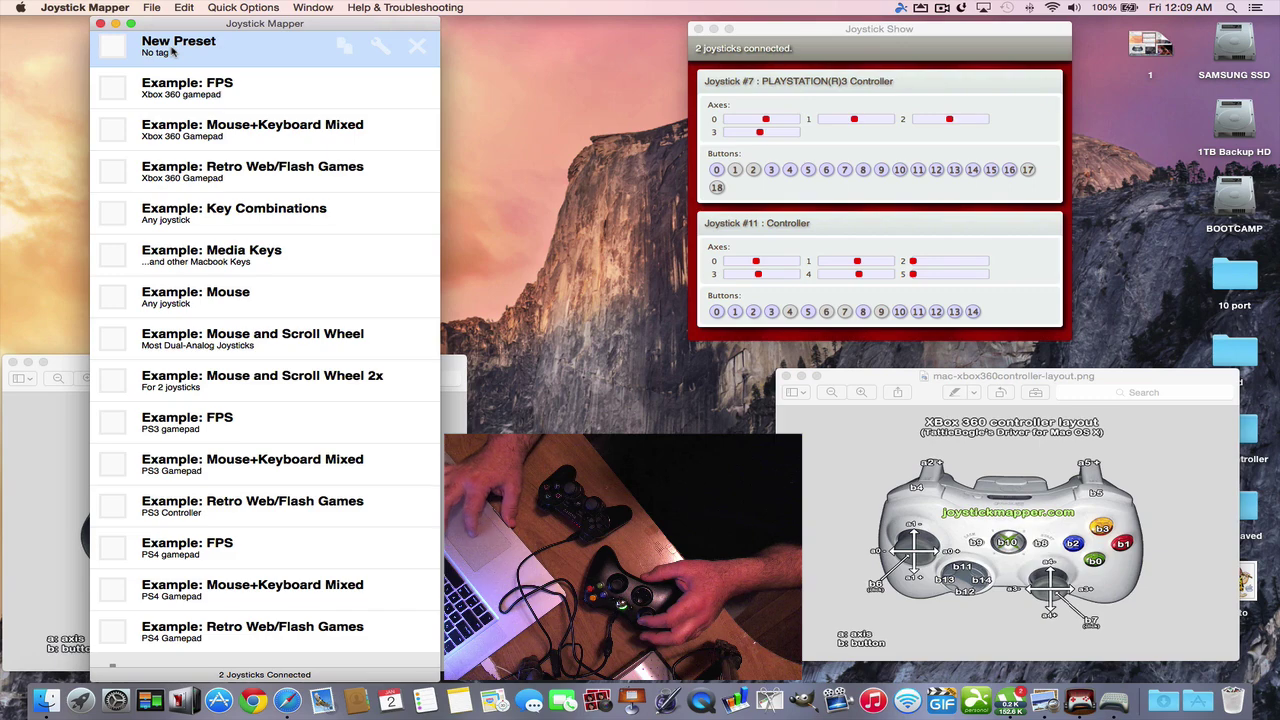
Step: Open New Preset for editing, move the preset list out of the way, and place the Edit Preset window above the PlayStation 3 layout image
{"action": "left_click", "coordinate": [380, 46]}
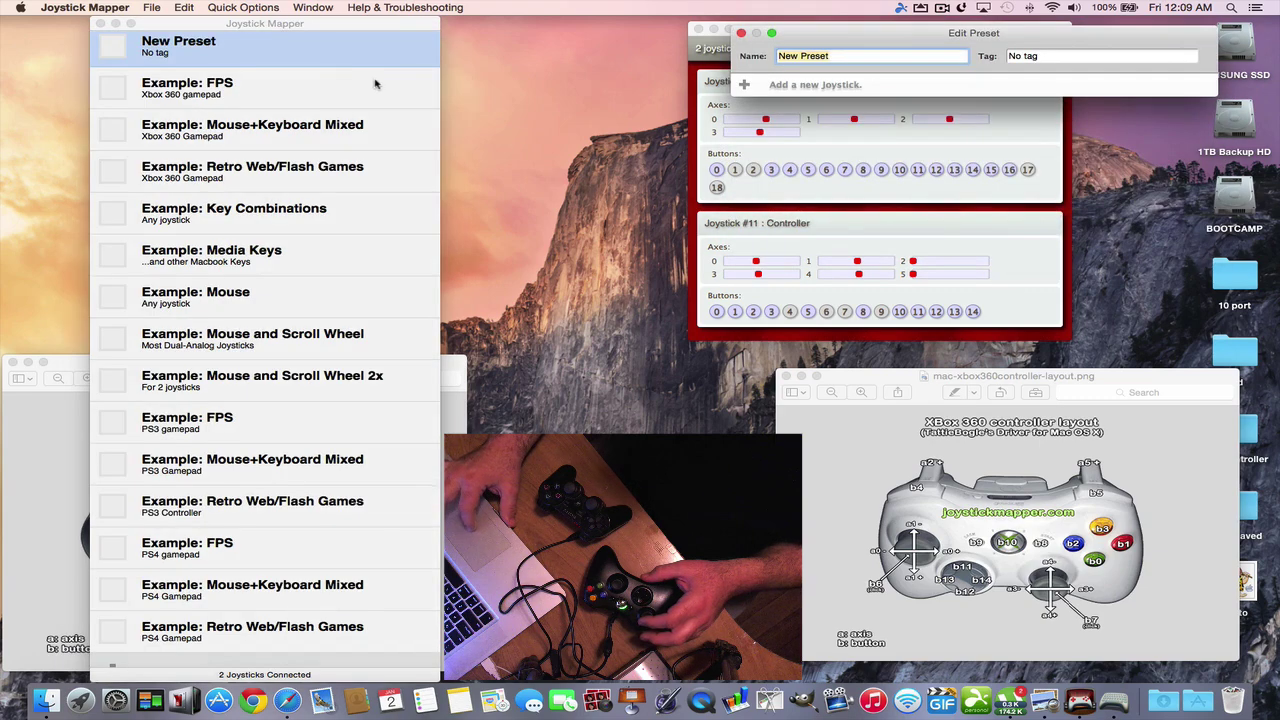
{"action": "left_click", "coordinate": [855, 52]}
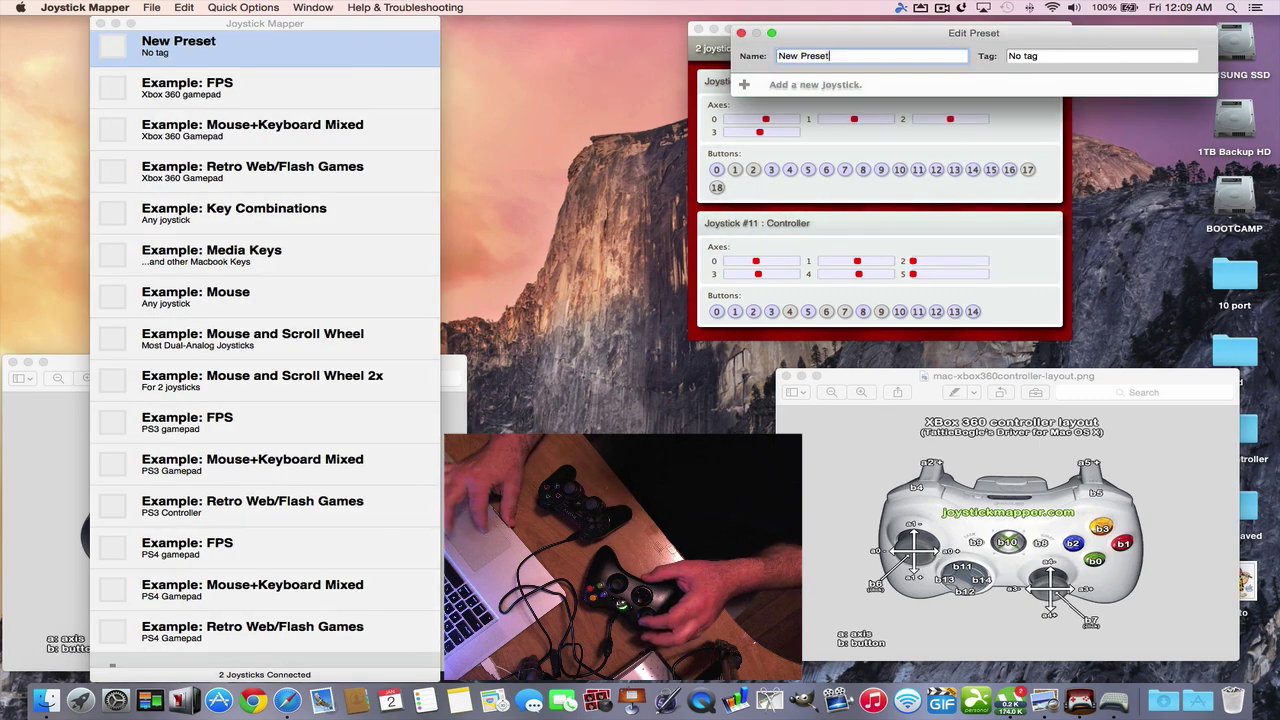
{"action": "left_click_drag", "start_coordinate": [873, 43], "coordinate": [504, 269]}
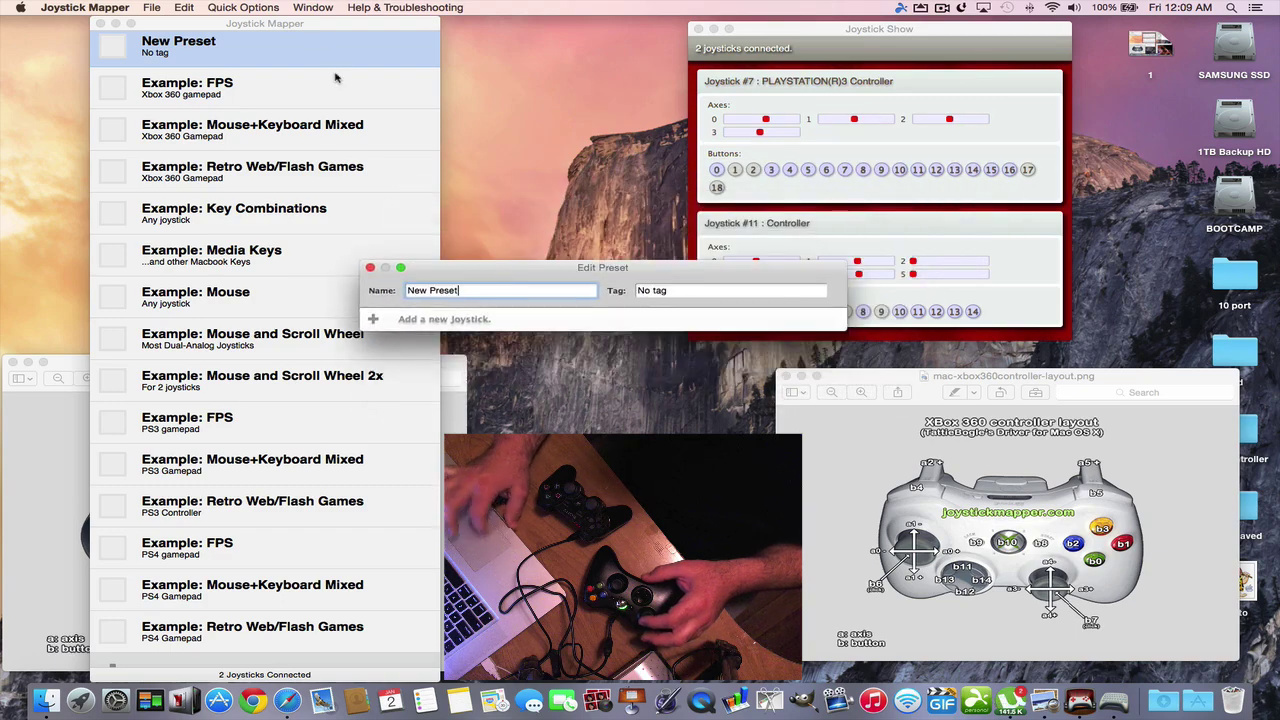
{"action": "left_click_drag", "start_coordinate": [162, 24], "coordinate": [399, 365]}
{"action": "left_click_drag", "start_coordinate": [473, 415], "coordinate": [600, 480]}
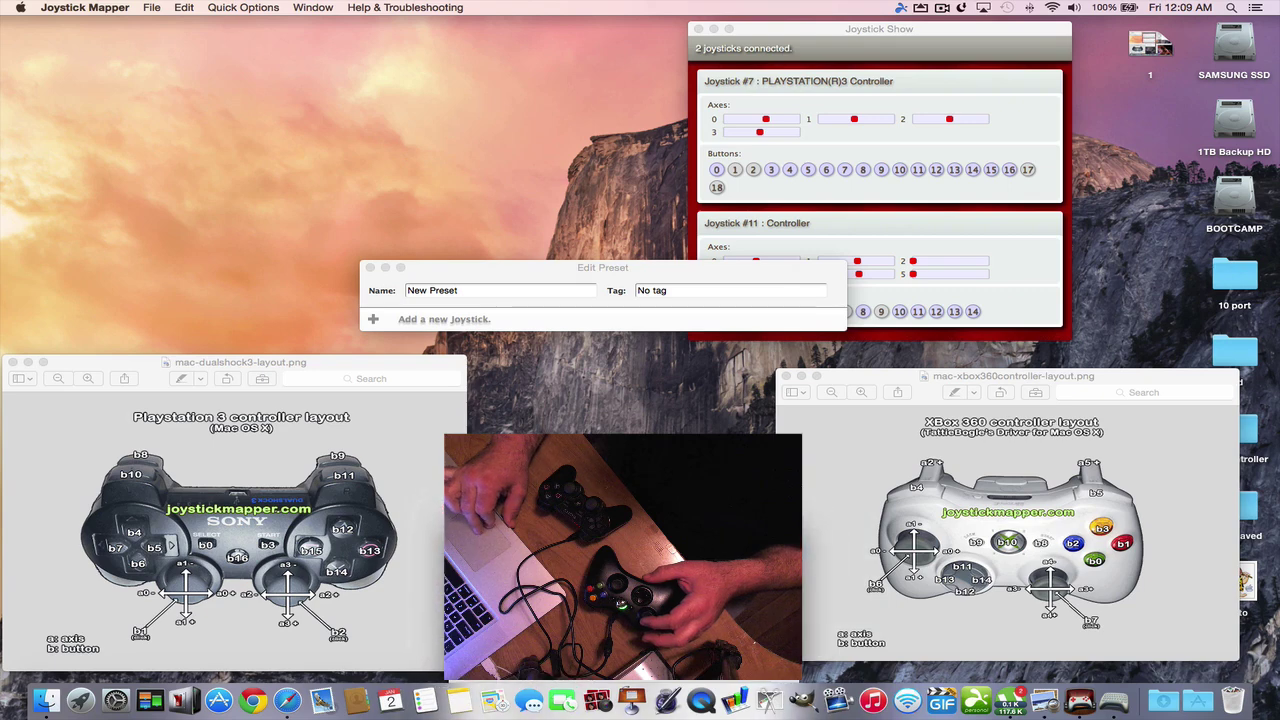
{"action": "left_click_drag", "start_coordinate": [537, 262], "coordinate": [310, 125]}
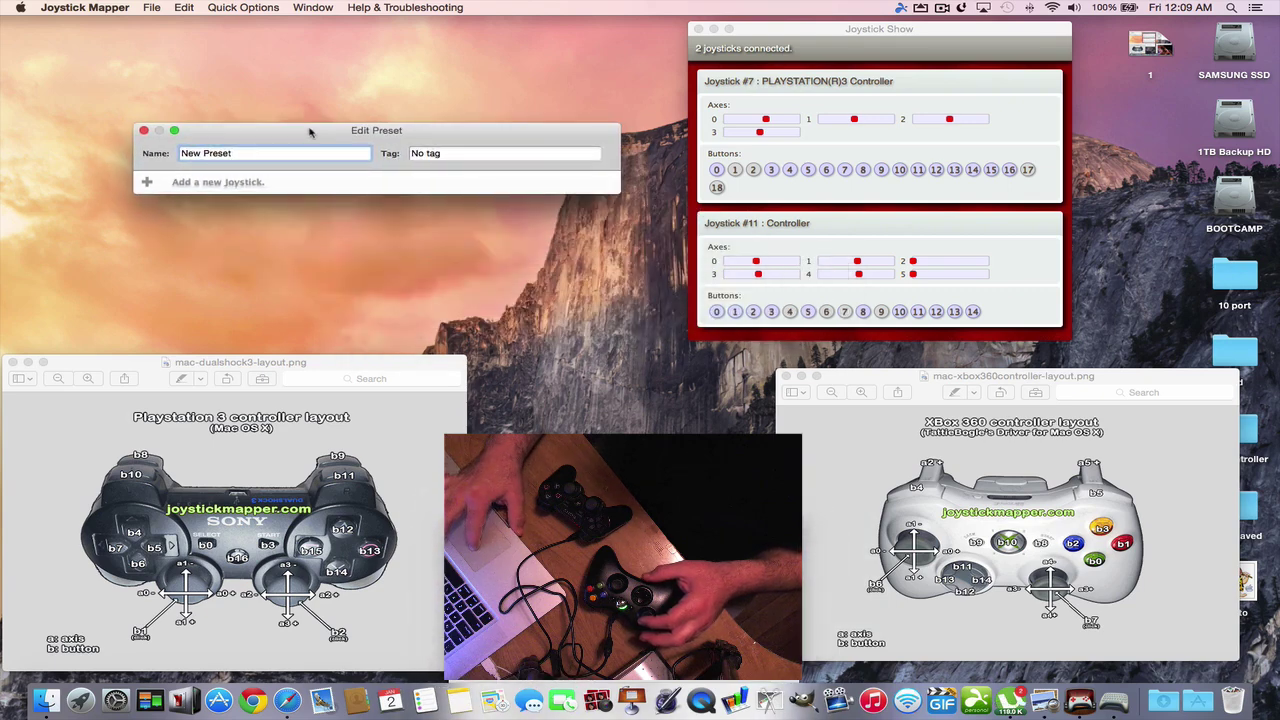
Step: Add a joystick to the preset and rename the preset zobbie
{"action": "left_click", "coordinate": [192, 181]}
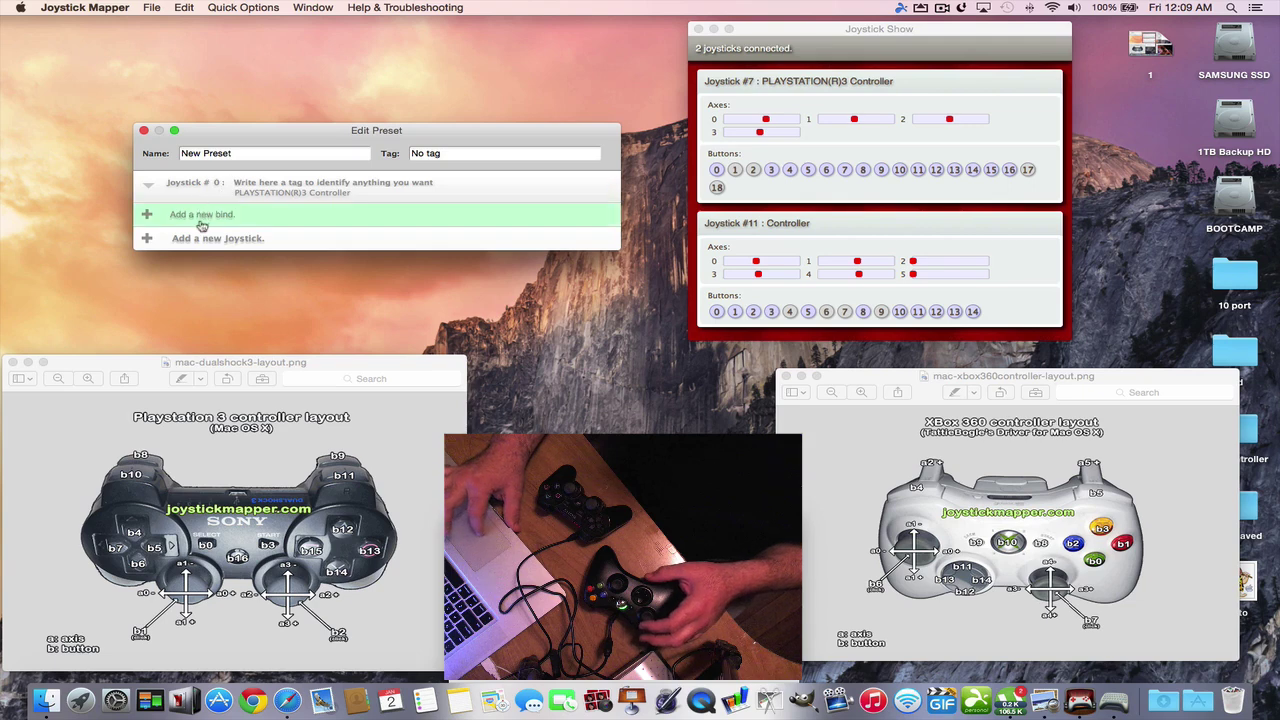
{"action": "left_click", "coordinate": [247, 153]}
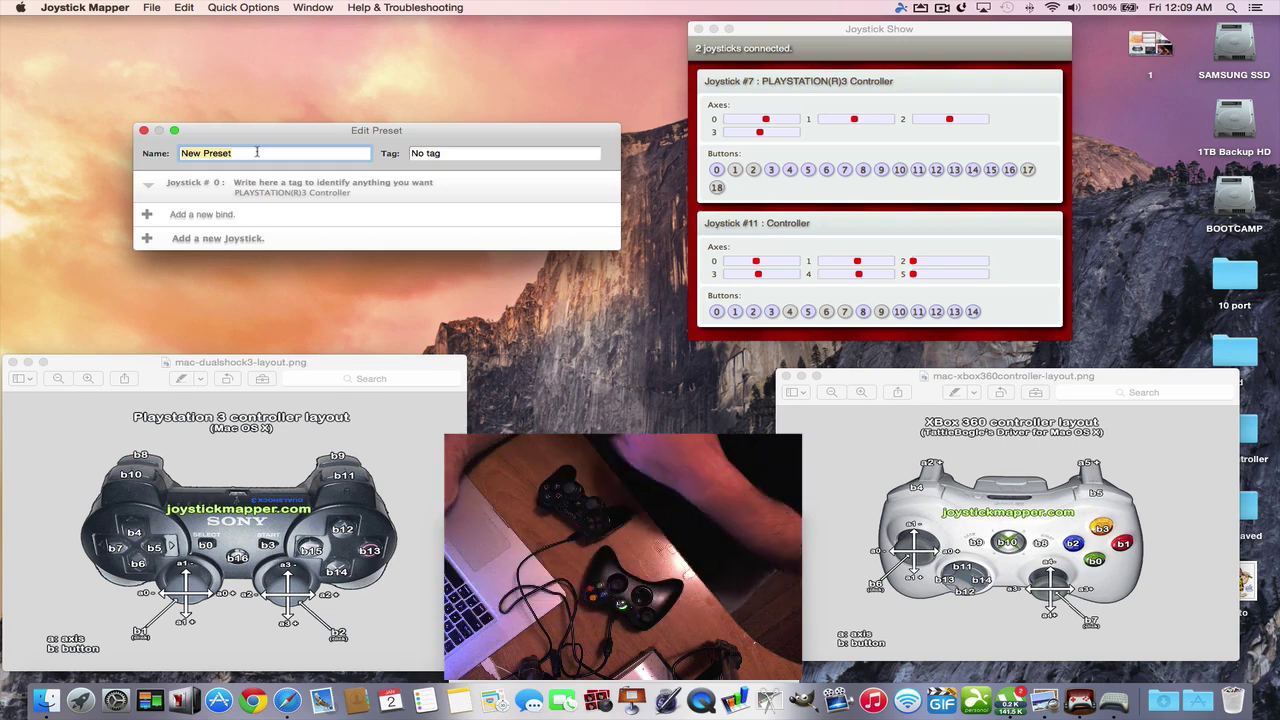
{"action": "type", "text": "z"}
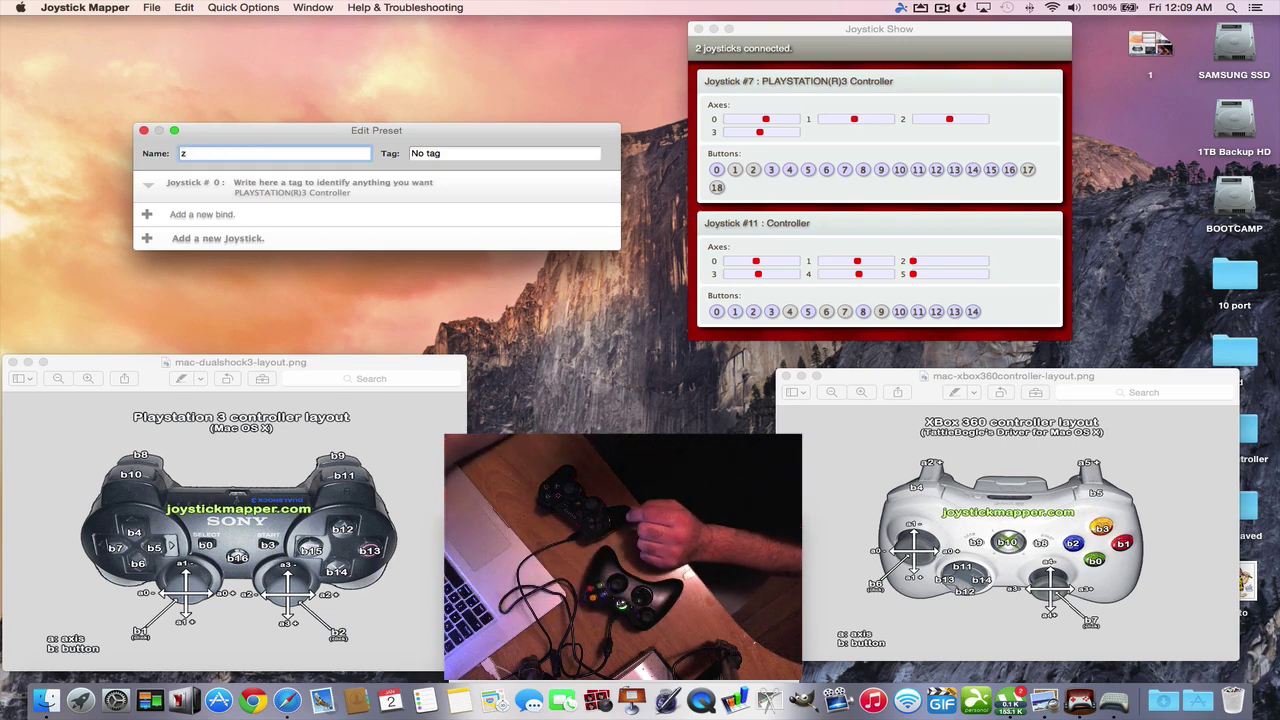
{"action": "type", "text": "ob"}
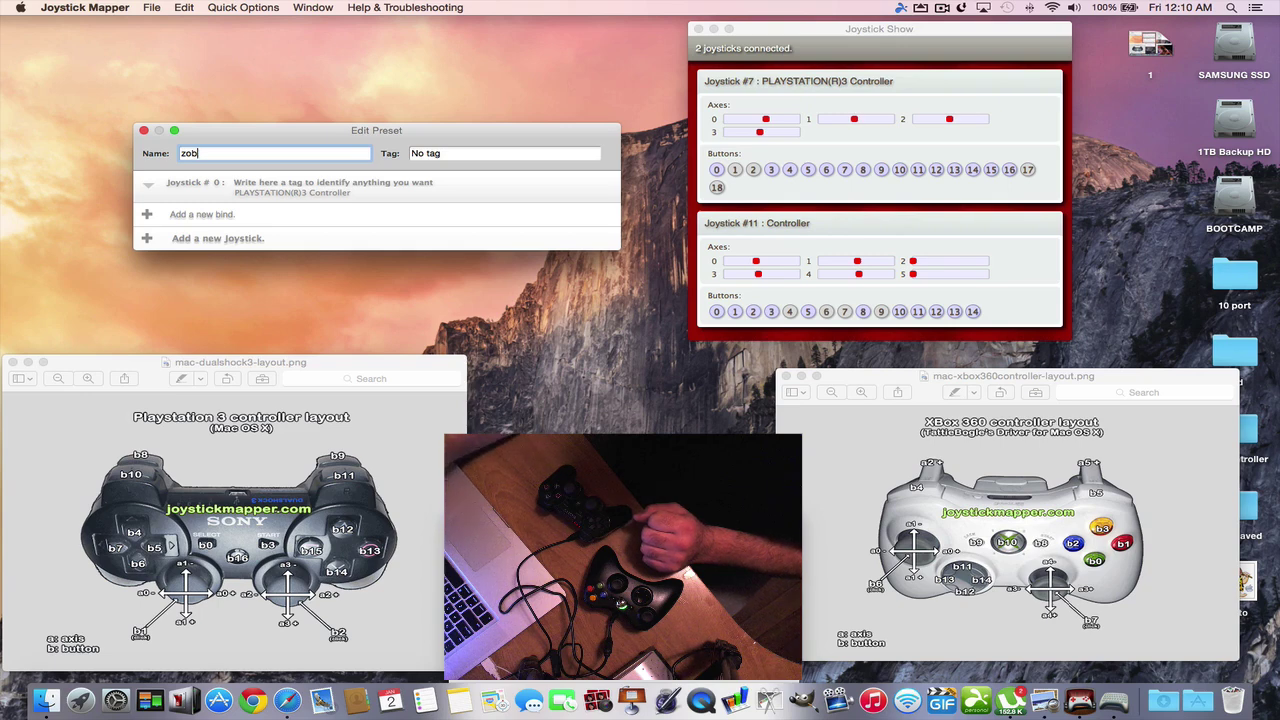
{"action": "type", "text": "bi"}
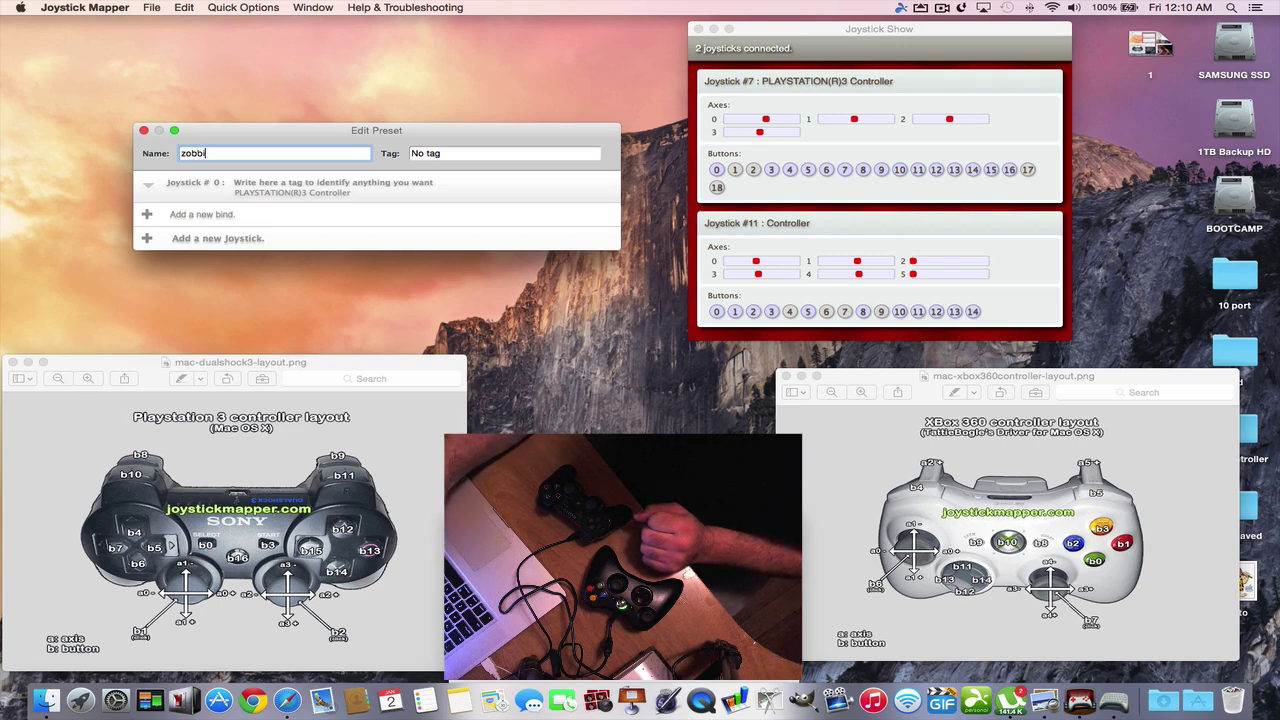
{"action": "type", "text": "e"}
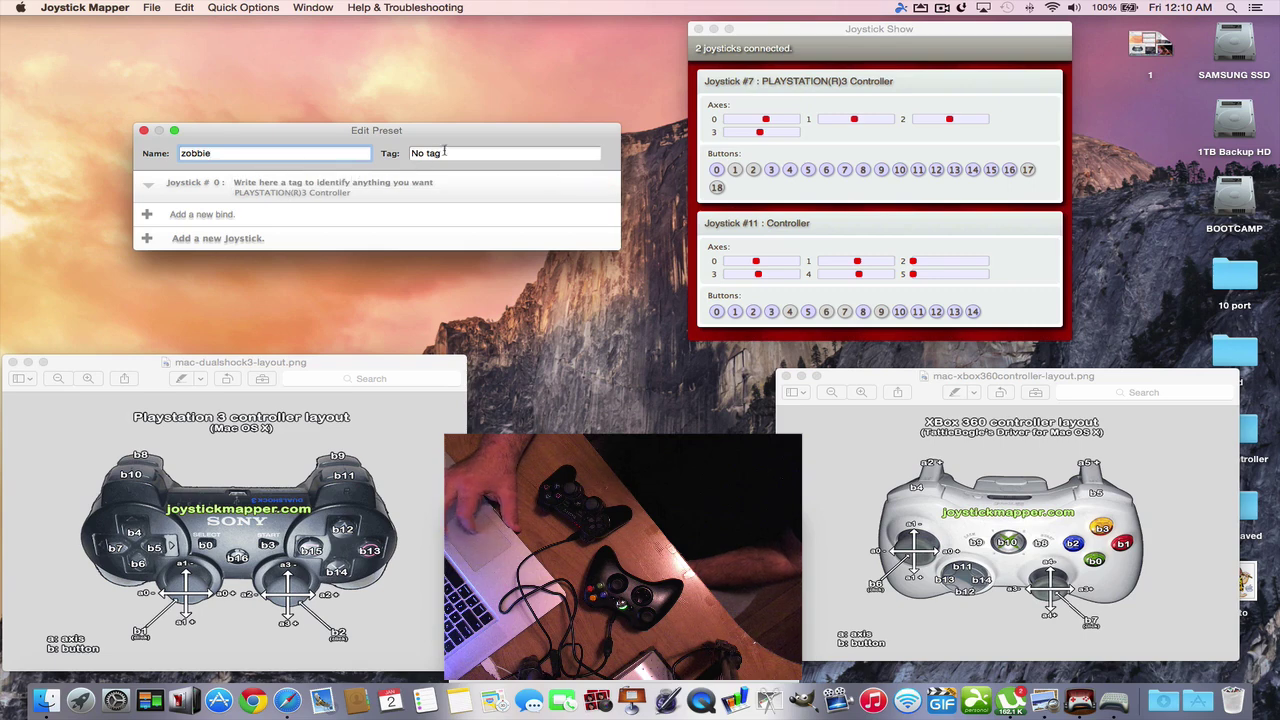
Step: Add a new bind under Joystick # 0 and scan for joystick input on it
{"action": "left_click", "coordinate": [213, 224]}
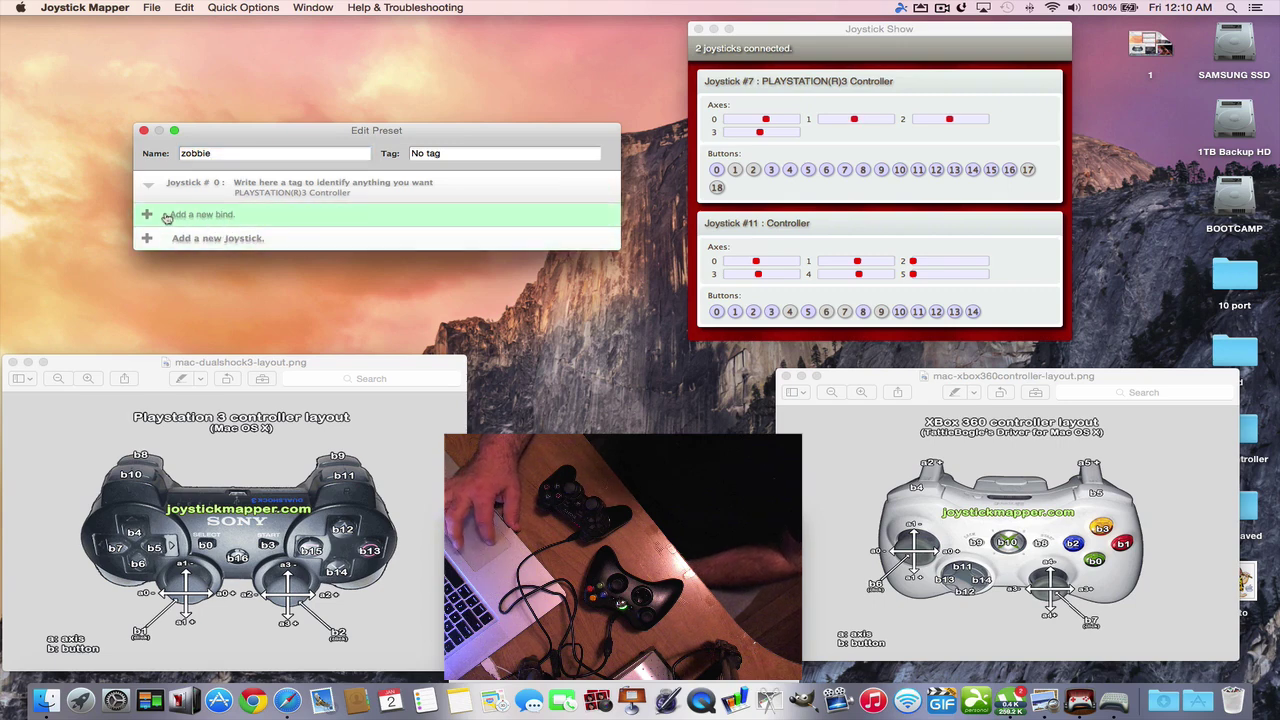
{"action": "left_click", "coordinate": [163, 216]}
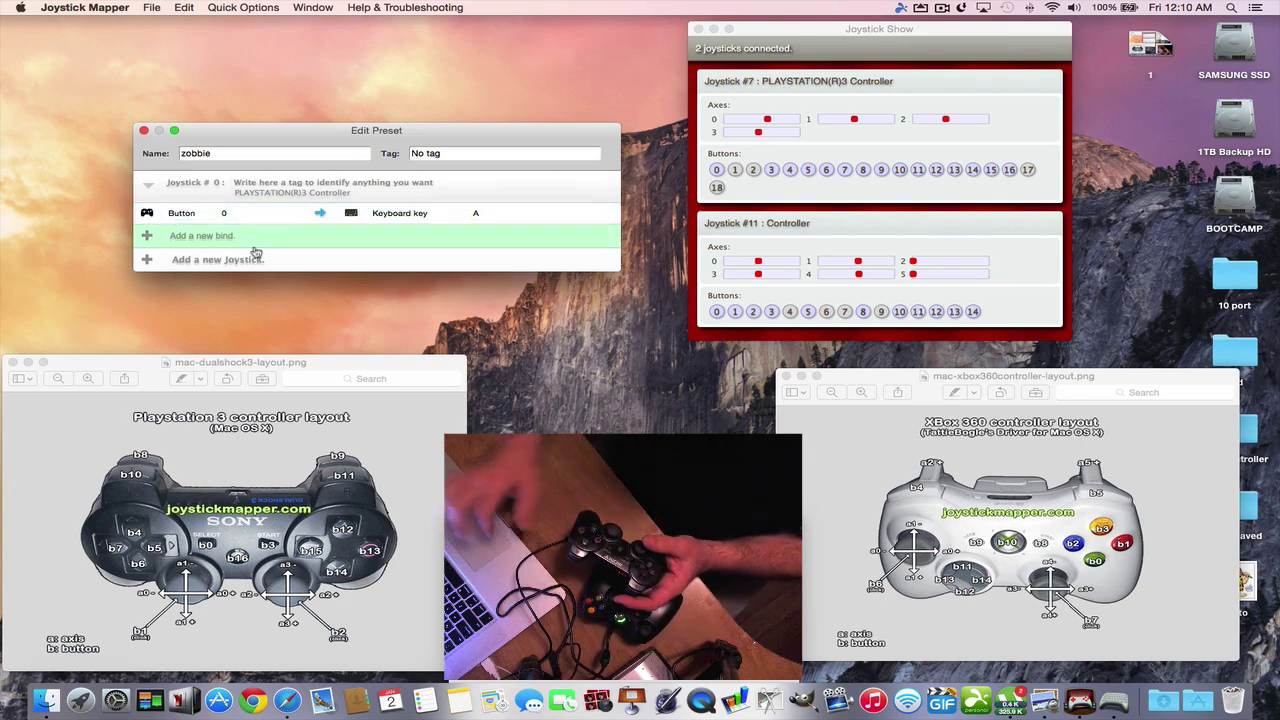
{"action": "mouse_move", "coordinate": [208, 215]}
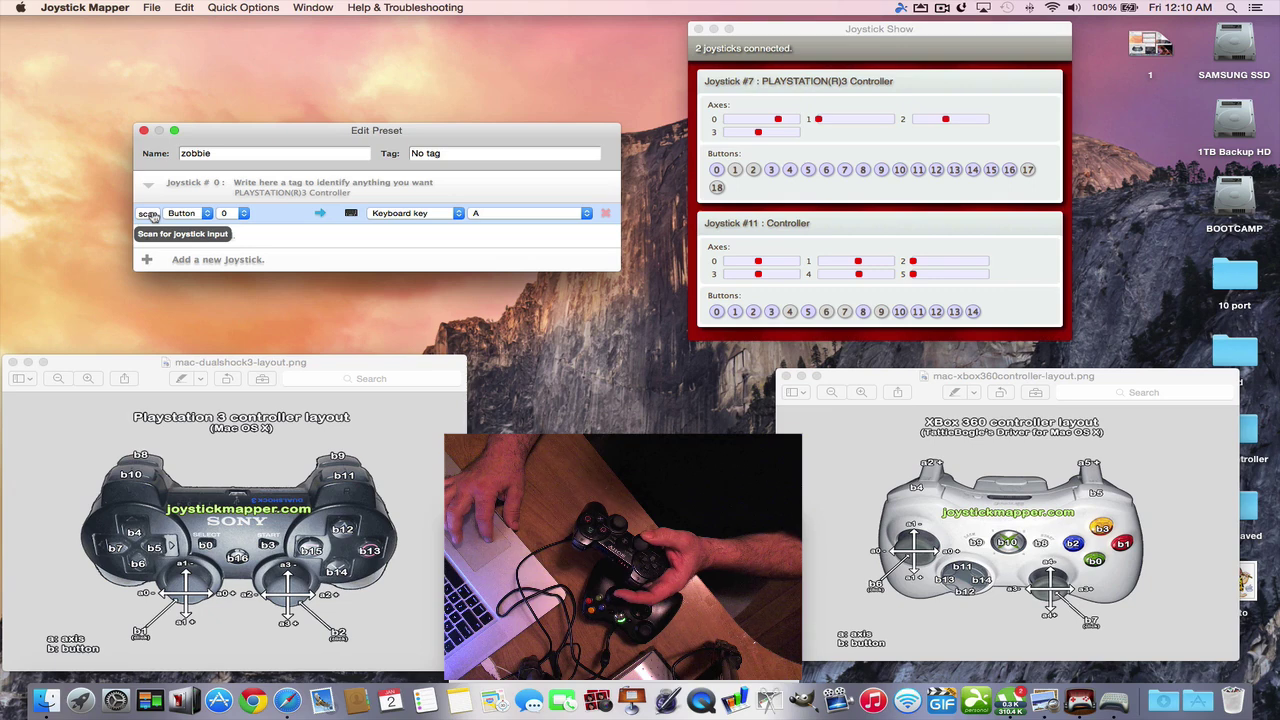
{"action": "left_click", "coordinate": [148, 214]}
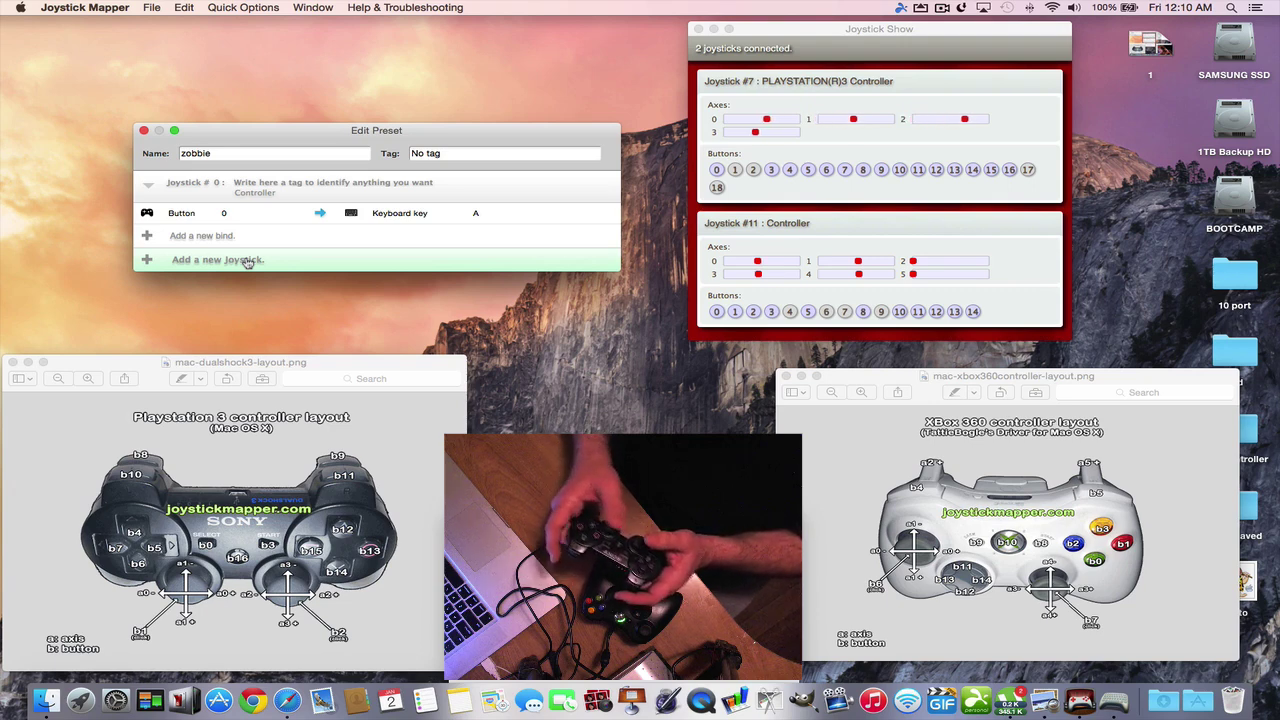
Step: Keep the bind's input type as Button and set its number to 13
{"action": "left_click", "coordinate": [183, 214]}
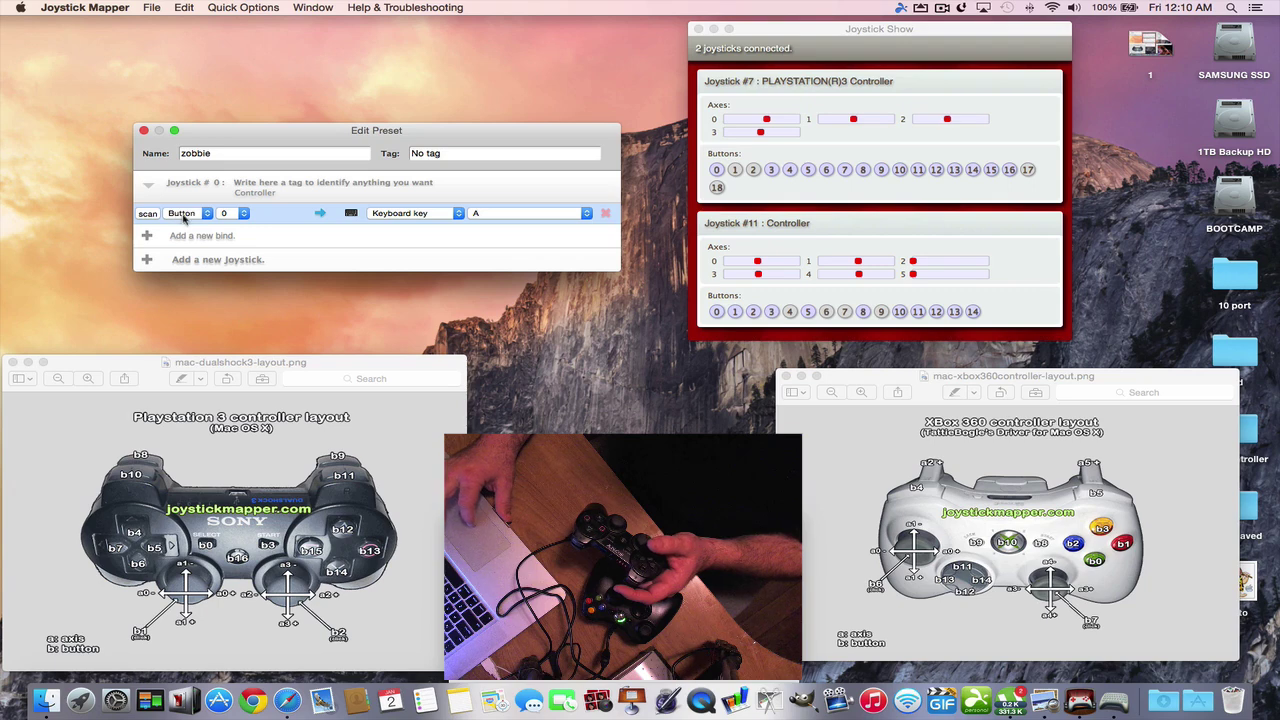
{"action": "left_click", "coordinate": [183, 214]}
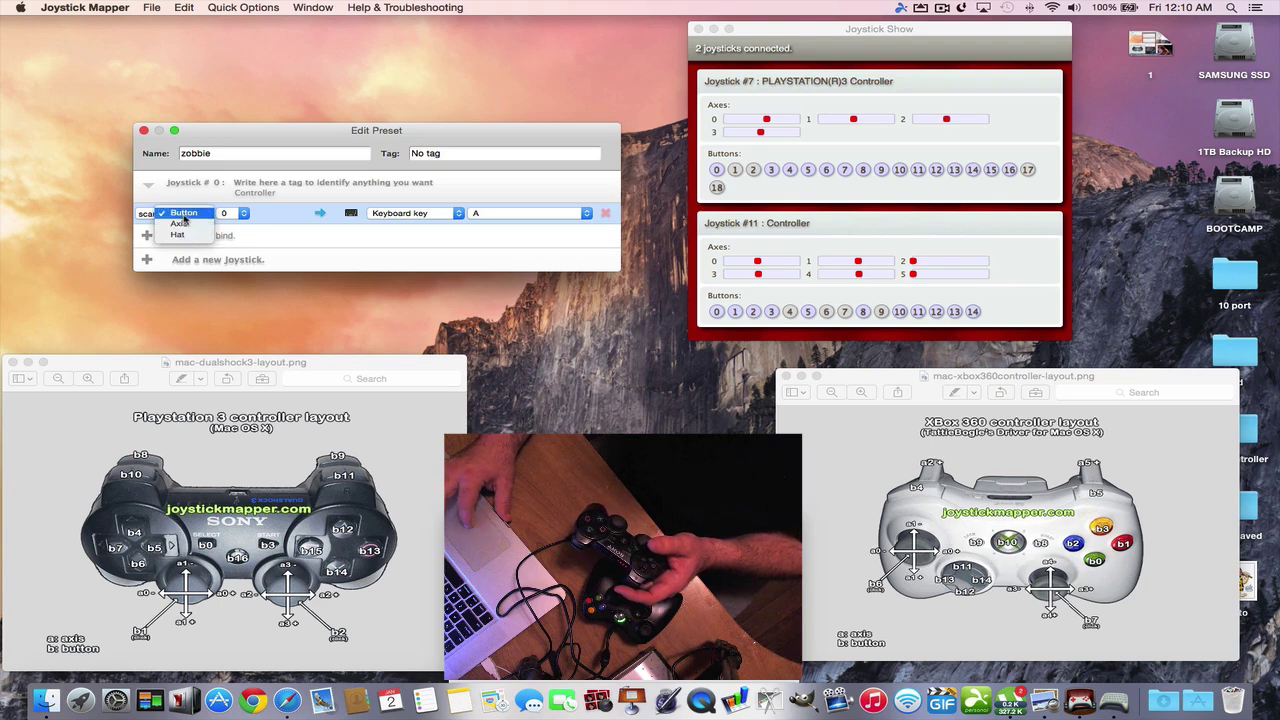
{"action": "left_click", "coordinate": [183, 214]}
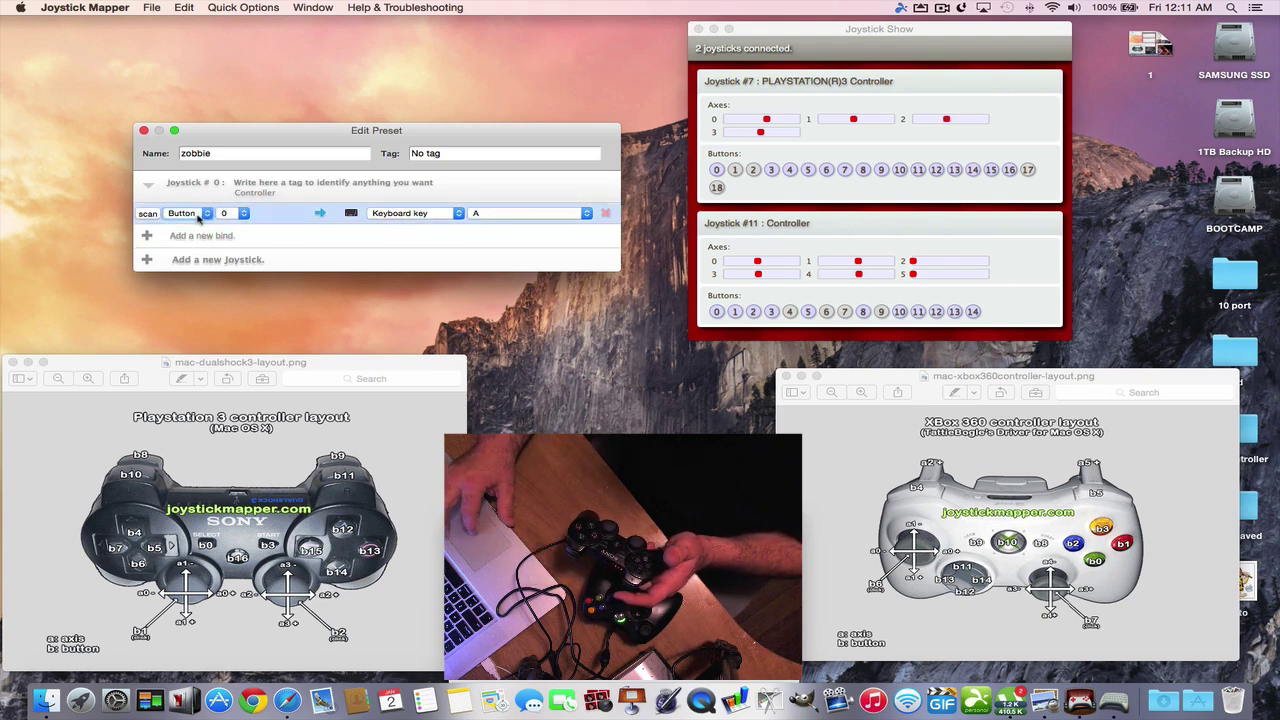
{"action": "left_click", "coordinate": [239, 218]}
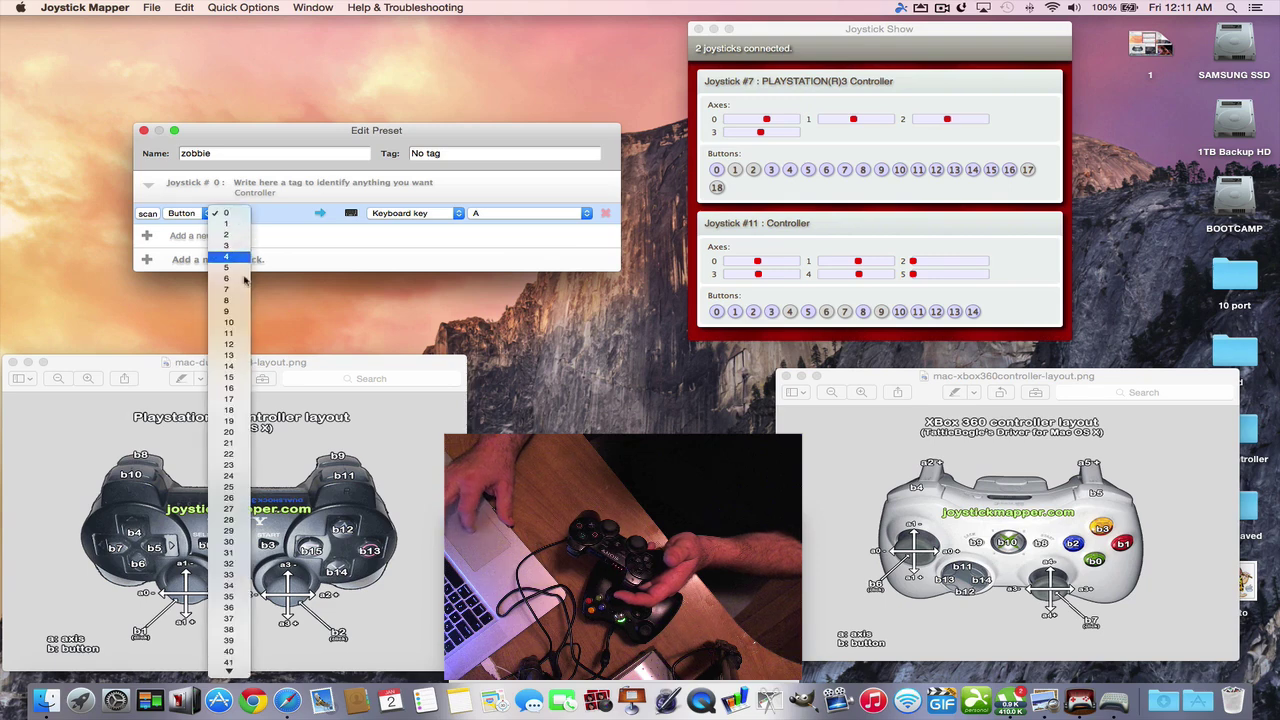
{"action": "left_click", "coordinate": [236, 355]}
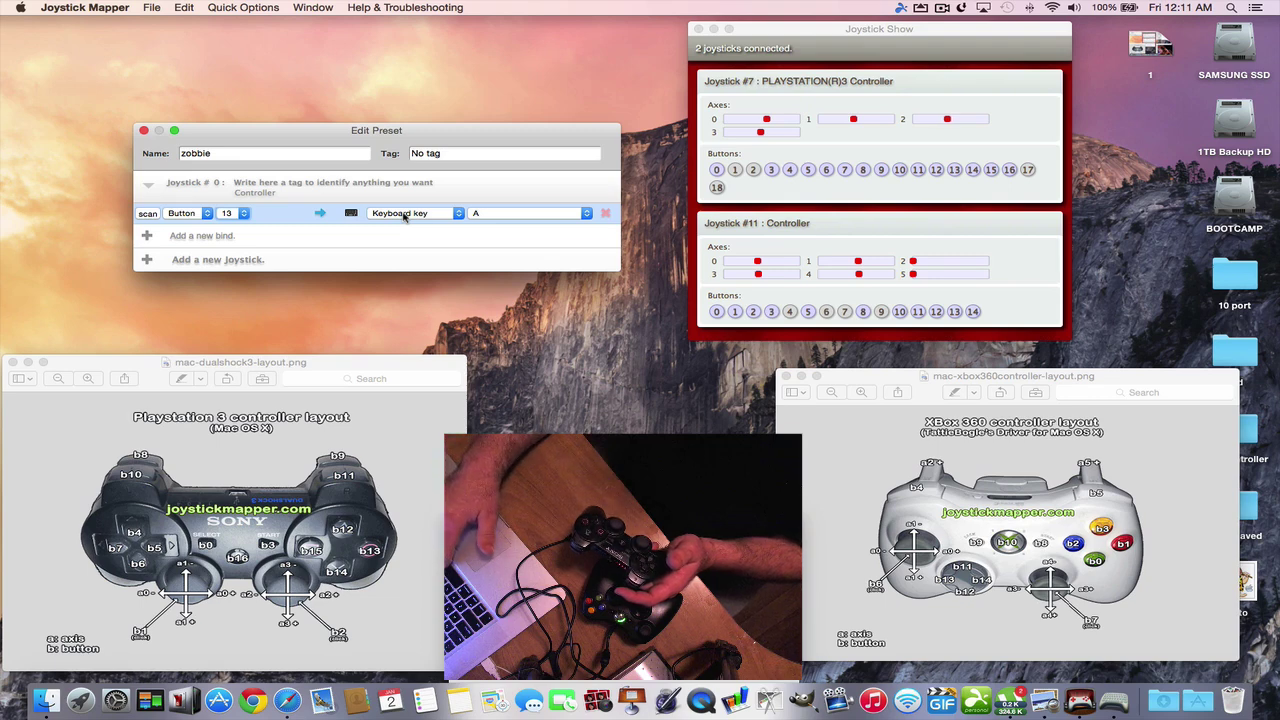
Step: Keep the bind's output as Keyboard key and assign the Space key to it
{"action": "left_click", "coordinate": [405, 216]}
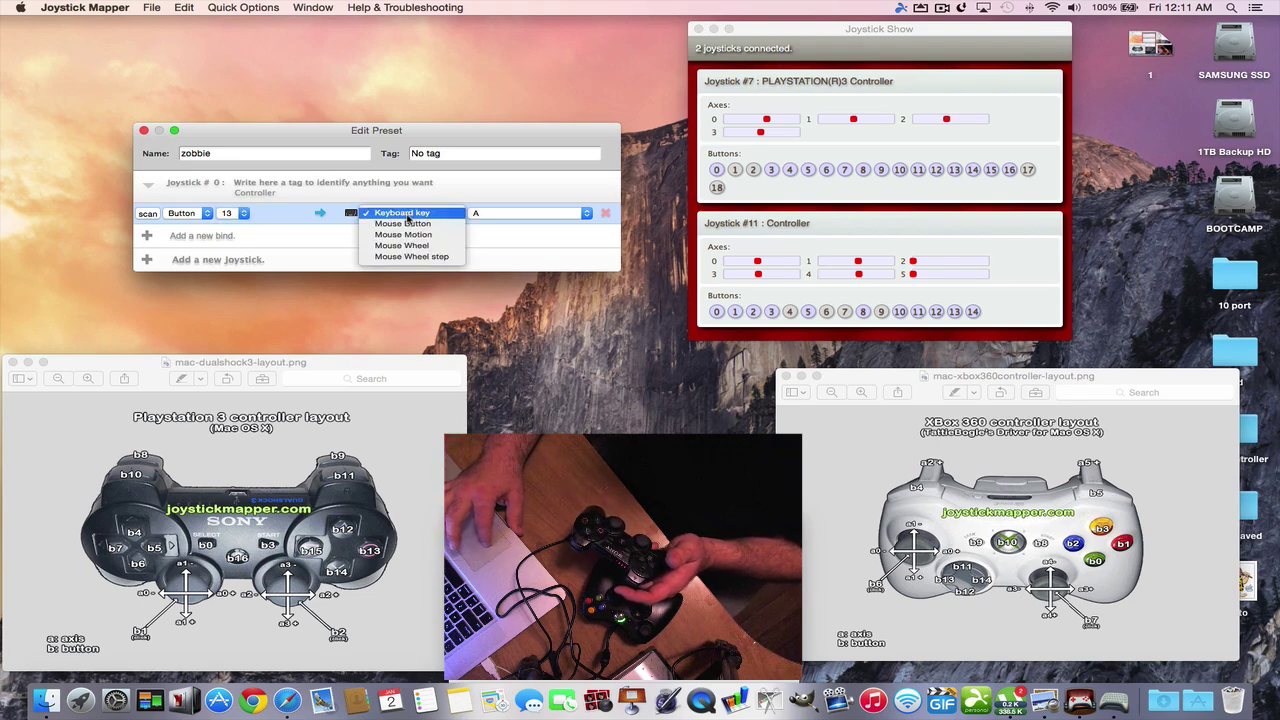
{"action": "left_click", "coordinate": [407, 214]}
{"action": "left_click", "coordinate": [528, 214]}
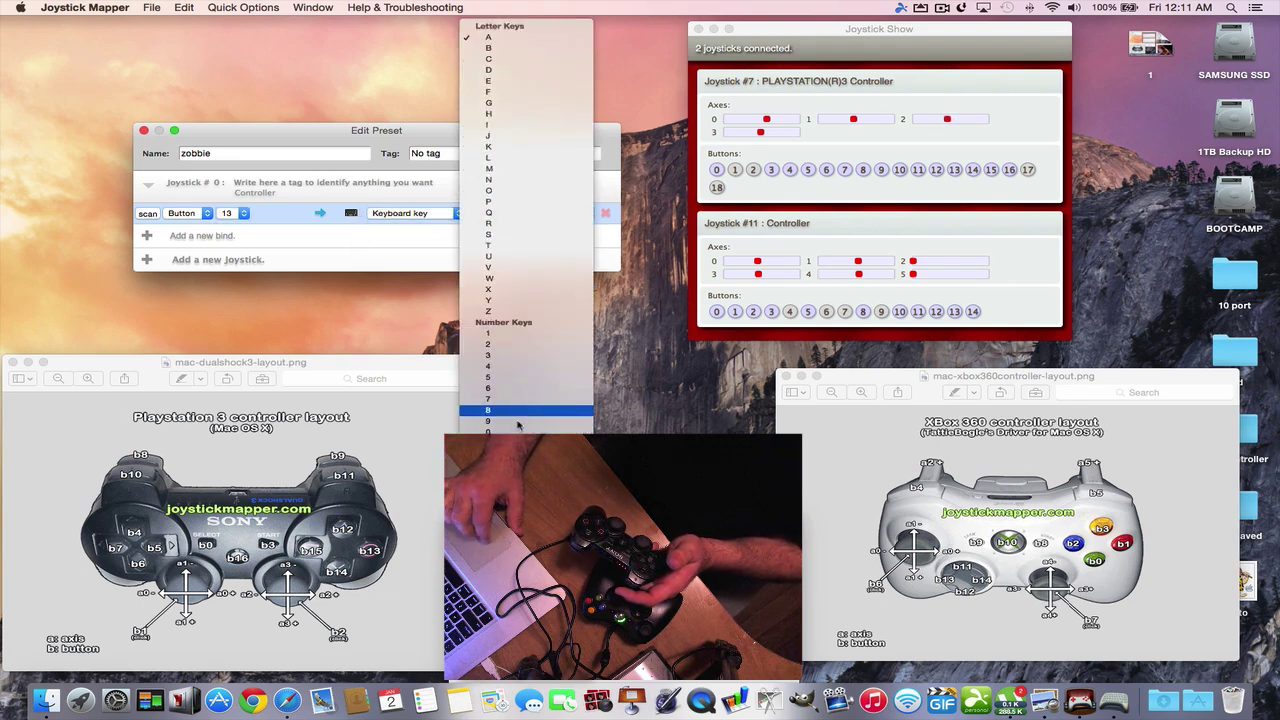
{"action": "scroll", "coordinate": [518, 420], "scroll_direction": "down", "scroll_amount": 10}
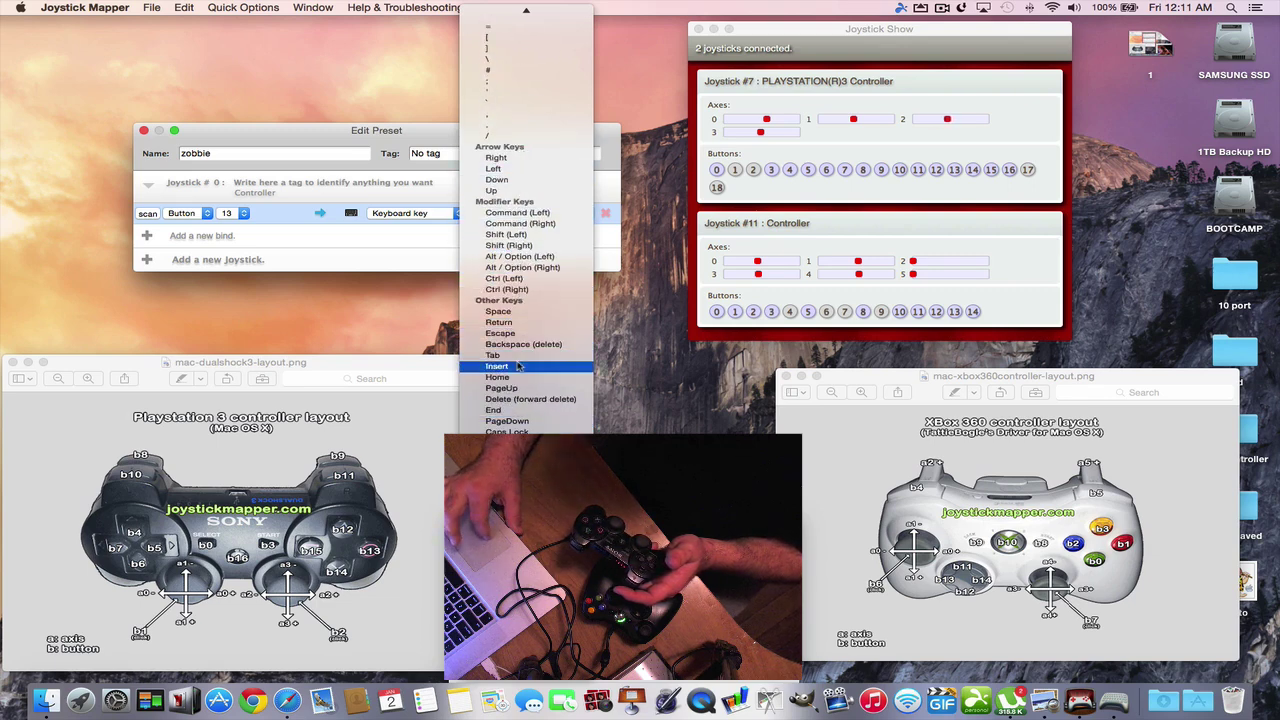
{"action": "left_click", "coordinate": [514, 312]}
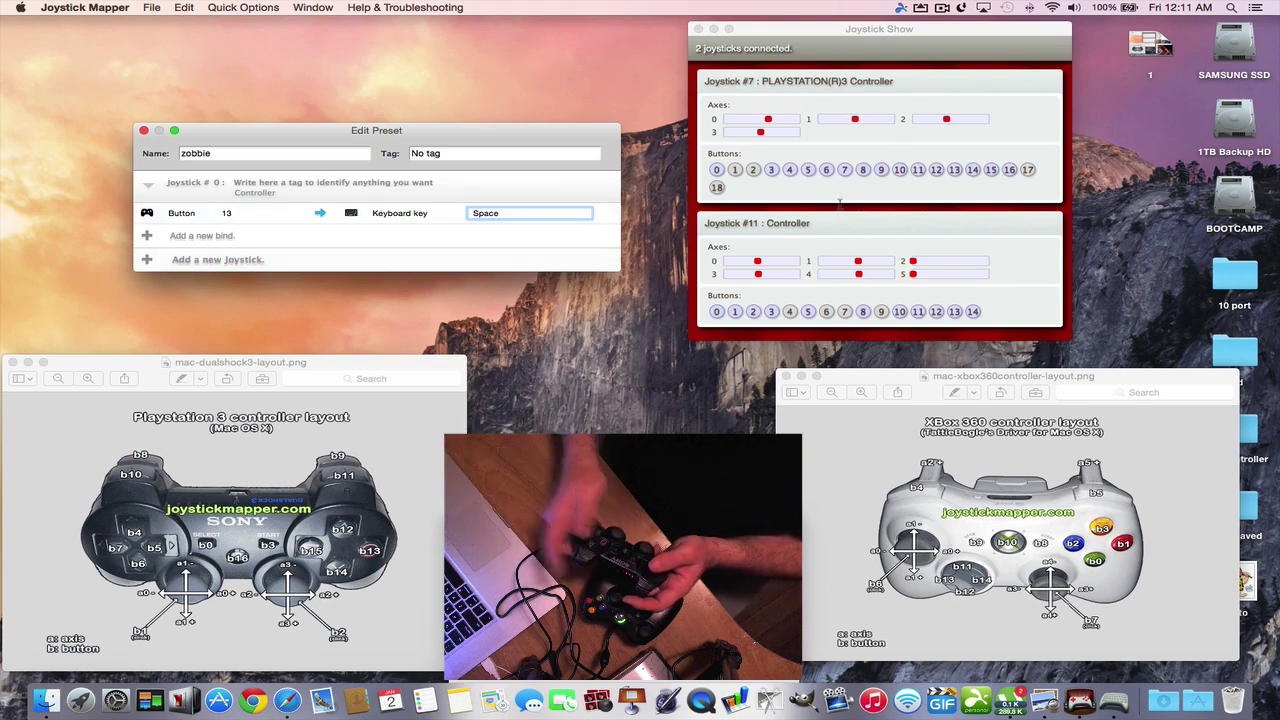
Step: Examine which keyboard keys and which keyboard or mouse output types can be assigned to the bind
{"action": "left_click", "coordinate": [198, 215]}
{"action": "left_click", "coordinate": [497, 213]}
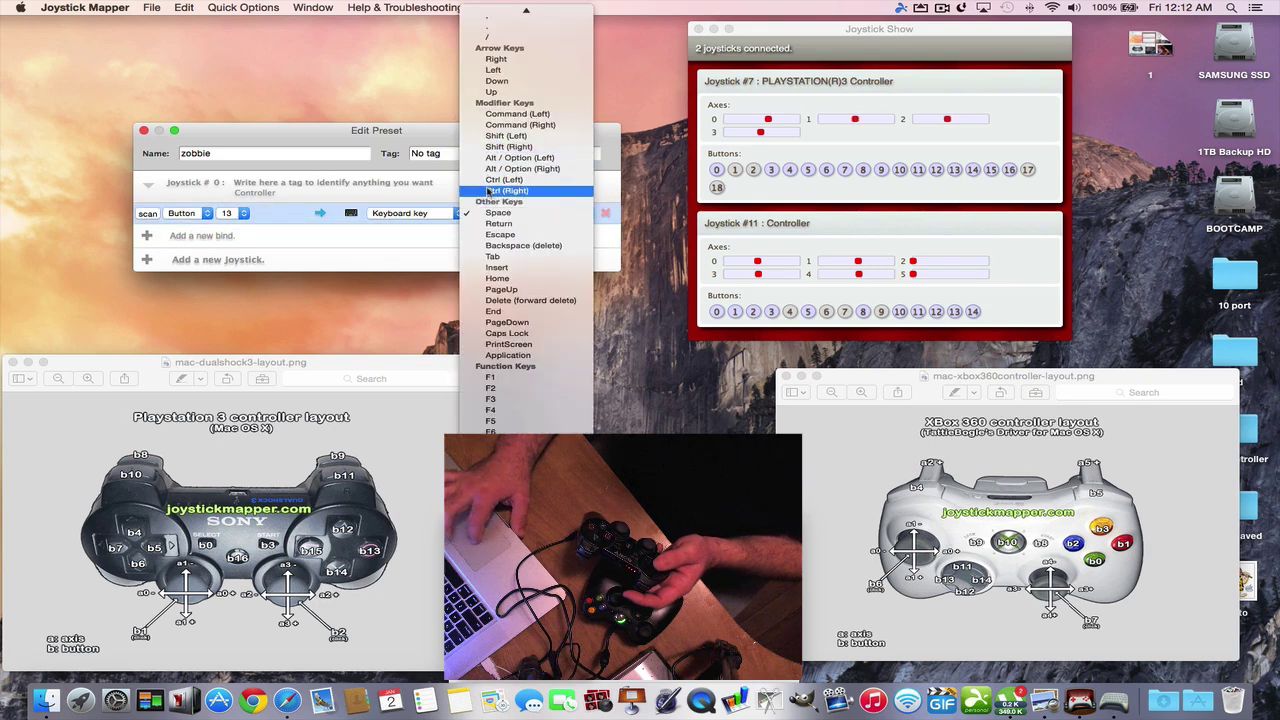
{"action": "scroll", "coordinate": [489, 191], "scroll_direction": "up", "scroll_amount": 10}
{"action": "scroll", "coordinate": [526, 425], "scroll_direction": "down", "scroll_amount": 4}
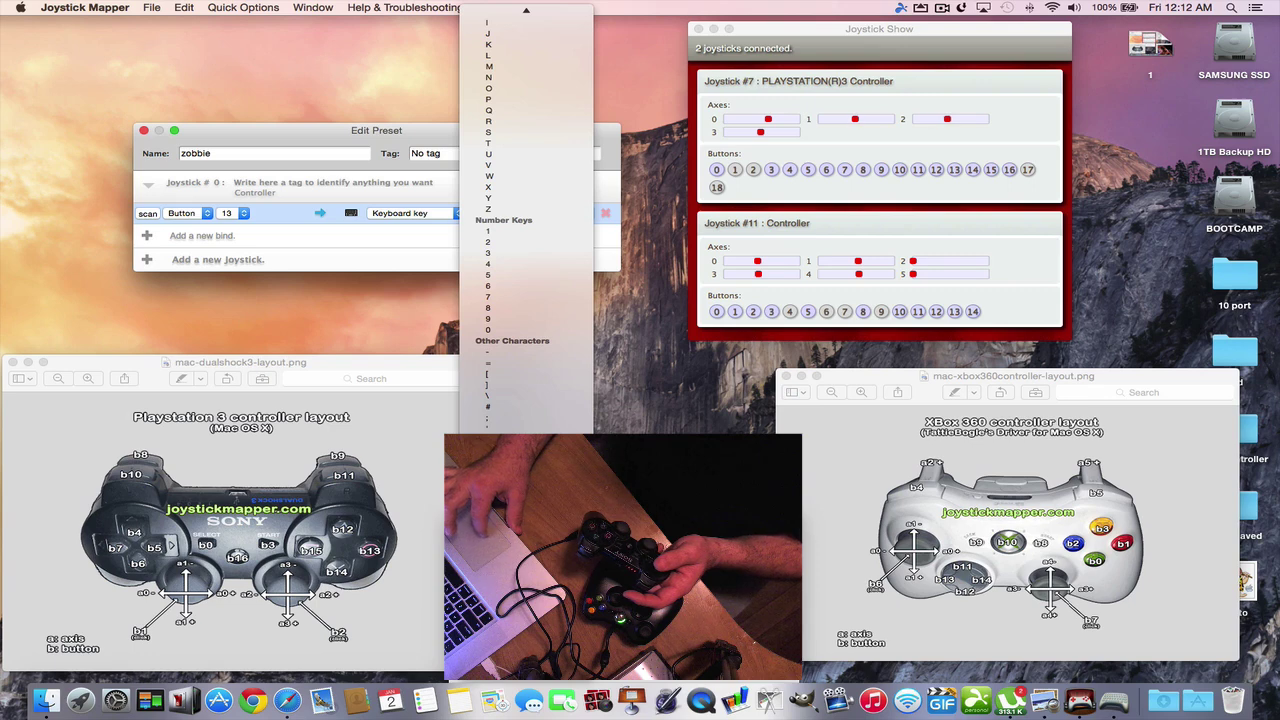
{"action": "scroll", "coordinate": [526, 300], "scroll_direction": "down", "scroll_amount": 5}
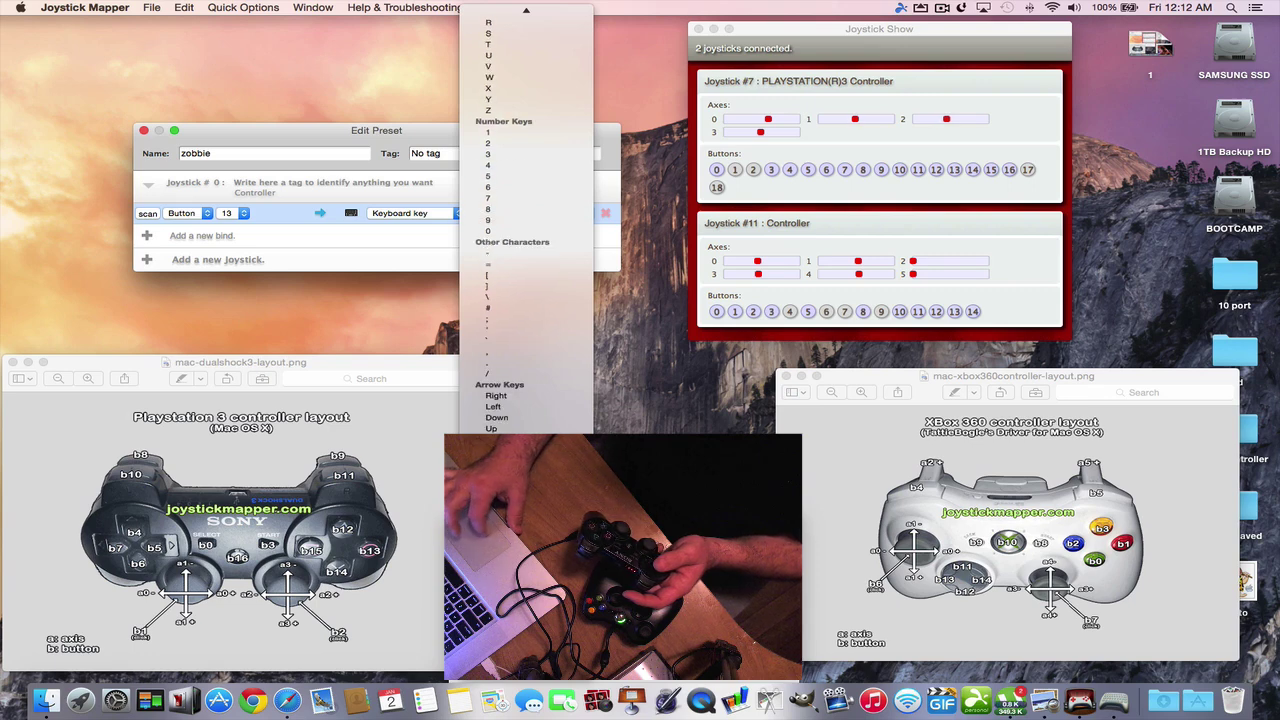
{"action": "scroll", "coordinate": [526, 250], "scroll_direction": "down", "scroll_amount": 4}
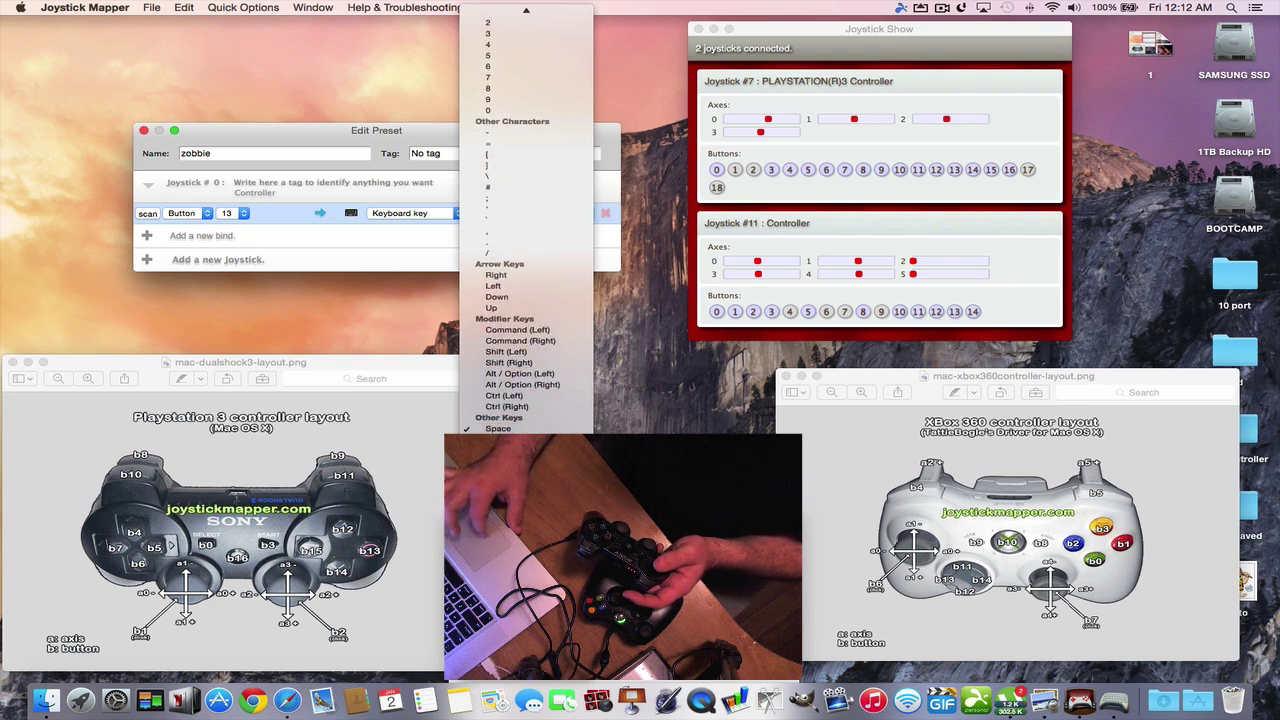
{"action": "scroll", "coordinate": [526, 250], "scroll_direction": "down", "scroll_amount": 8}
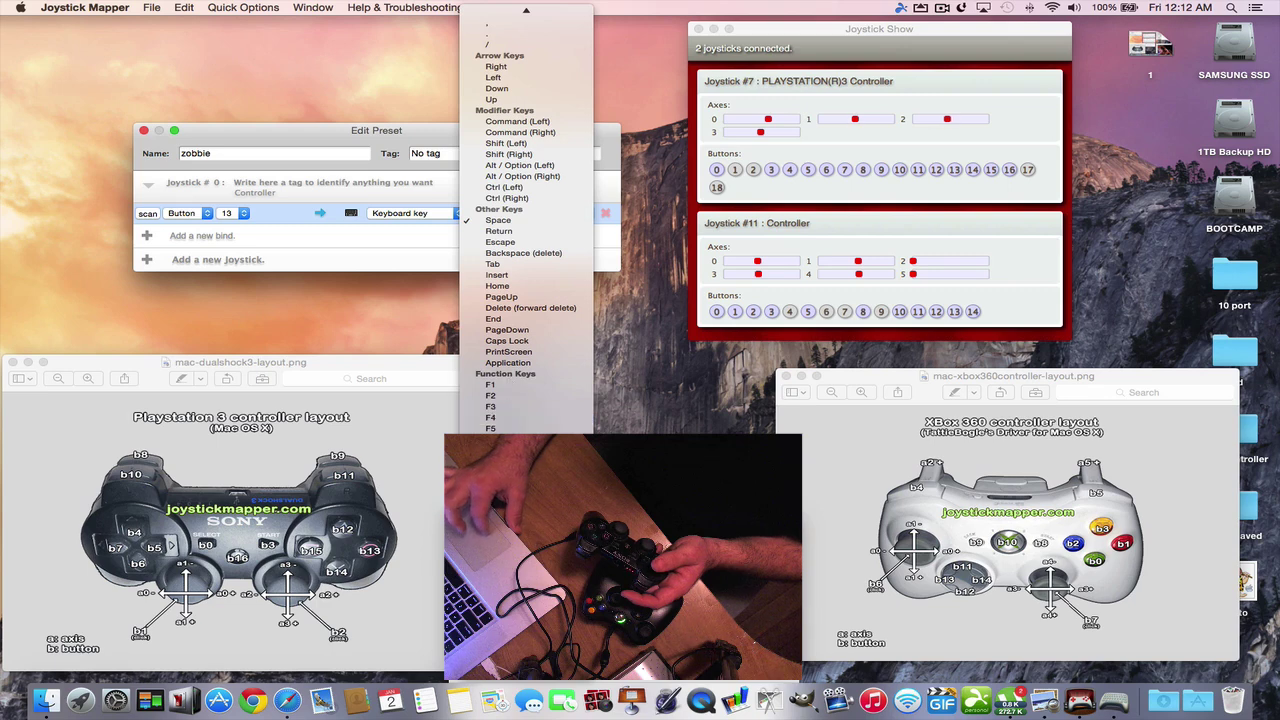
{"action": "scroll", "coordinate": [508, 326], "scroll_direction": "down", "scroll_amount": 10}
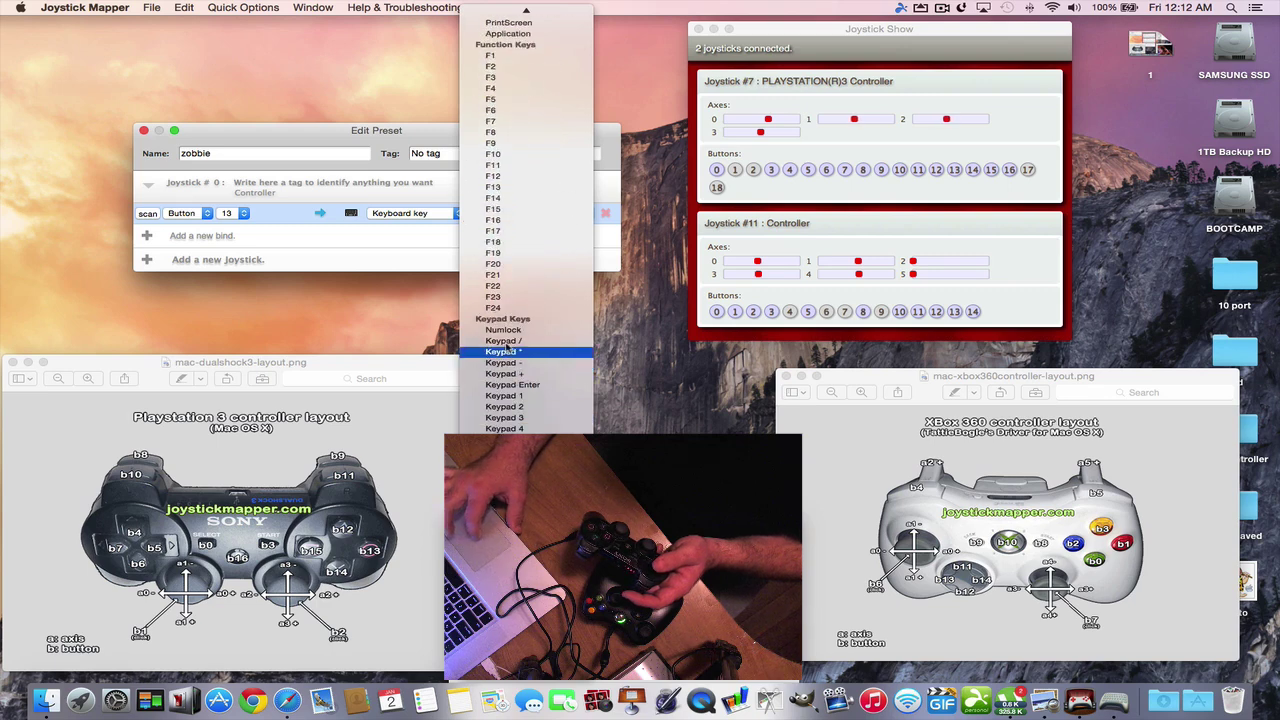
{"action": "scroll", "coordinate": [503, 408], "scroll_direction": "down", "scroll_amount": 1}
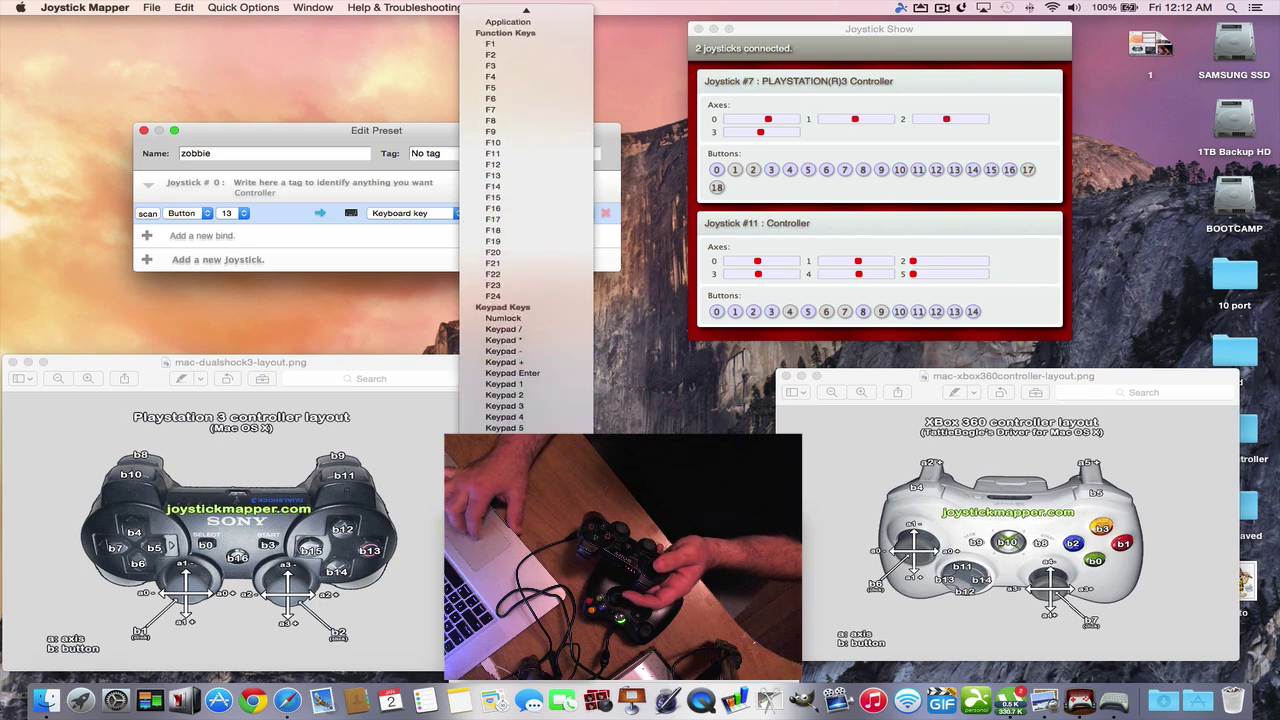
{"action": "left_click", "coordinate": [386, 350]}
{"action": "left_click", "coordinate": [405, 214]}
{"action": "left_click", "coordinate": [405, 214]}
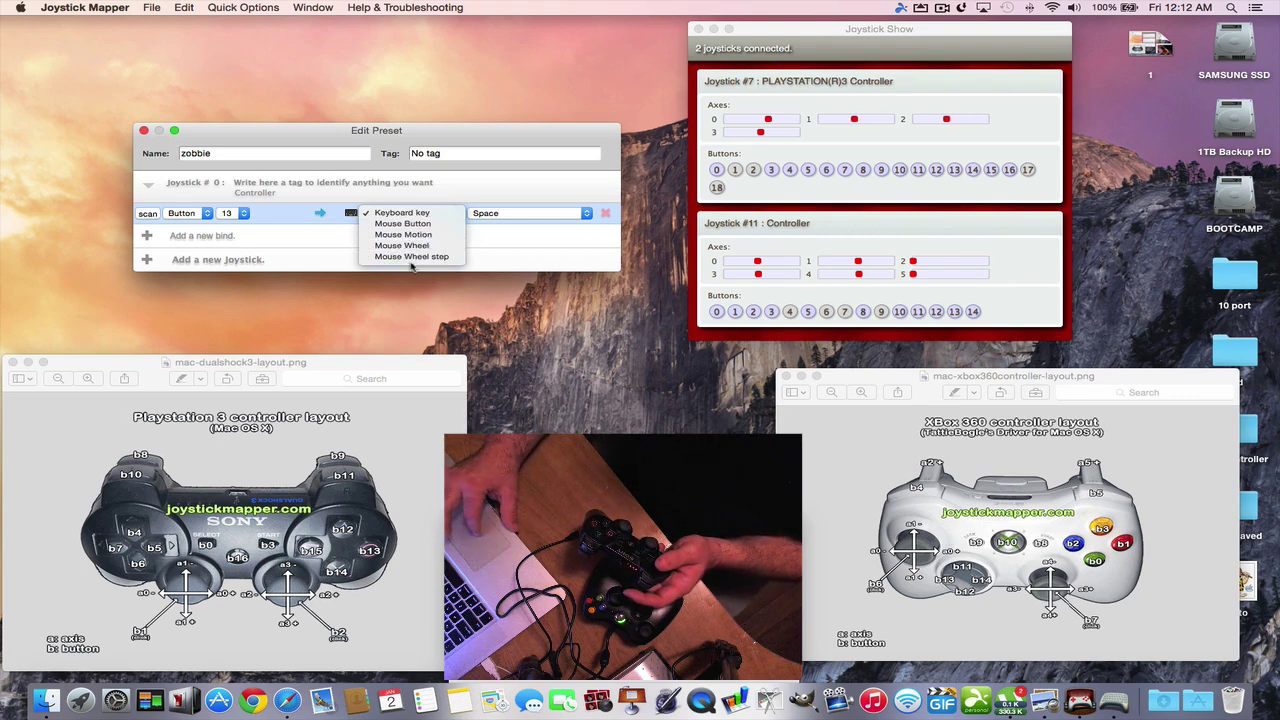
{"action": "left_click", "coordinate": [295, 259]}
Step: Change the bind's controller input to Axis #2 in the negative (-) direction
{"action": "left_click", "coordinate": [178, 214]}
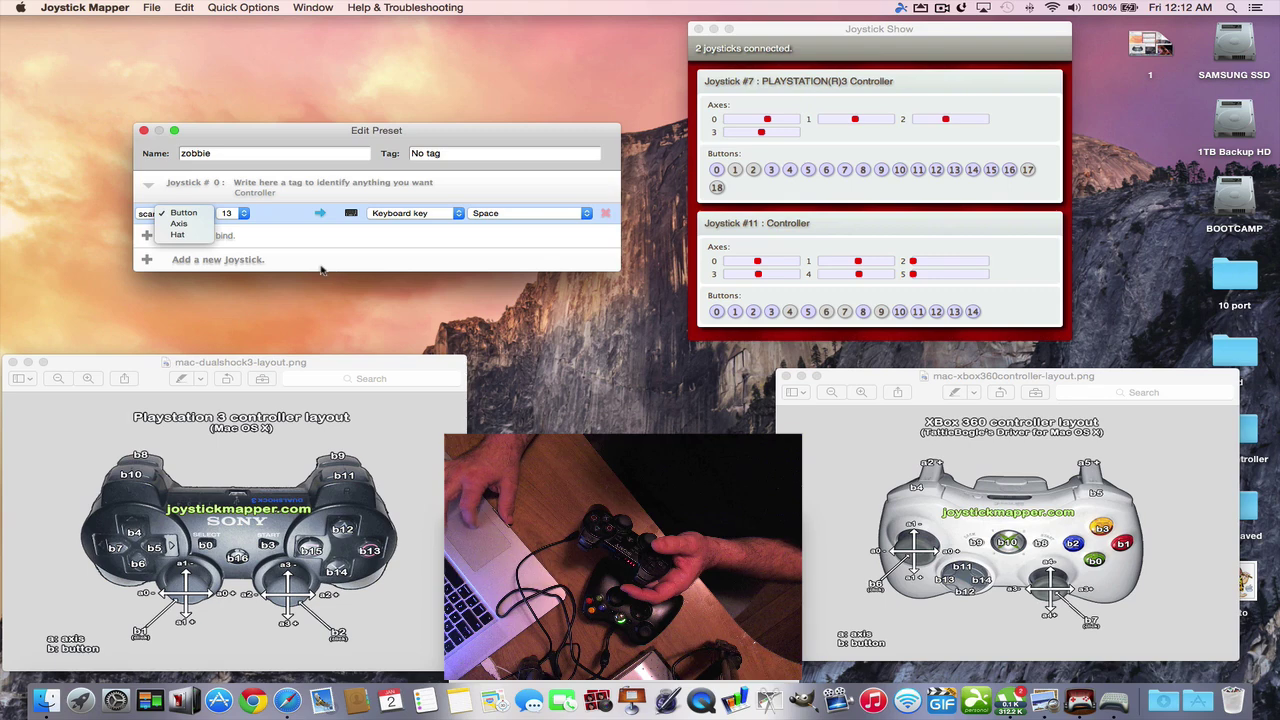
{"action": "left_click", "coordinate": [205, 223]}
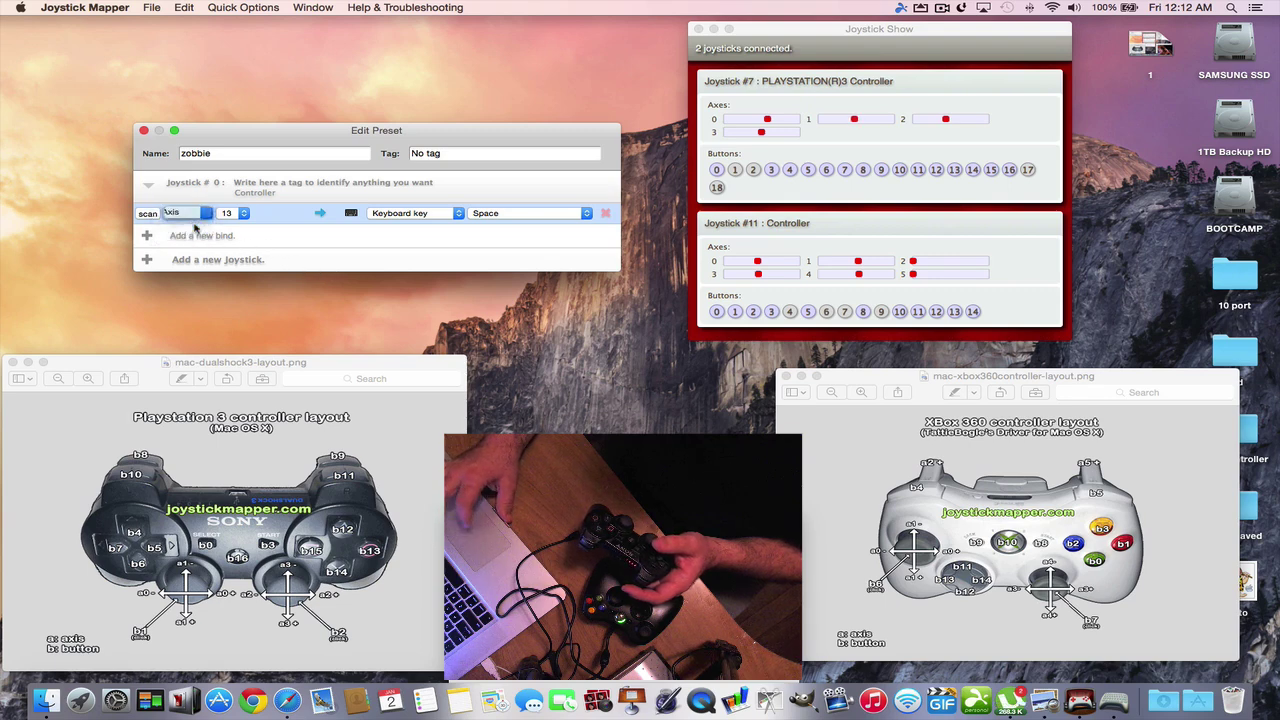
{"action": "left_click", "coordinate": [240, 215]}
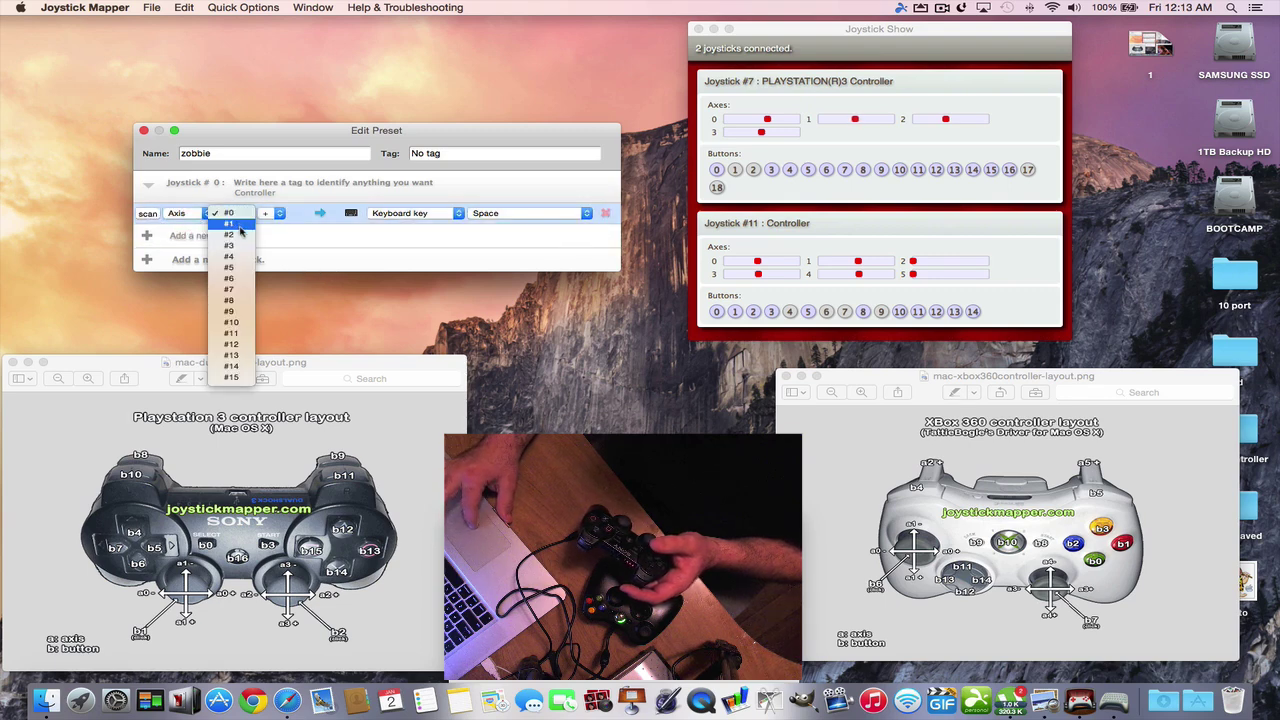
{"action": "left_click", "coordinate": [245, 233]}
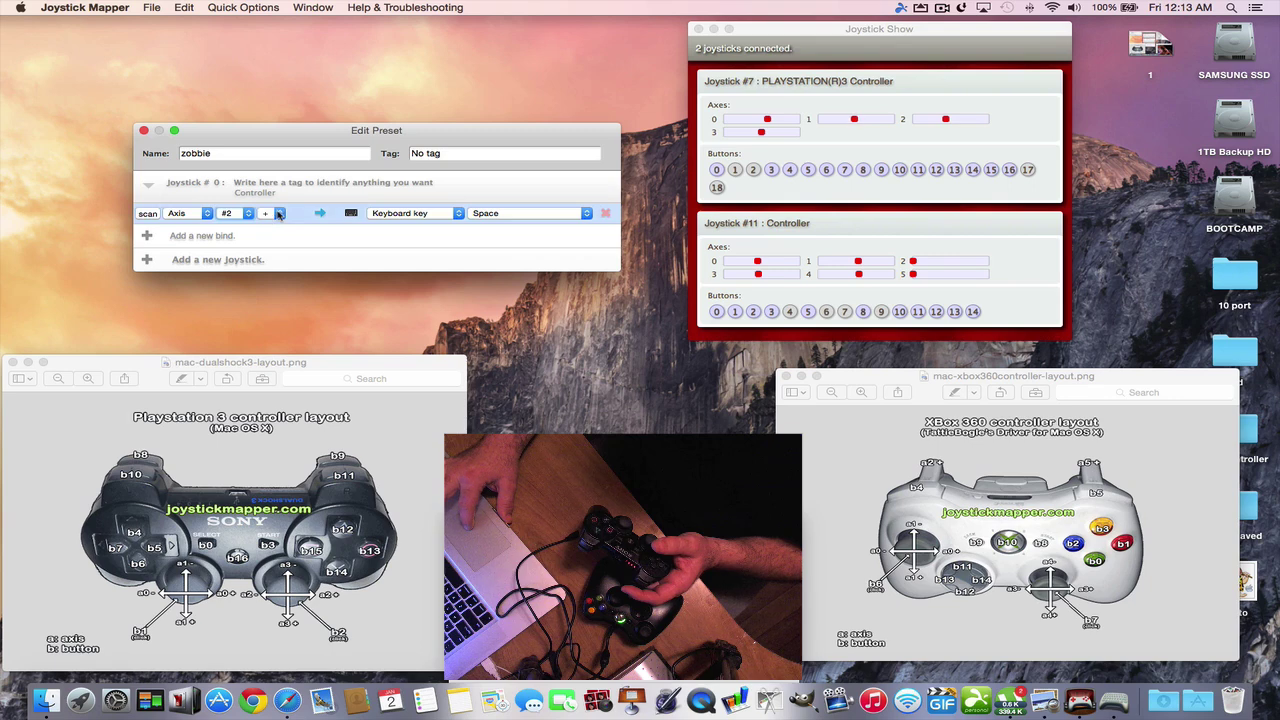
{"action": "left_click", "coordinate": [268, 214]}
{"action": "left_click", "coordinate": [268, 226]}
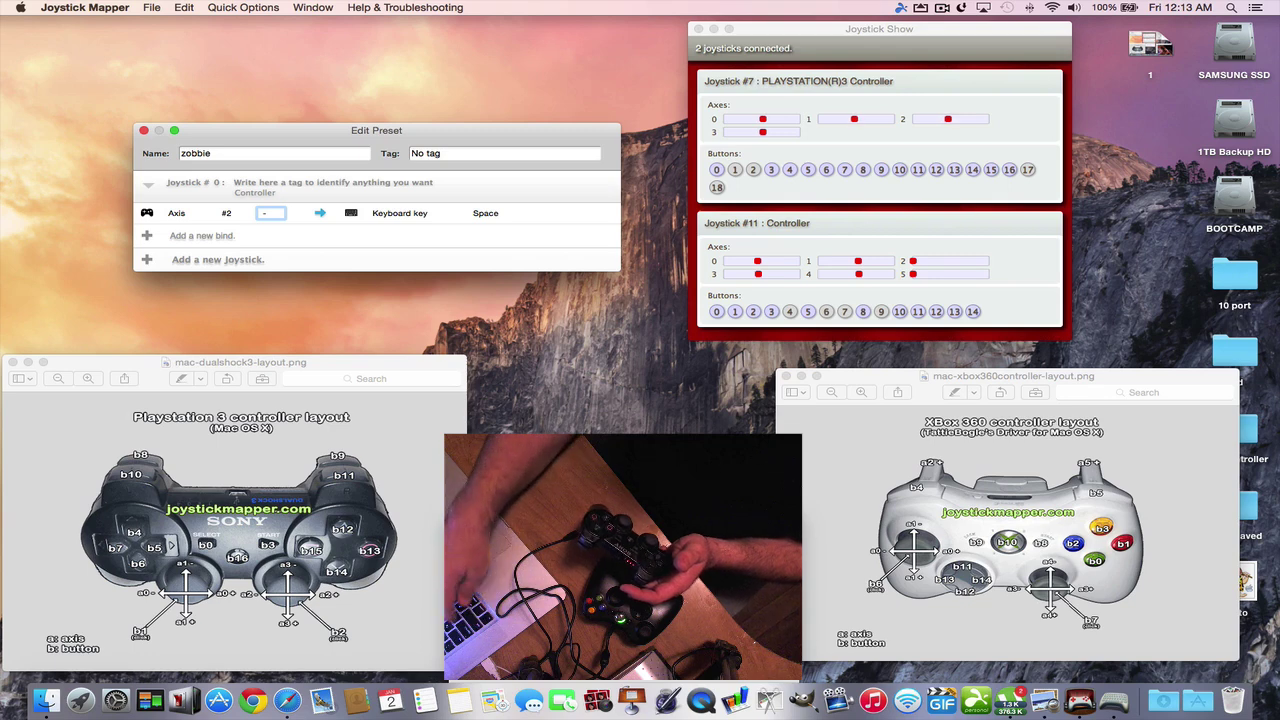
Step: Assign the letter key A as the keyboard output of the Axis #2 bind
{"action": "mouse_move", "coordinate": [432, 215]}
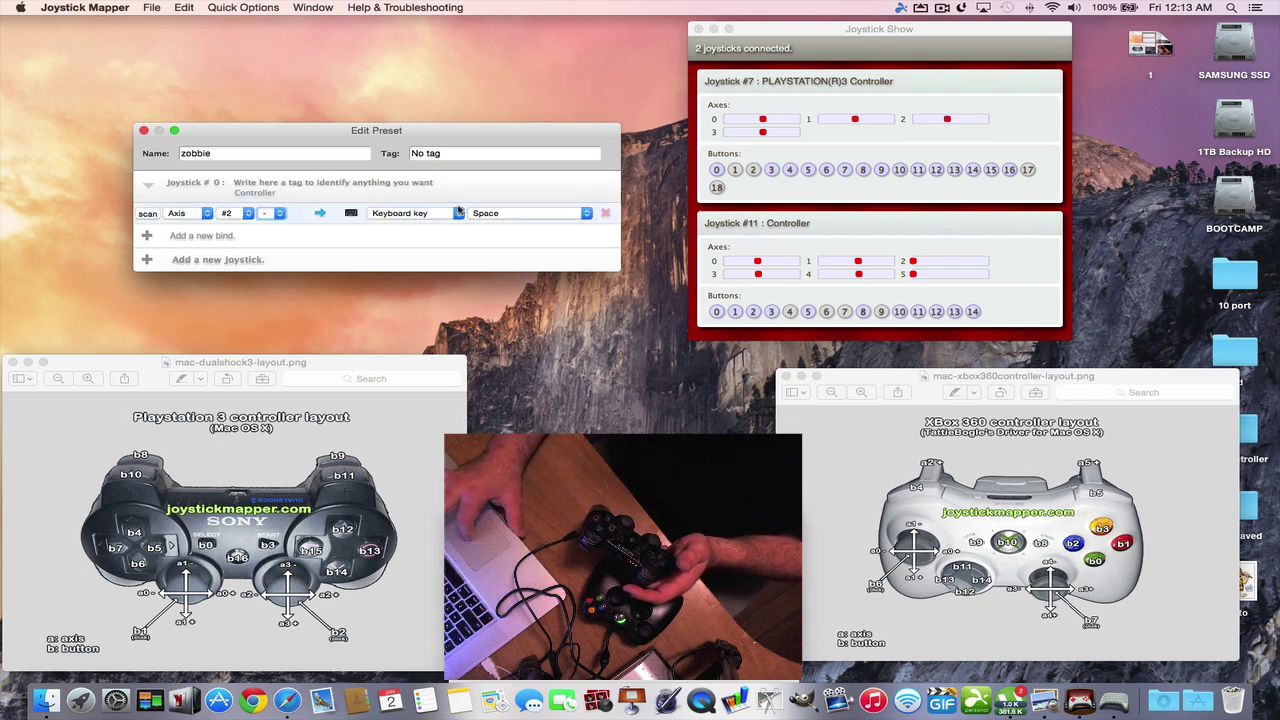
{"action": "left_click", "coordinate": [516, 215]}
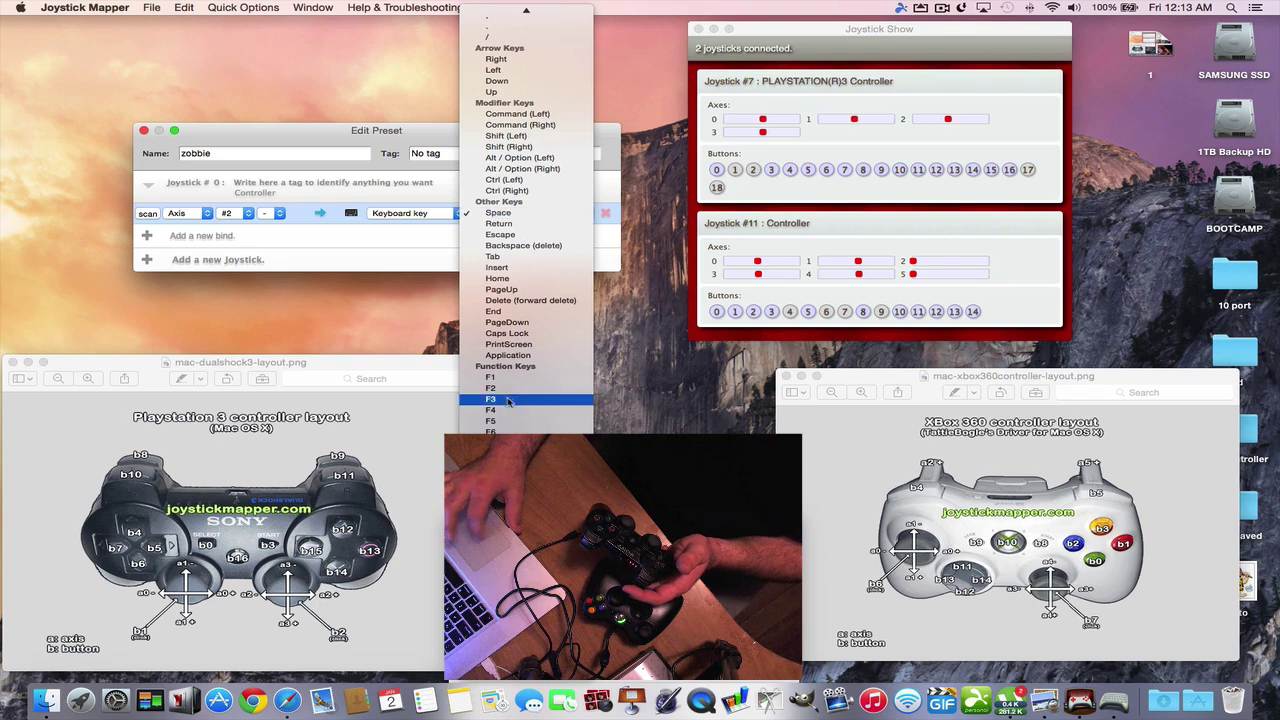
{"action": "scroll", "coordinate": [503, 402], "scroll_direction": "up", "scroll_amount": 10}
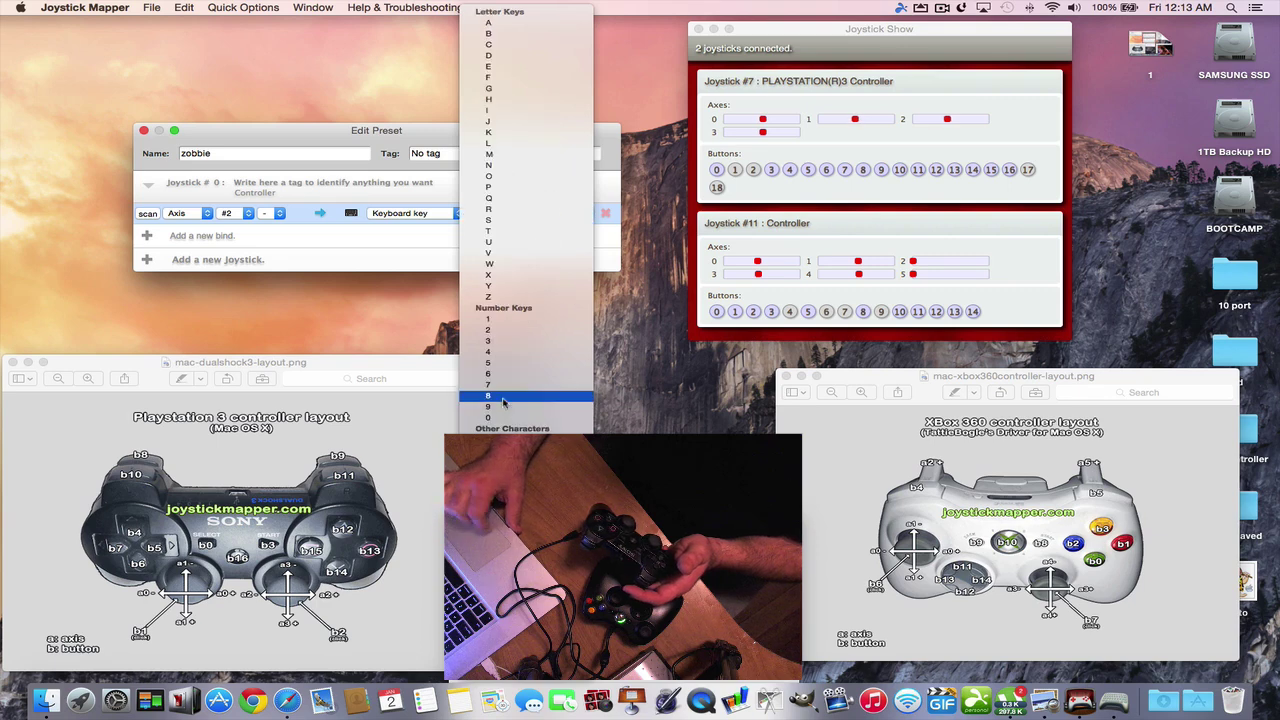
{"action": "left_click", "coordinate": [490, 23]}
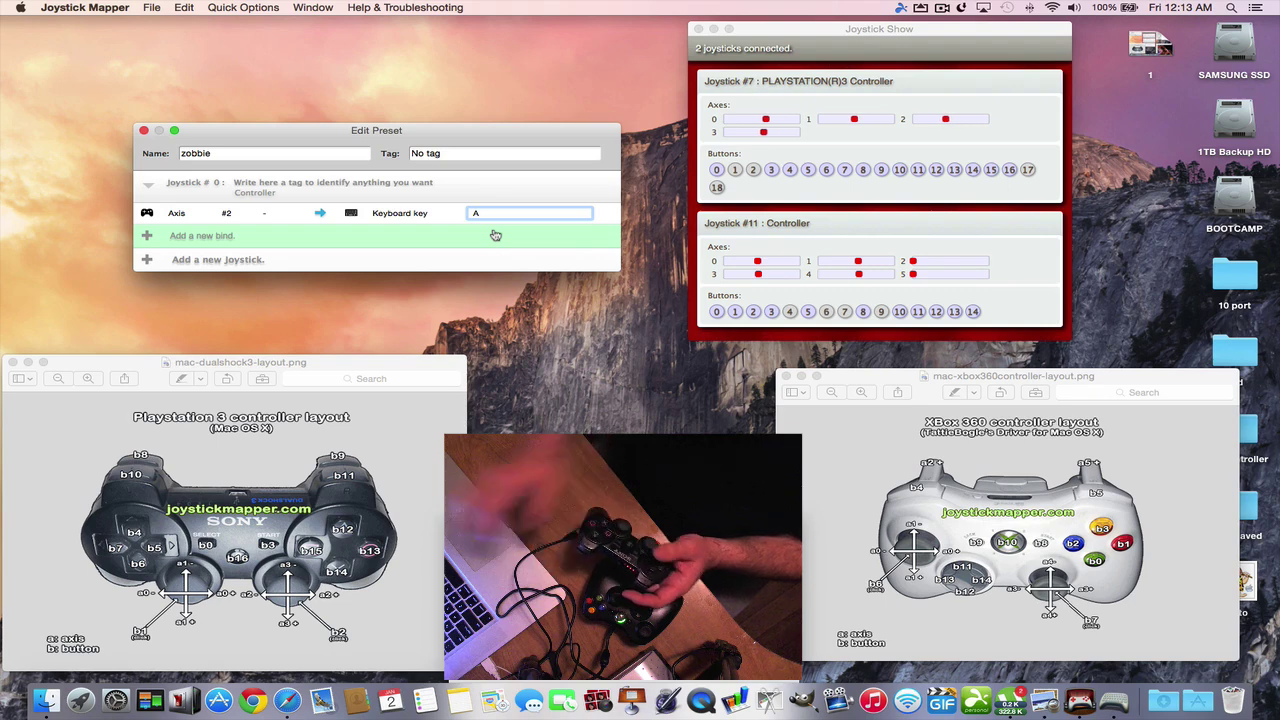
Step: Close the preset editor and activate the zobbie preset in the preset list
{"action": "mouse_move", "coordinate": [279, 211]}
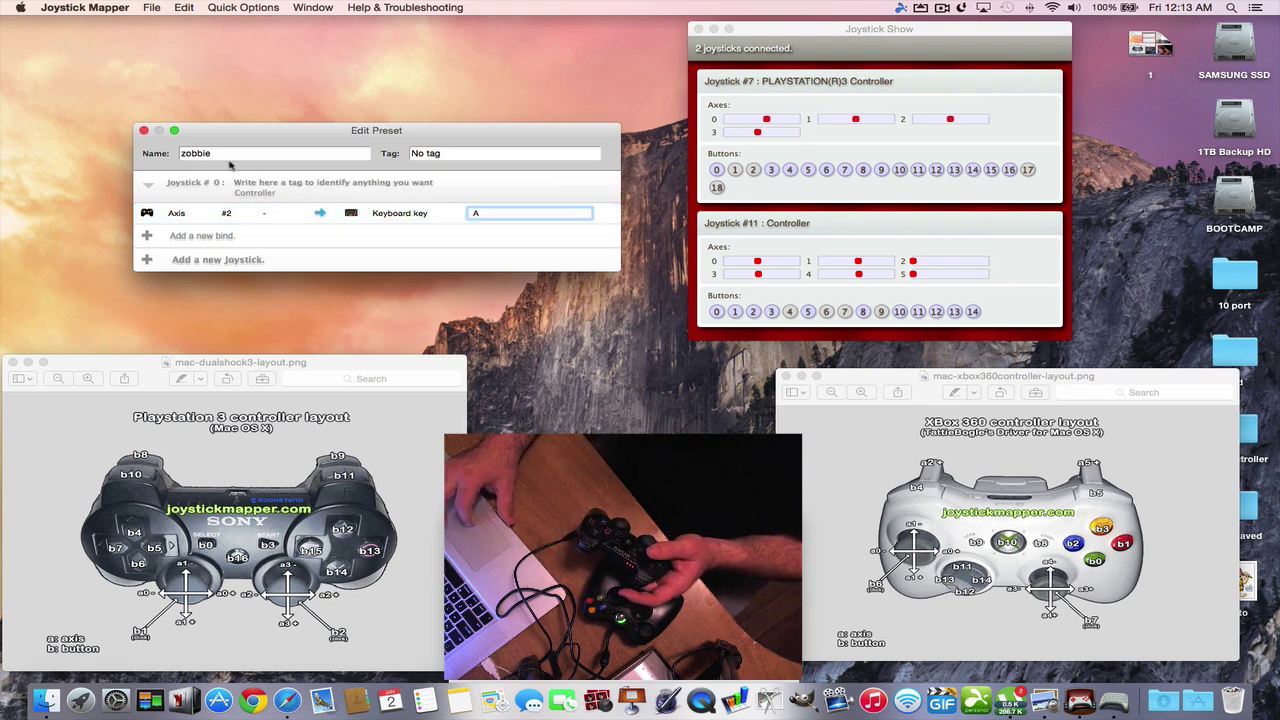
{"action": "left_click", "coordinate": [144, 131]}
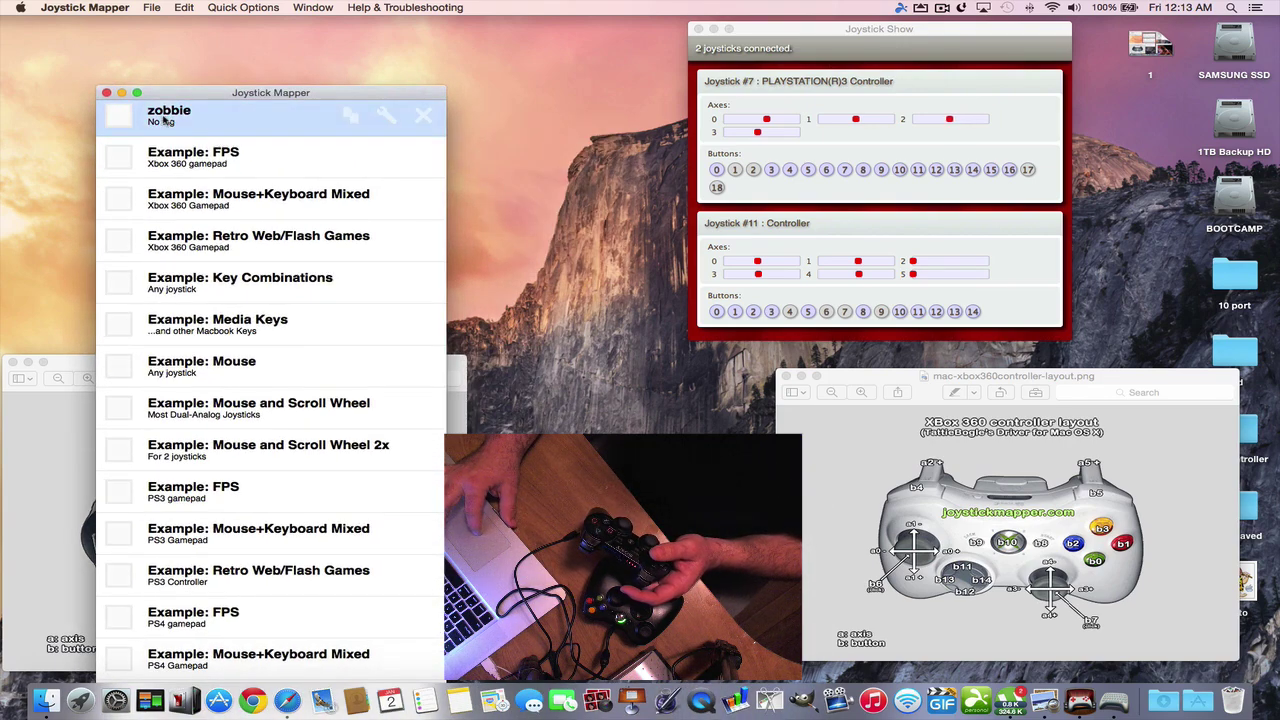
{"action": "left_click", "coordinate": [118, 115]}
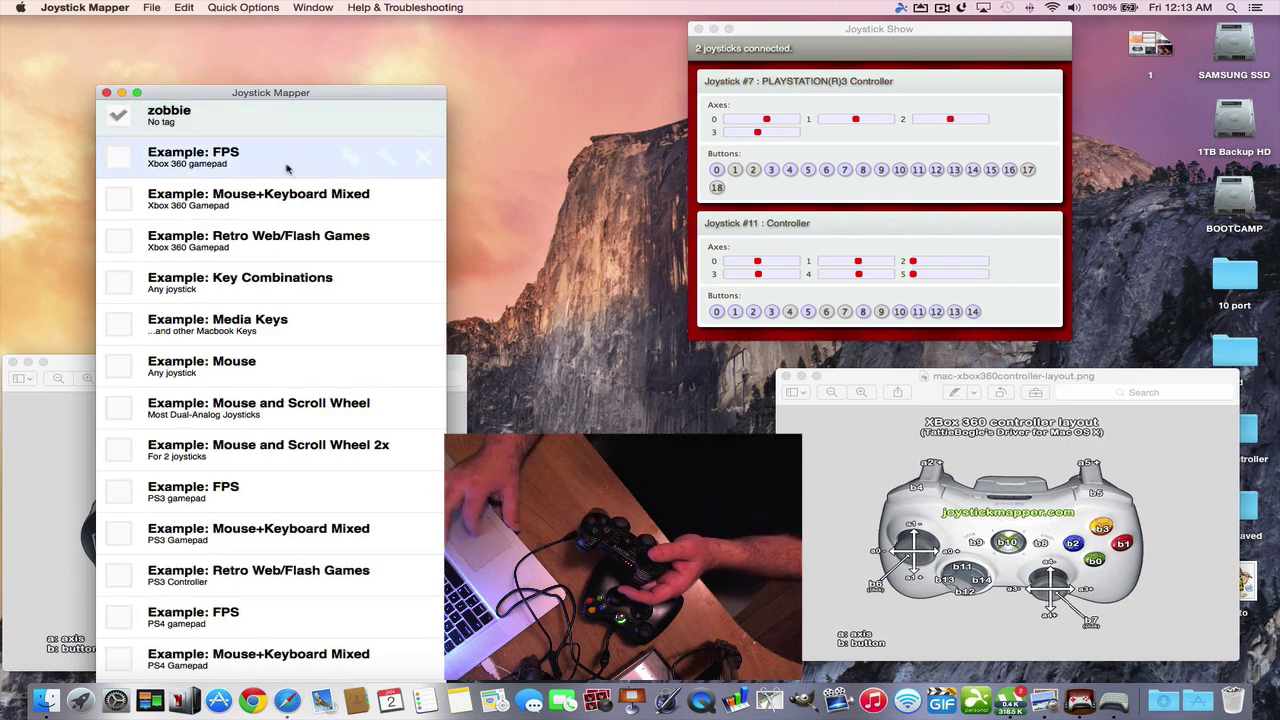
Step: Show the preset list in full height and deactivate the zobbie preset
{"action": "double_click", "coordinate": [214, 93]}
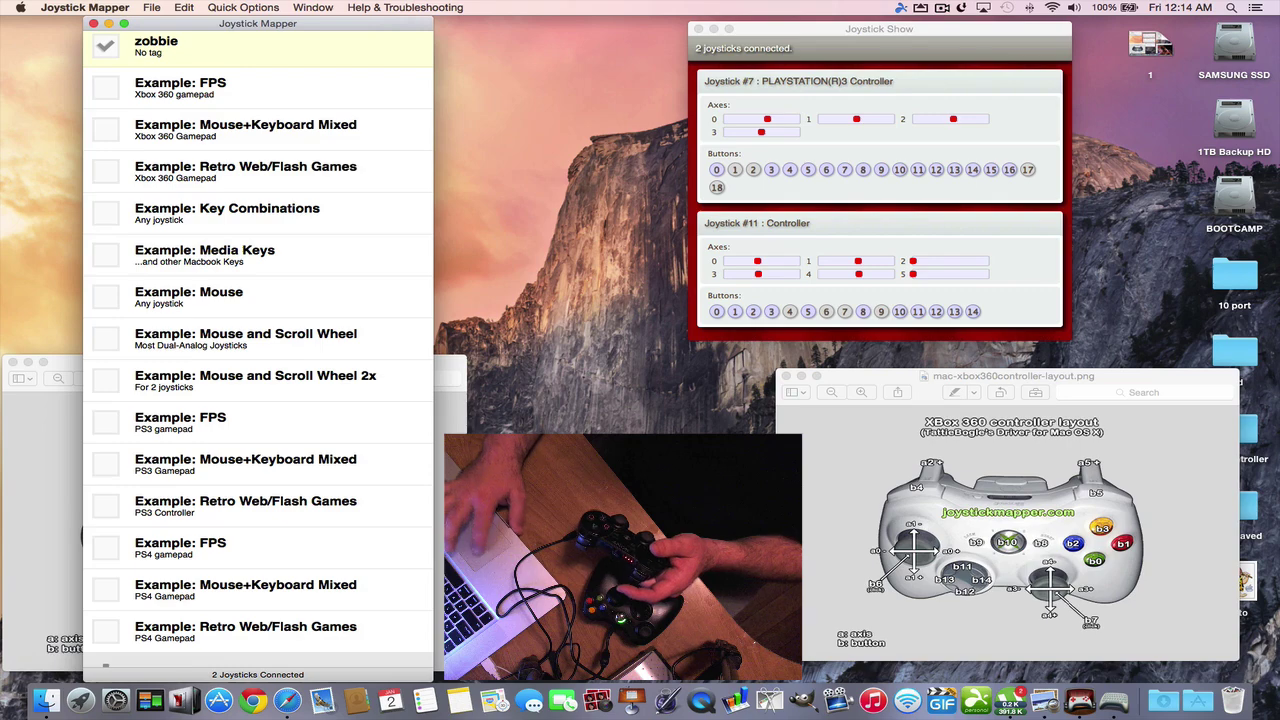
{"action": "left_click", "coordinate": [106, 38]}
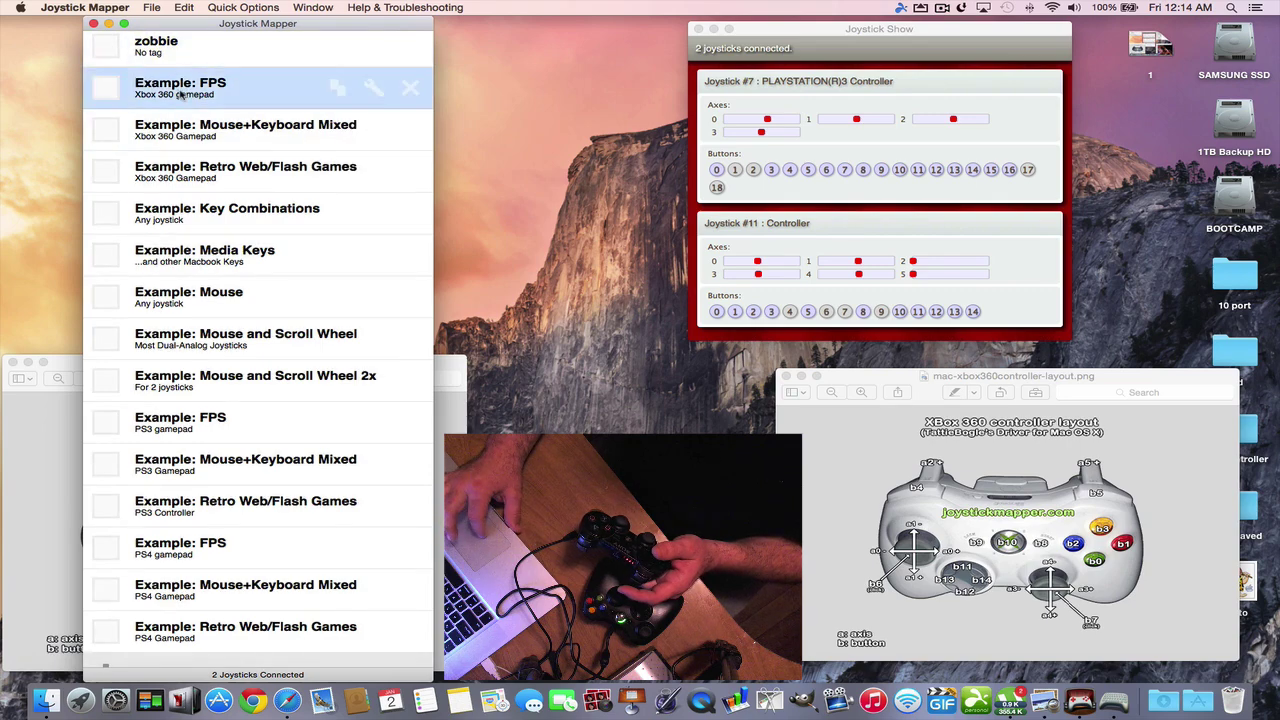
{"action": "left_click", "coordinate": [186, 10]}
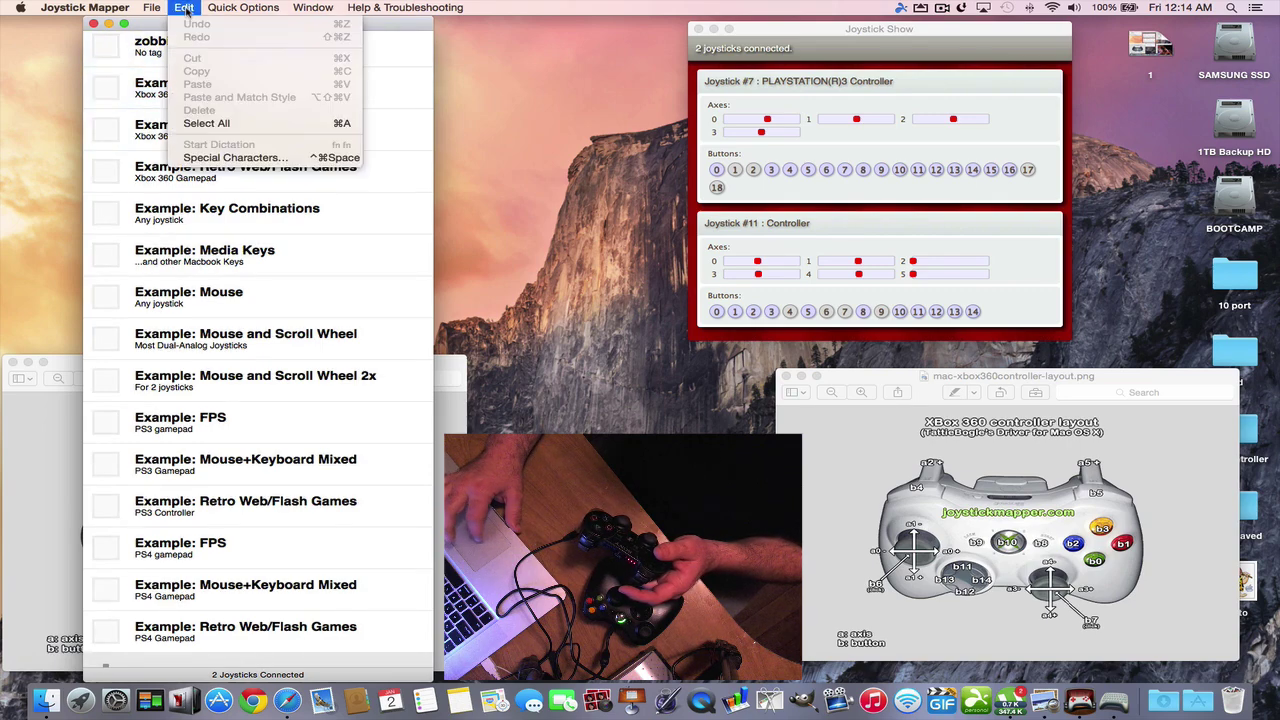
{"action": "mouse_move", "coordinate": [228, 8]}
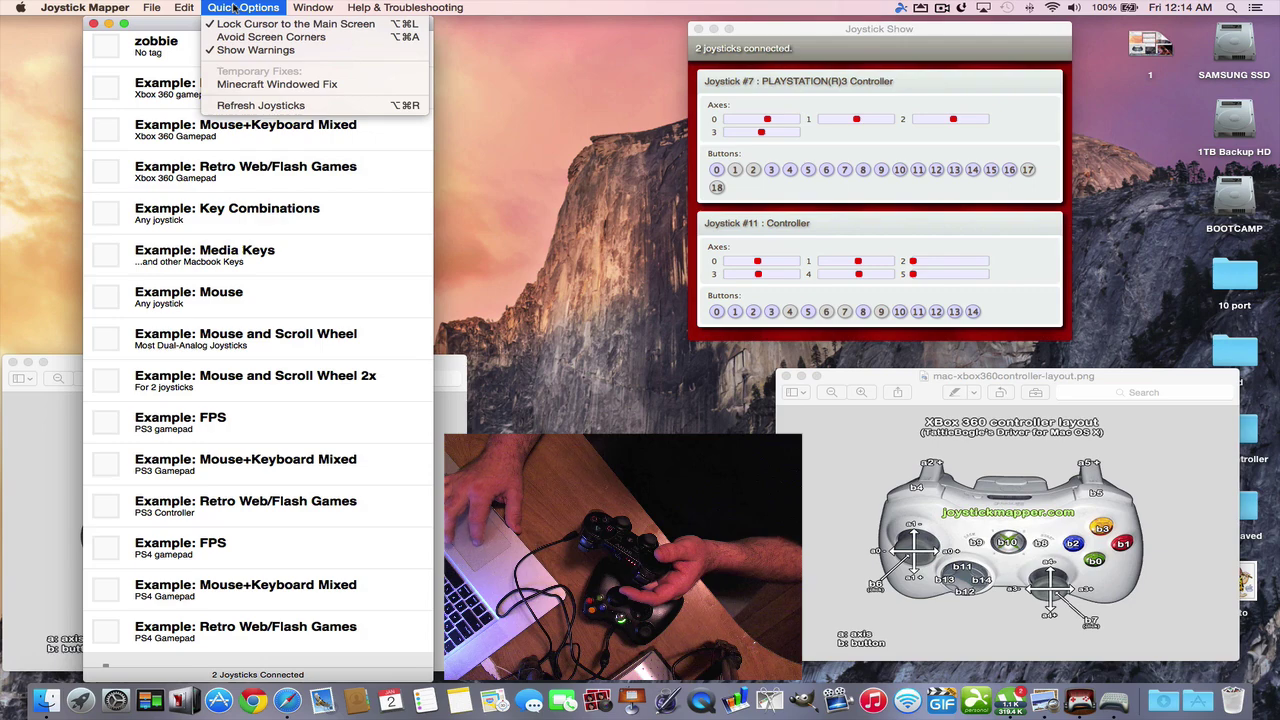
Step: Switch to Safari and open the User-made Presets forum from the Get New Presets page of the Joystick Mapper site
{"action": "key", "text": "ctrl+Up"}
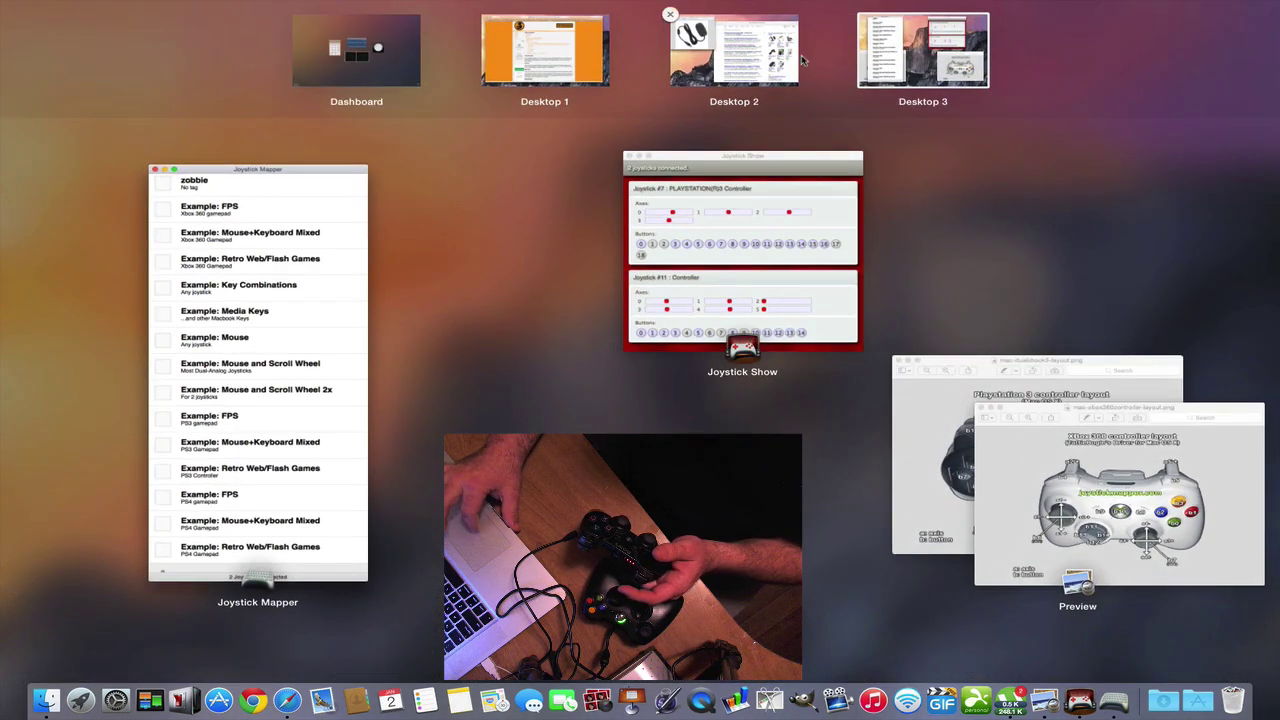
{"action": "left_click", "coordinate": [522, 80]}
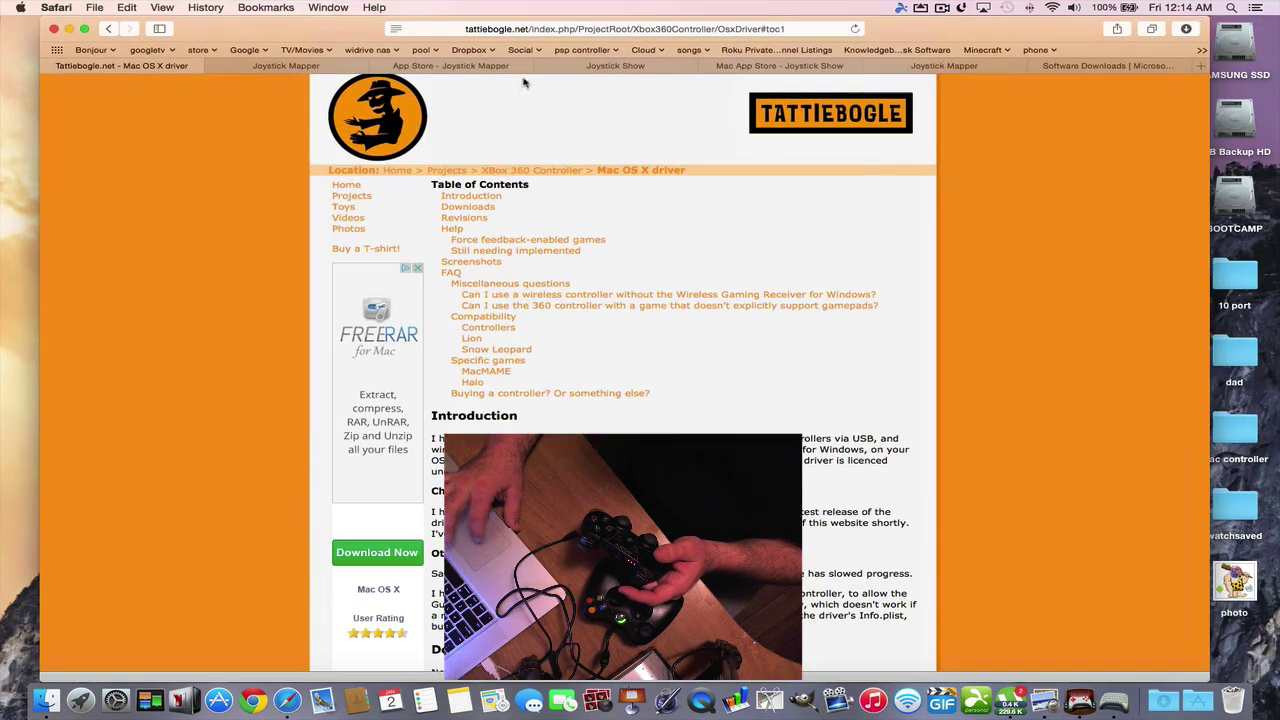
{"action": "left_click", "coordinate": [1068, 67]}
{"action": "left_click", "coordinate": [925, 67]}
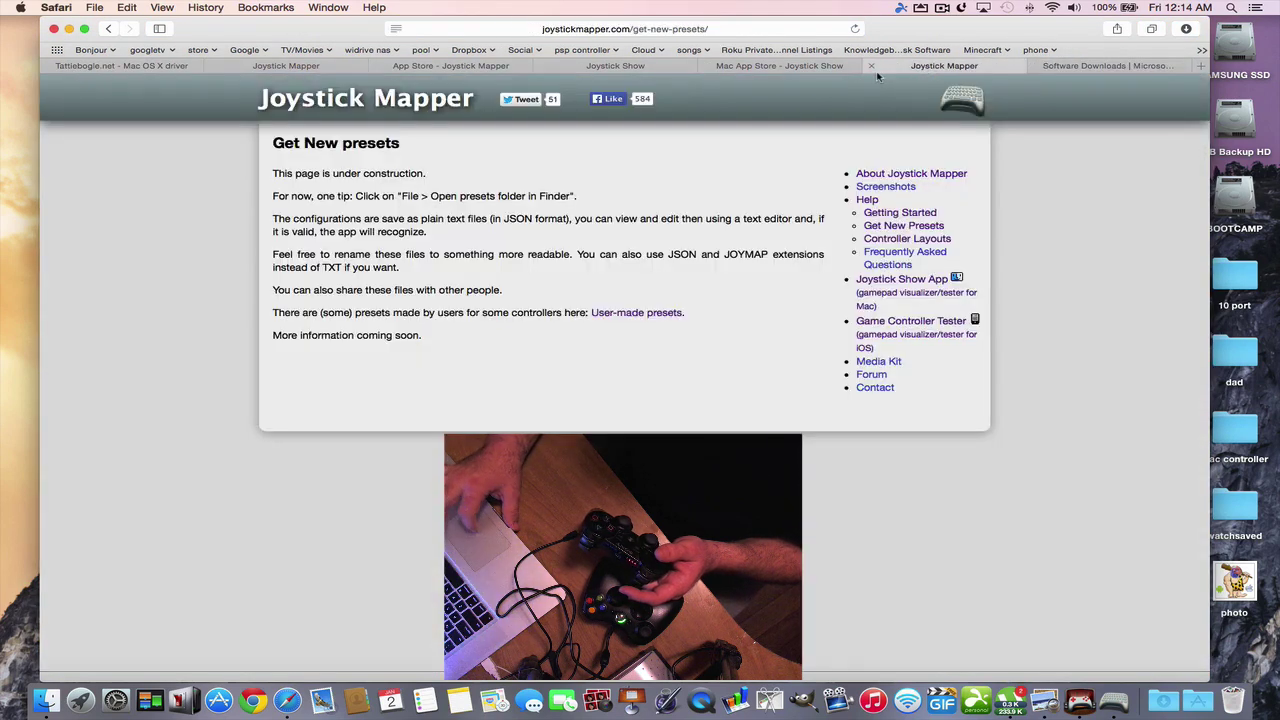
{"action": "left_click", "coordinate": [885, 228], "text": "super"}
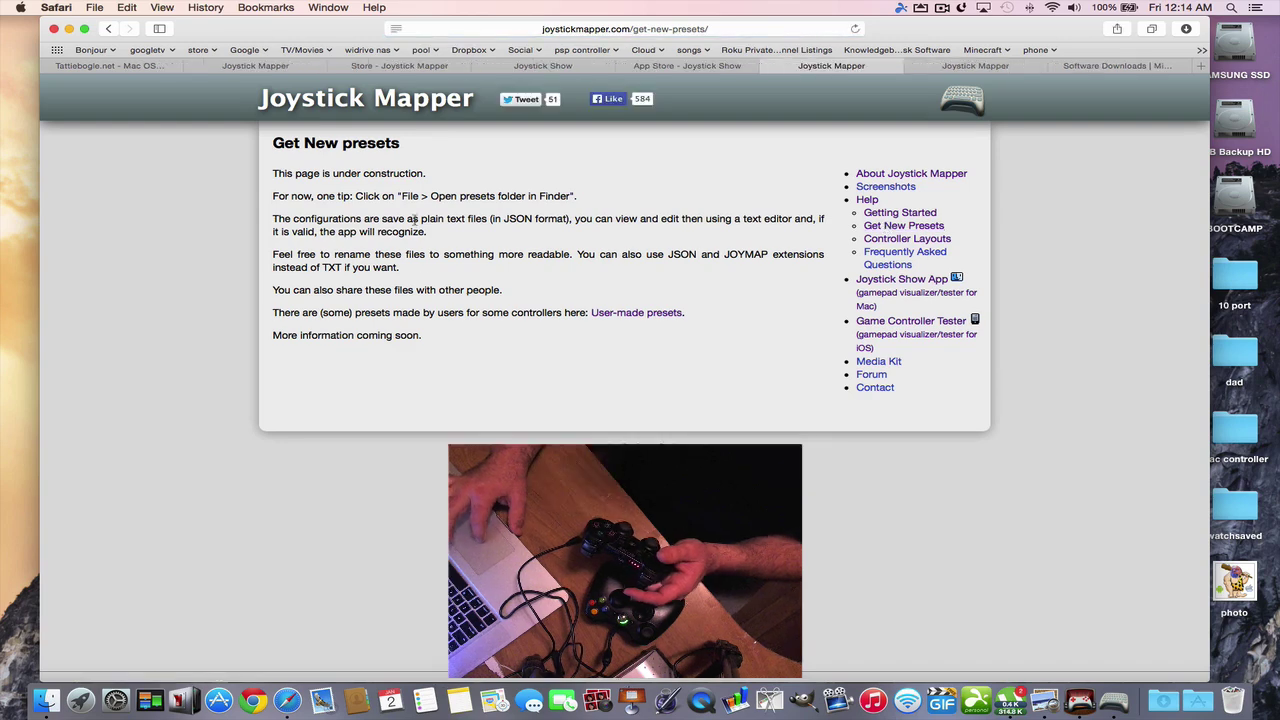
{"action": "left_click", "coordinate": [662, 314]}
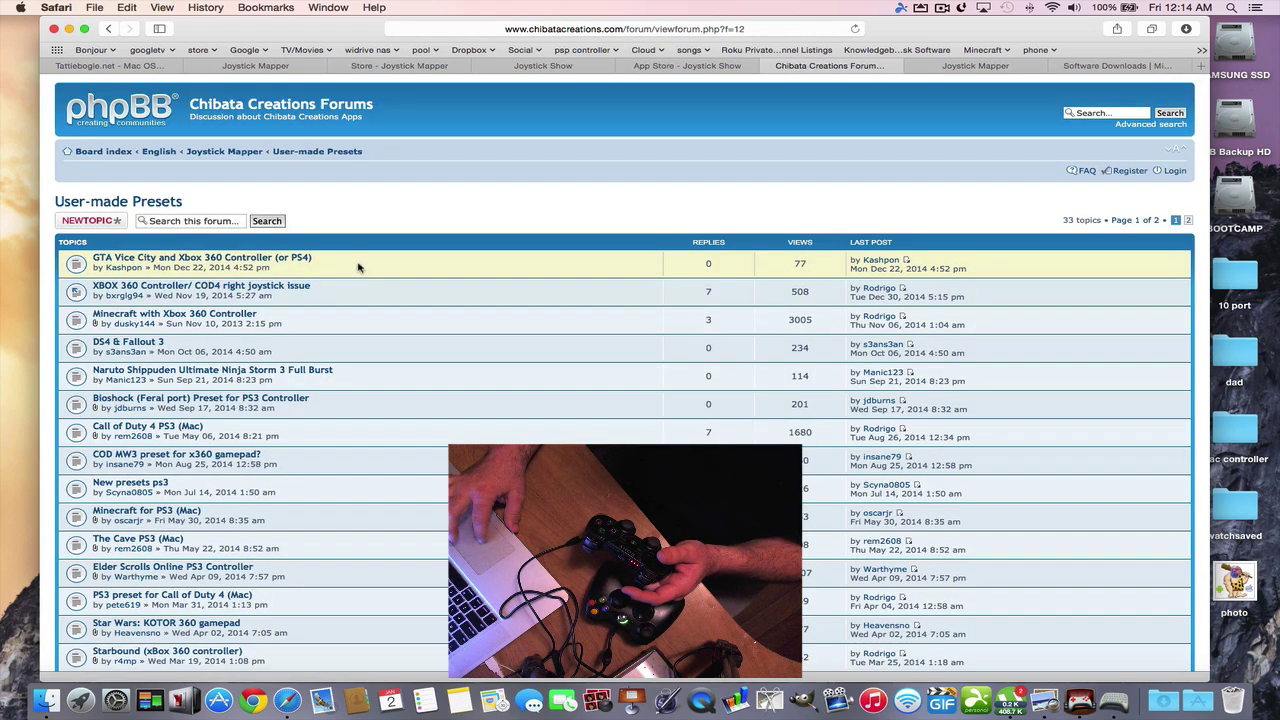
Step: Open the 20131110_11-44-18.txt attachment of the "Minecraft with Xbox 360 Controller" topic in TextEdit and save the file
{"action": "left_click", "coordinate": [152, 316]}
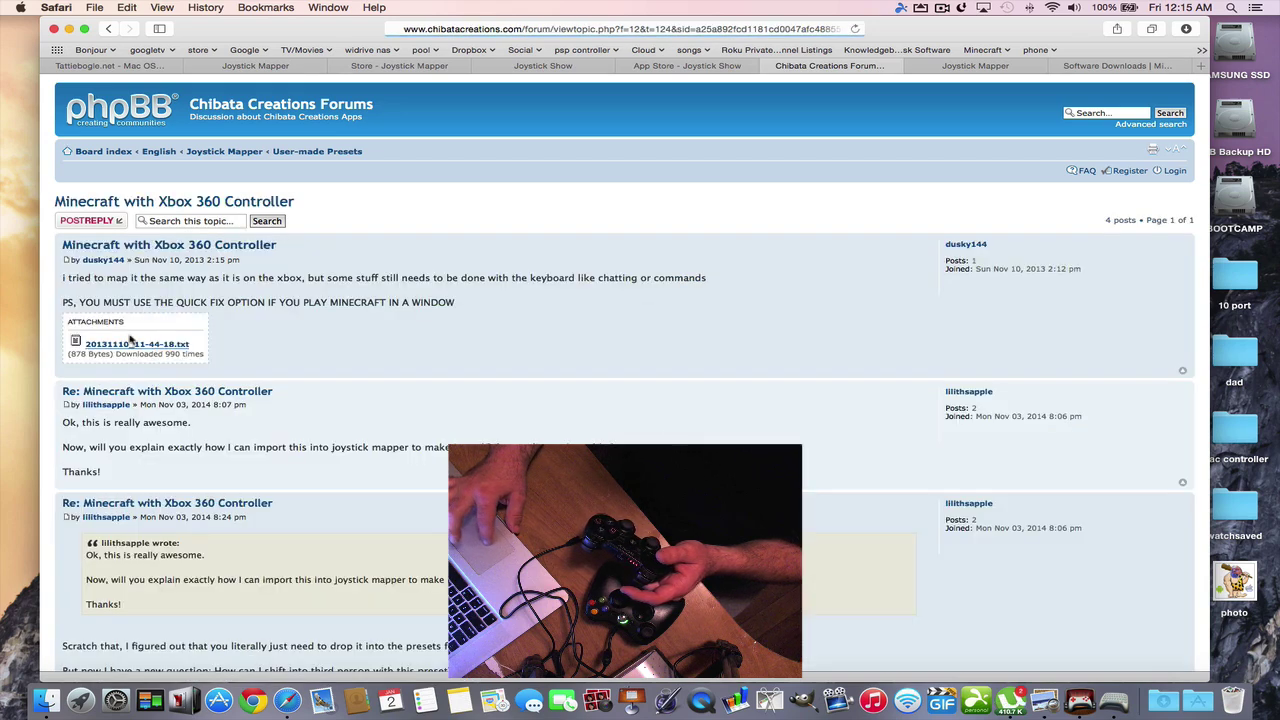
{"action": "left_click", "coordinate": [125, 345]}
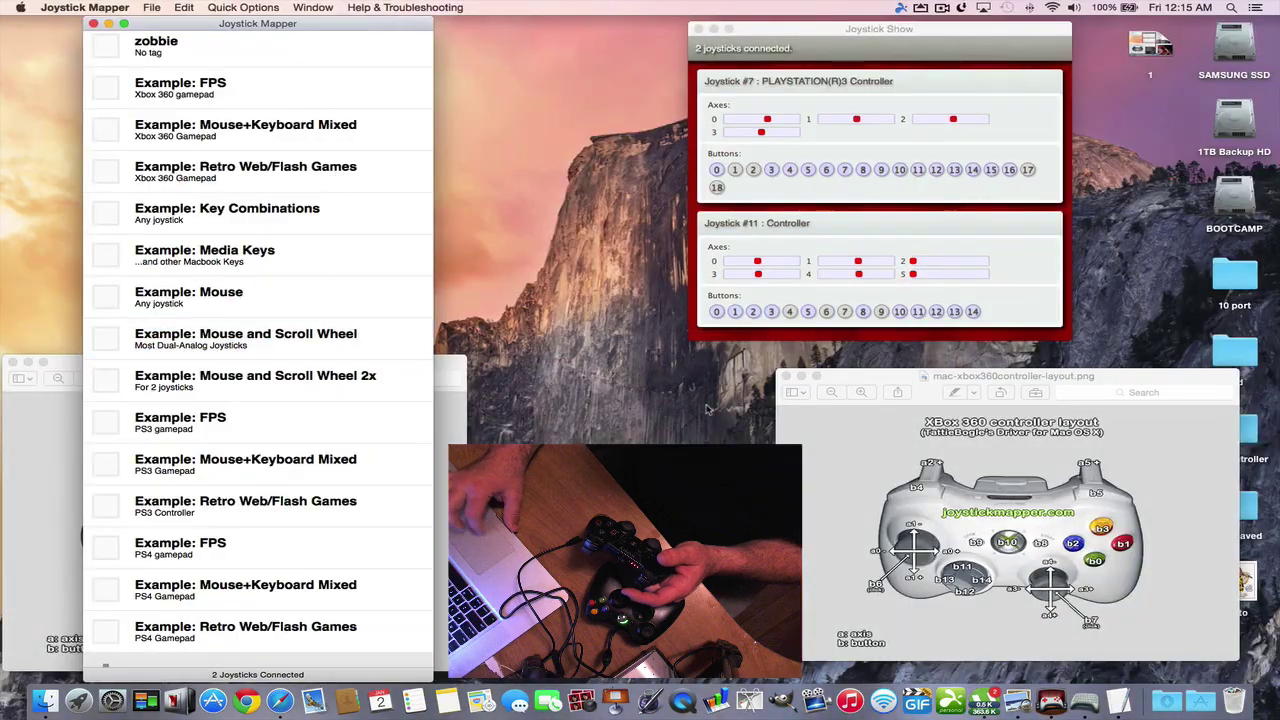
{"action": "key", "text": "ctrl+Up"}
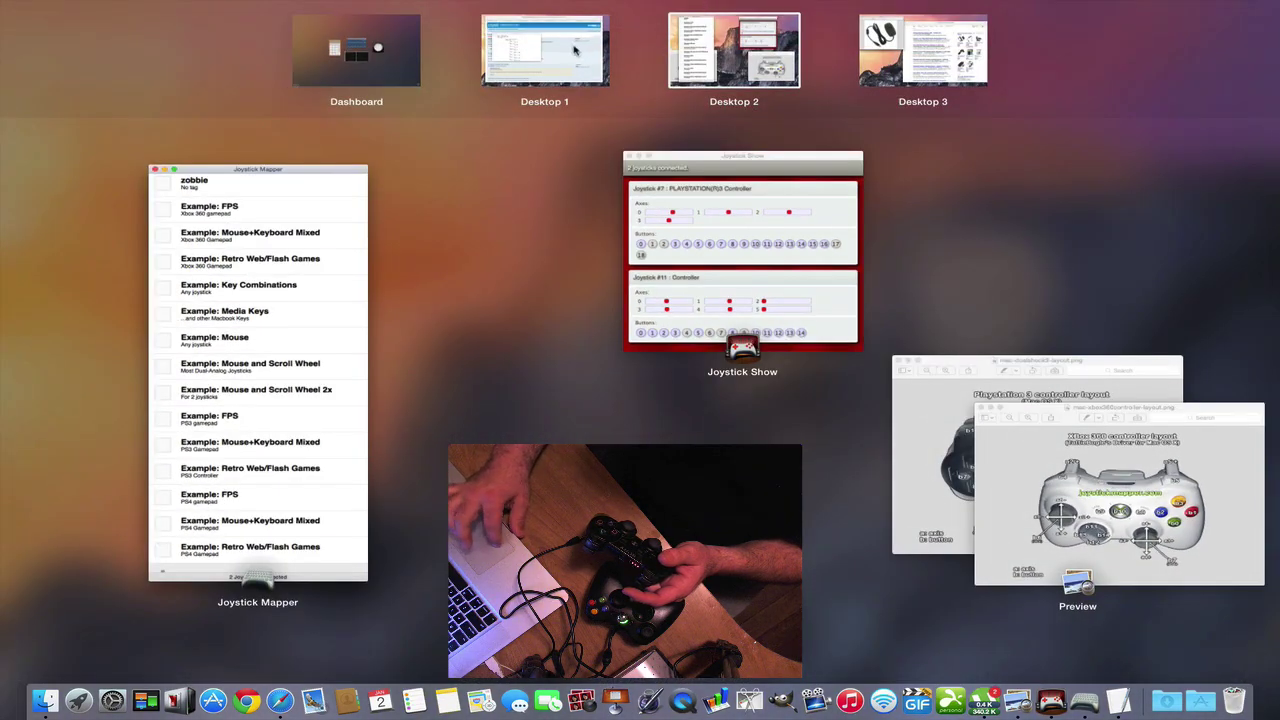
{"action": "left_click", "coordinate": [575, 50]}
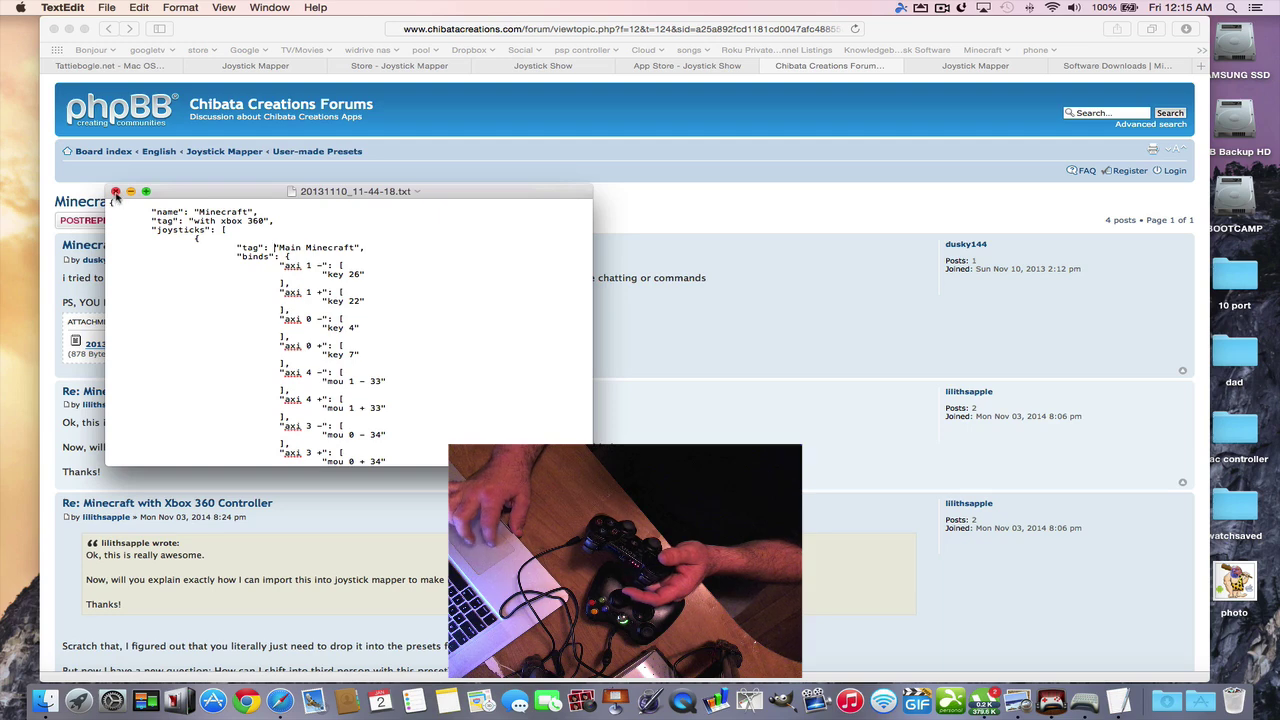
{"action": "left_click", "coordinate": [105, 8]}
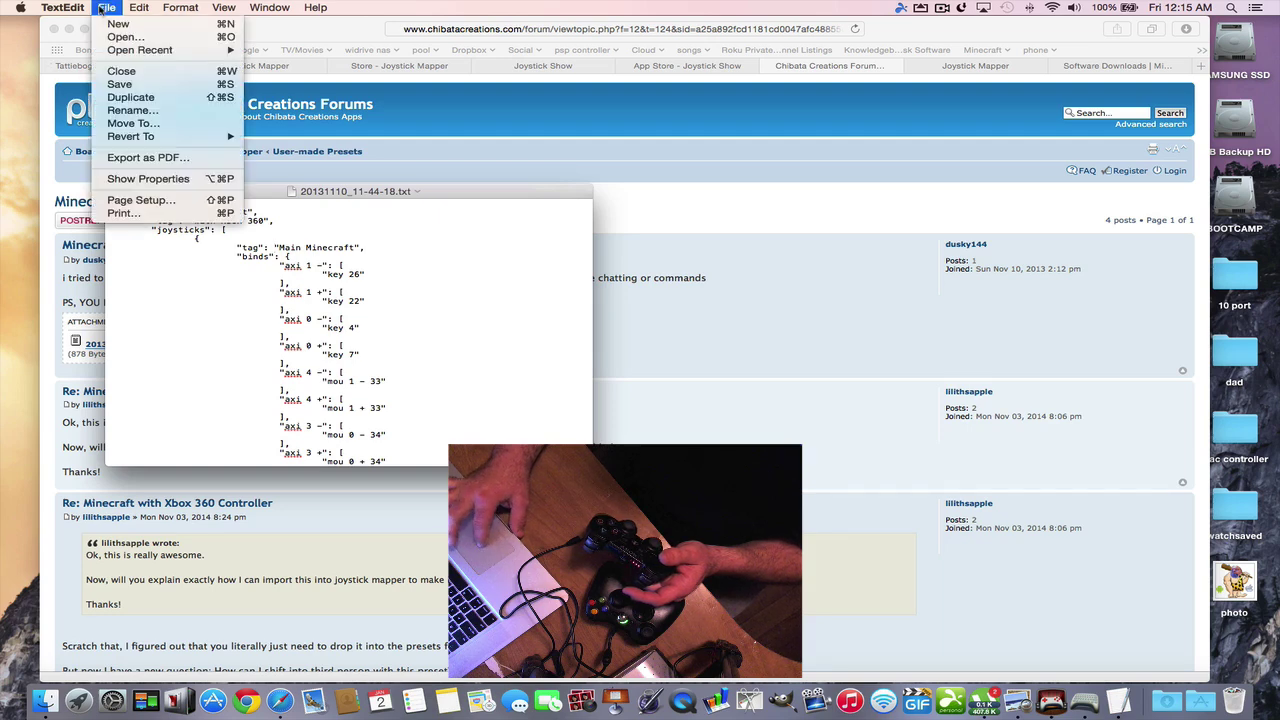
{"action": "left_click", "coordinate": [122, 84]}
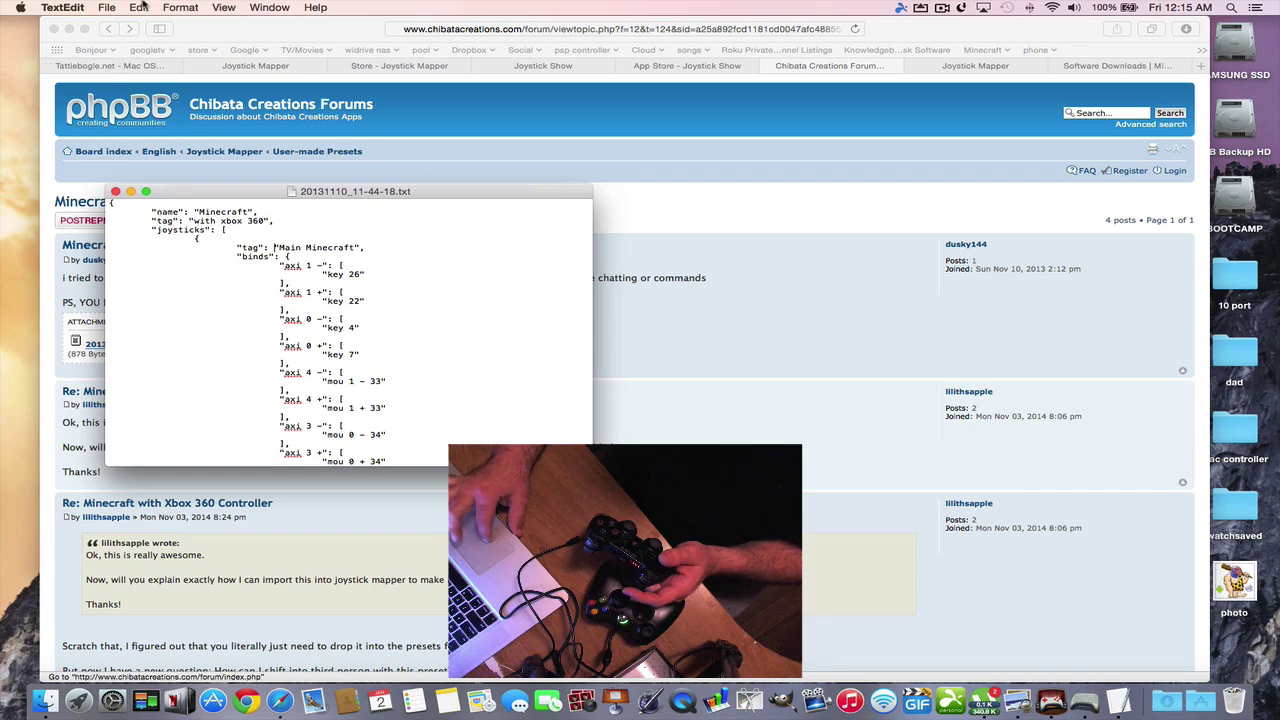
Step: Switch back to Joystick Mapper, show its presets folder in Finder and open that folder
{"action": "key", "text": "ctrl+Up"}
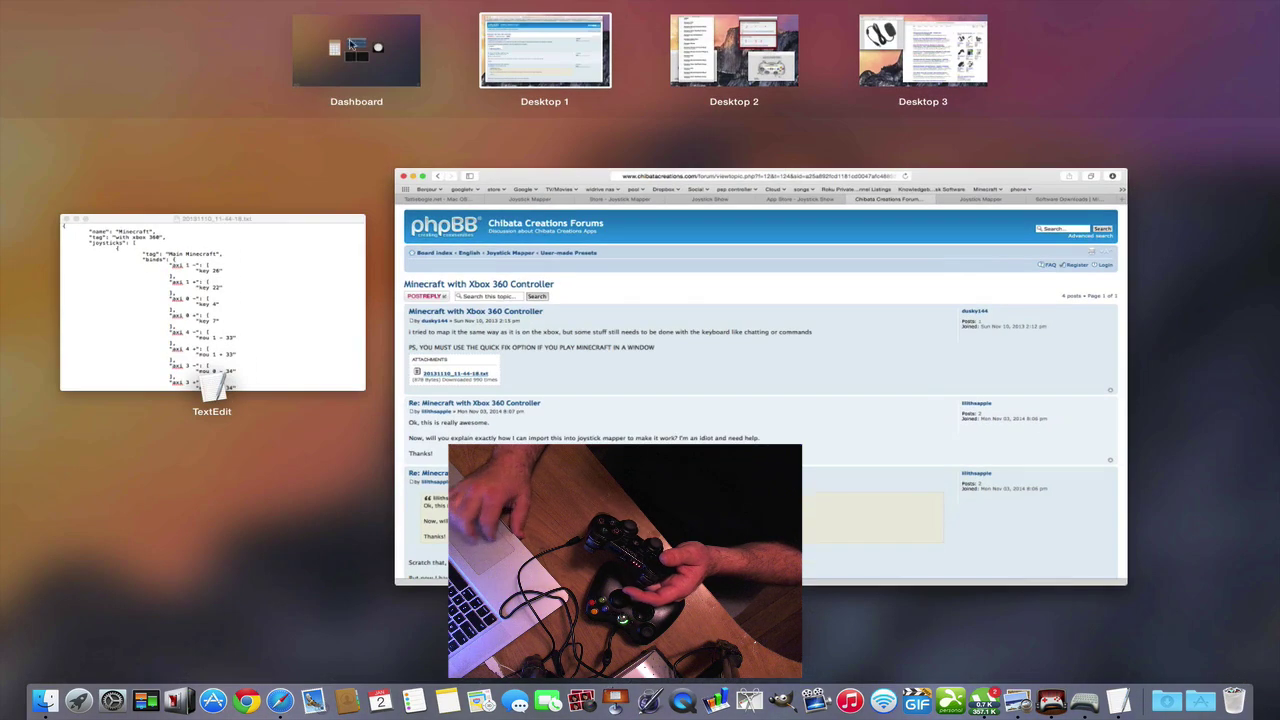
{"action": "left_click", "coordinate": [752, 75]}
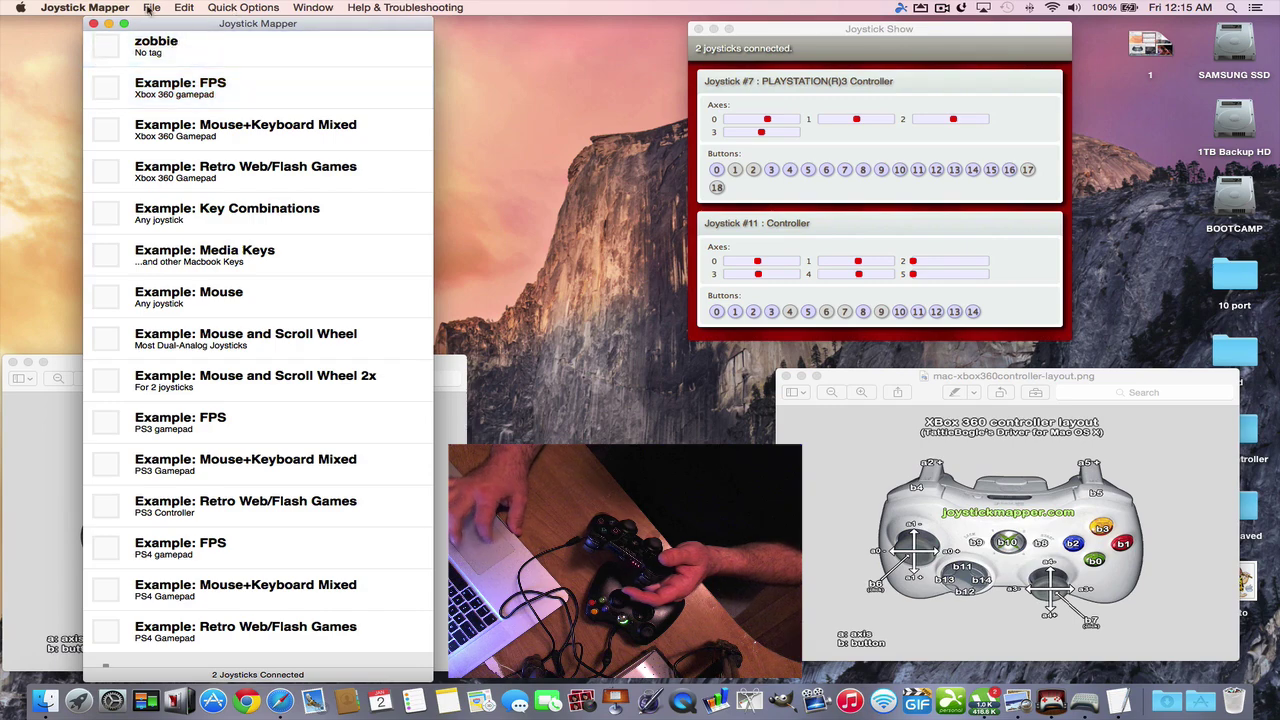
{"action": "left_click", "coordinate": [184, 8]}
{"action": "mouse_move", "coordinate": [155, 10]}
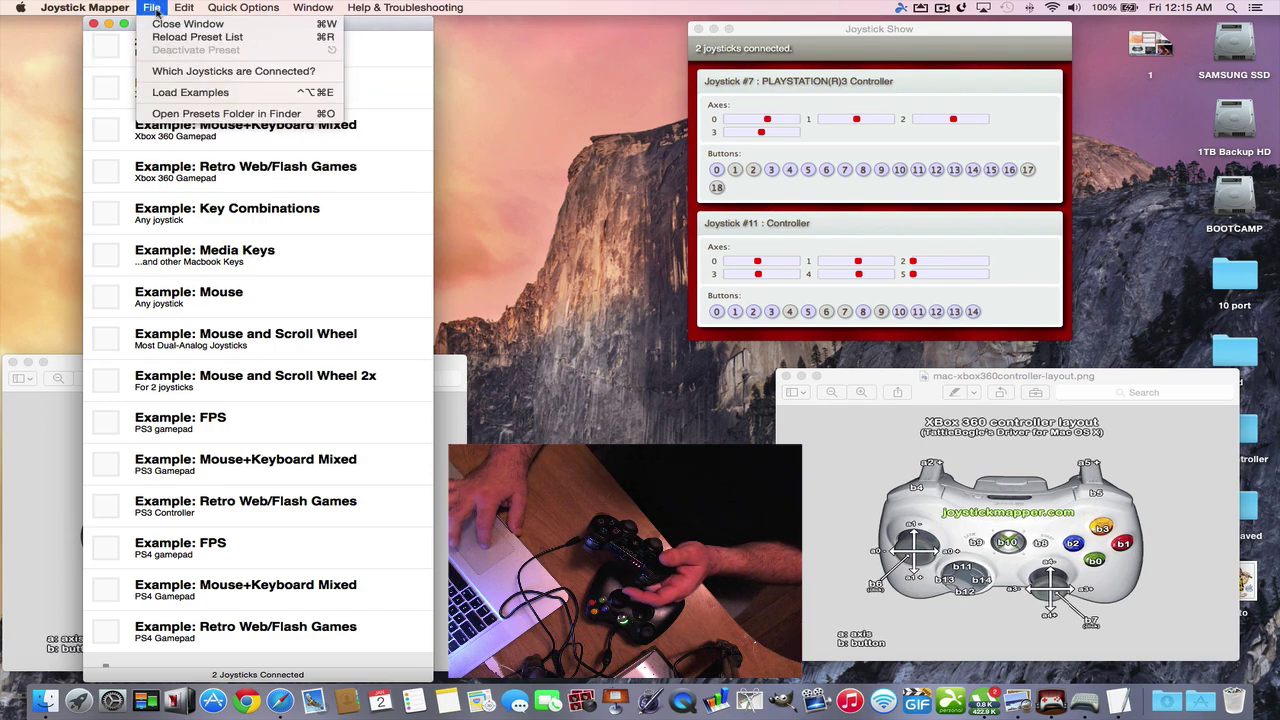
{"action": "left_click", "coordinate": [208, 114]}
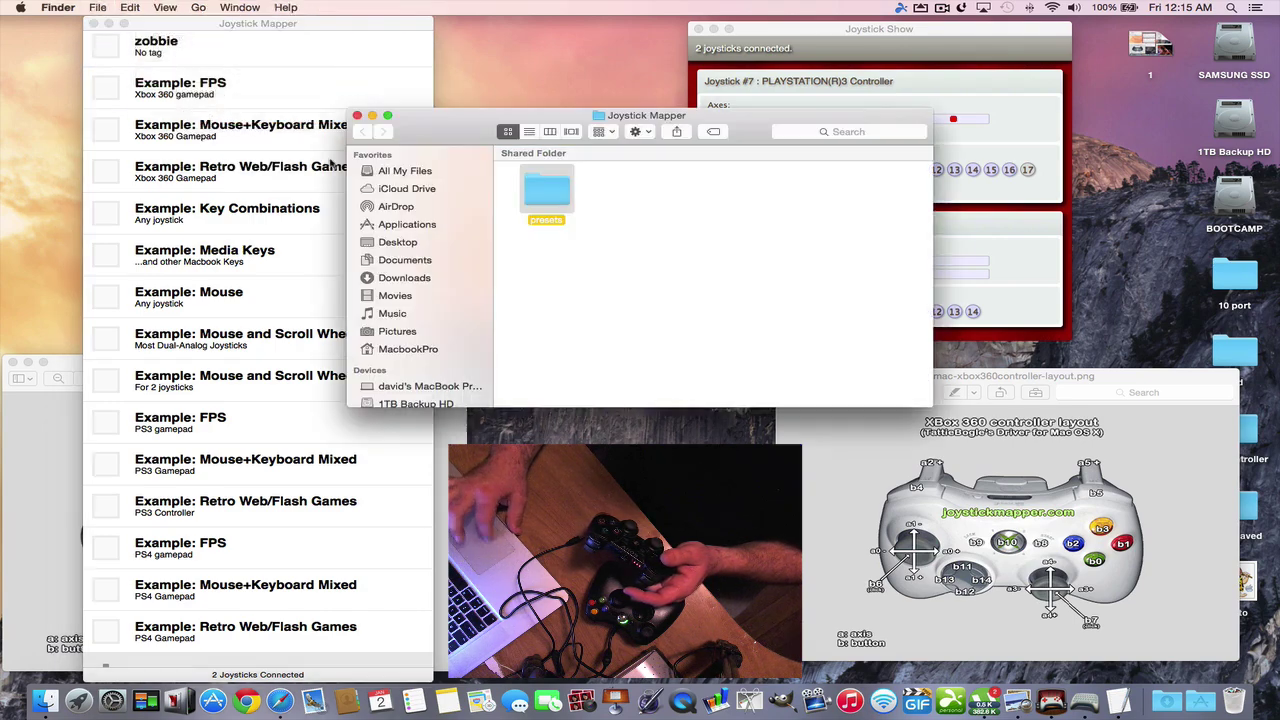
{"action": "double_click", "coordinate": [545, 192]}
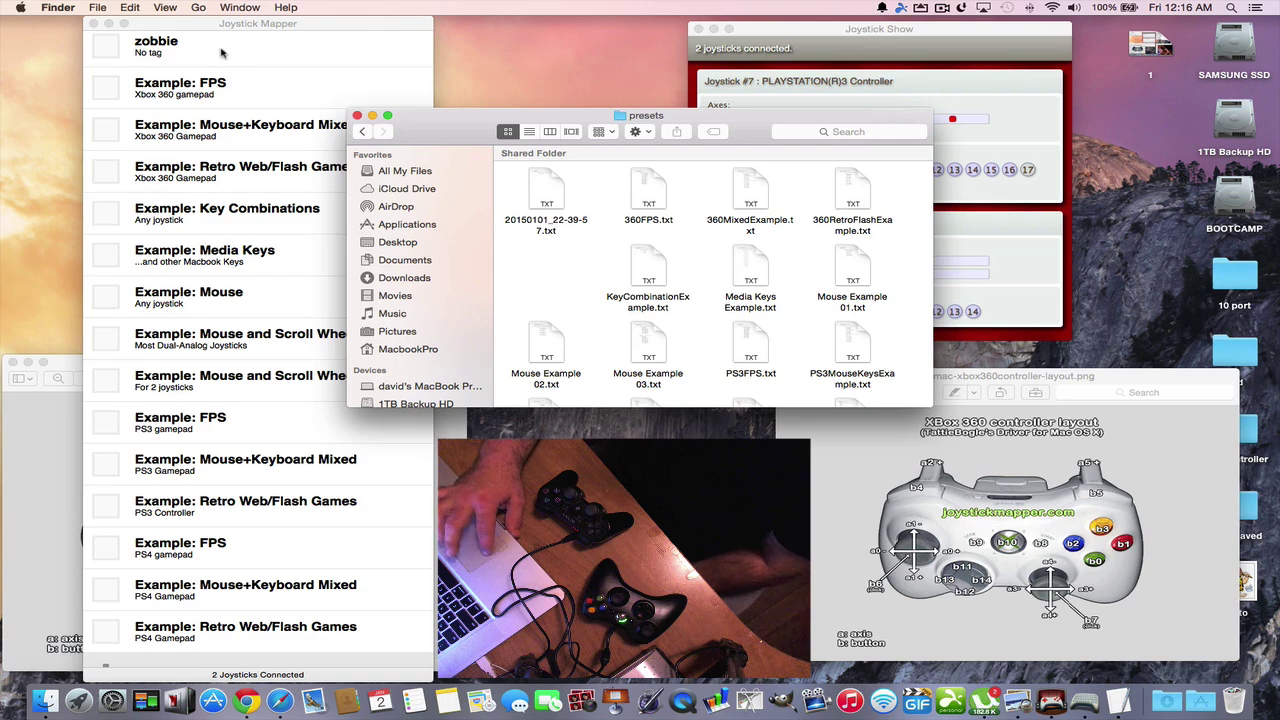
Step: Activate the zobbie preset in the Joystick Mapper list and open it for editing
{"action": "left_click", "coordinate": [158, 48]}
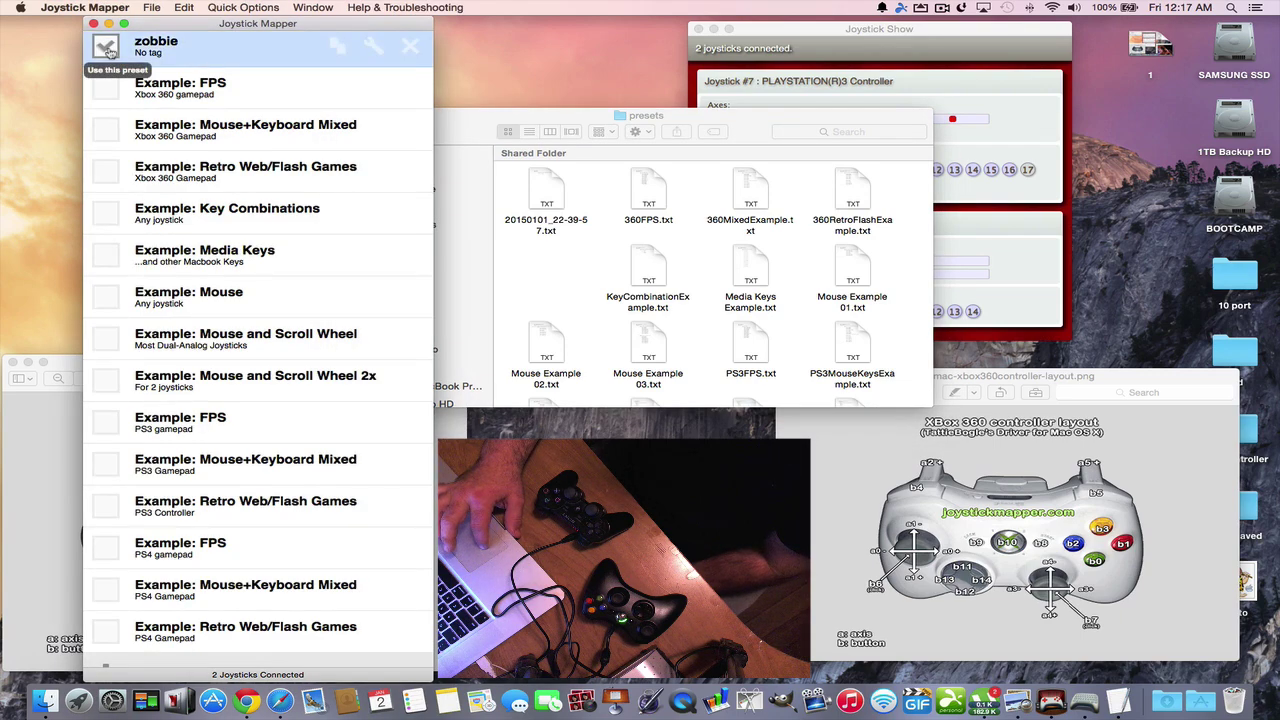
{"action": "left_click", "coordinate": [107, 49]}
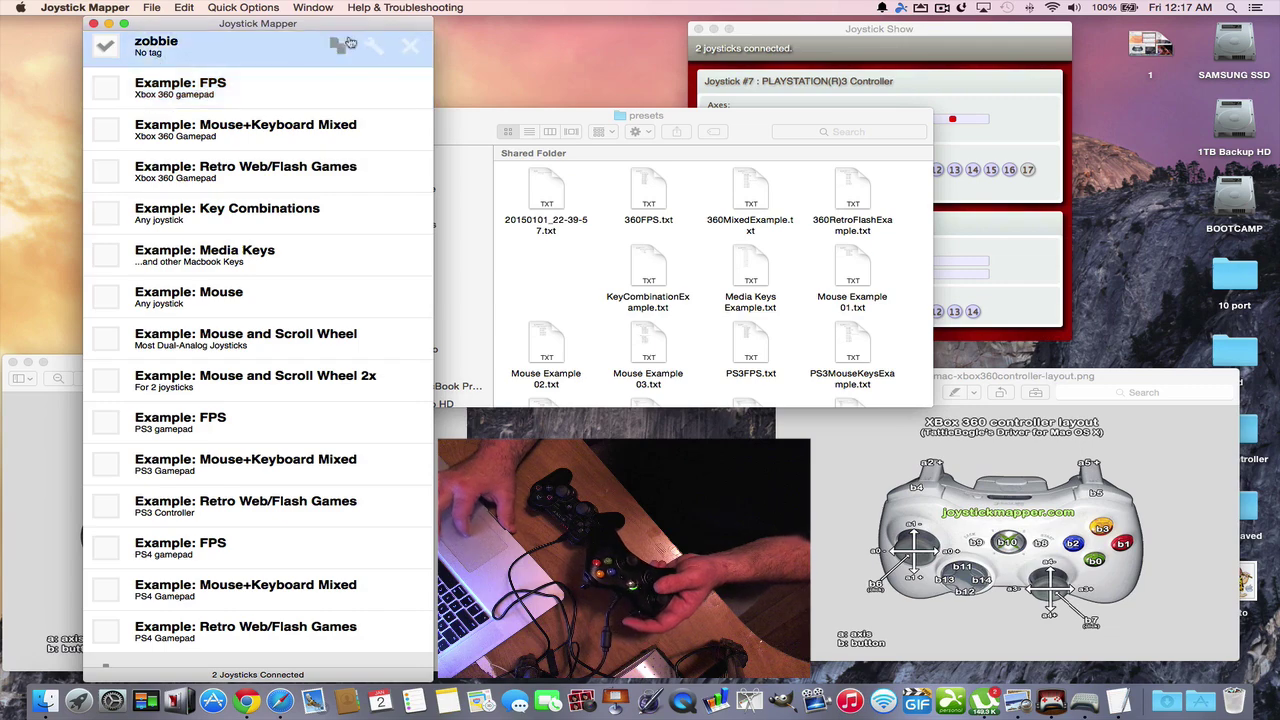
{"action": "left_click", "coordinate": [338, 44]}
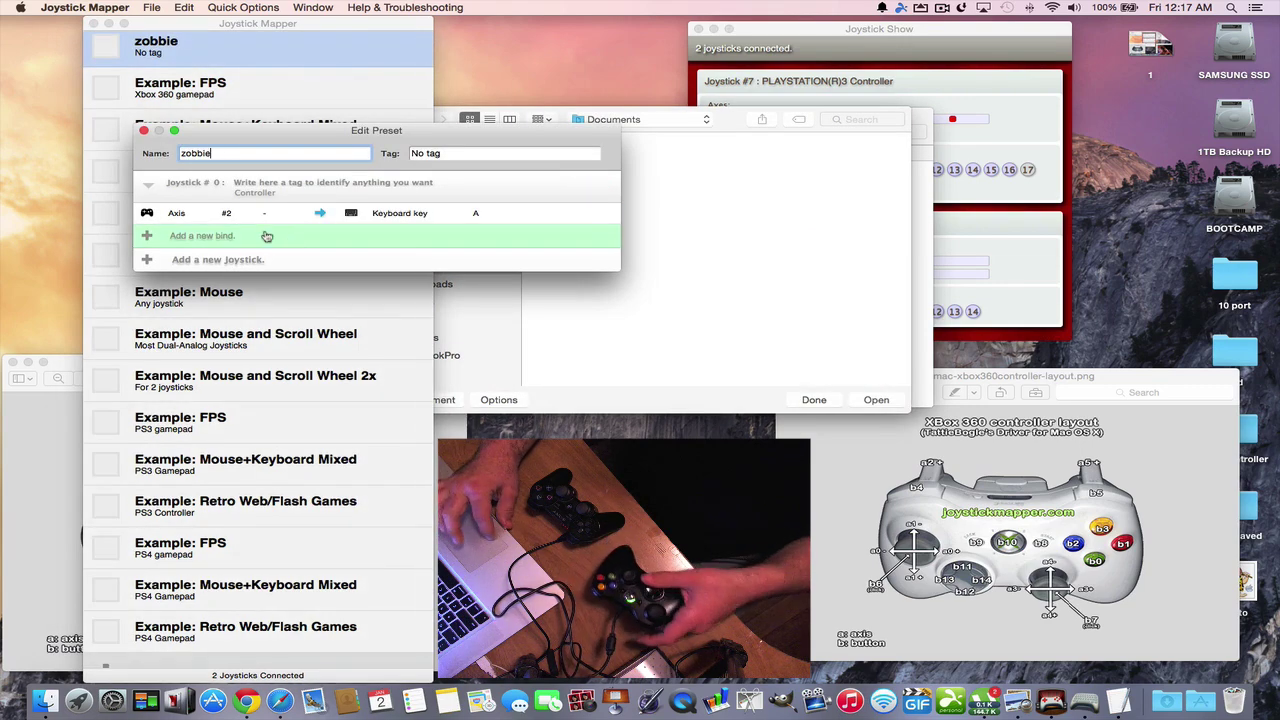
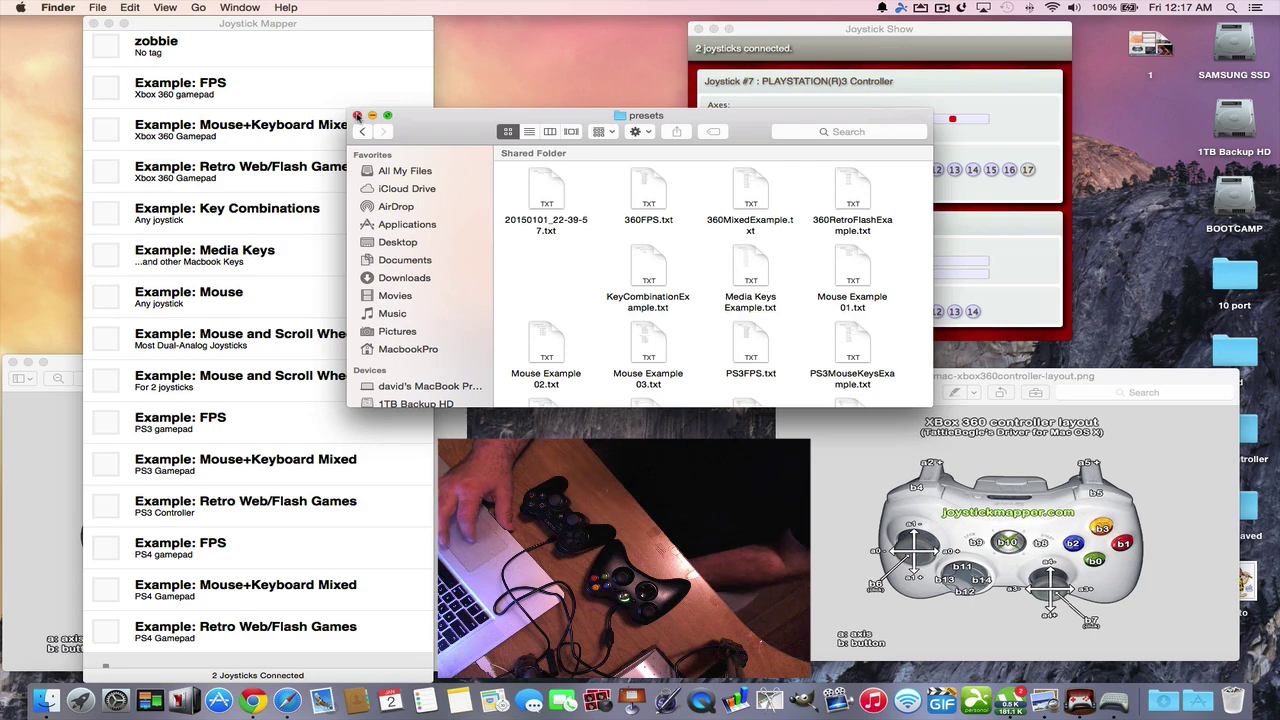
Step: Close the presets folder window and rearrange the Joystick Mapper window so that Joystick Show is fully uncovered
{"action": "left_click", "coordinate": [357, 116]}
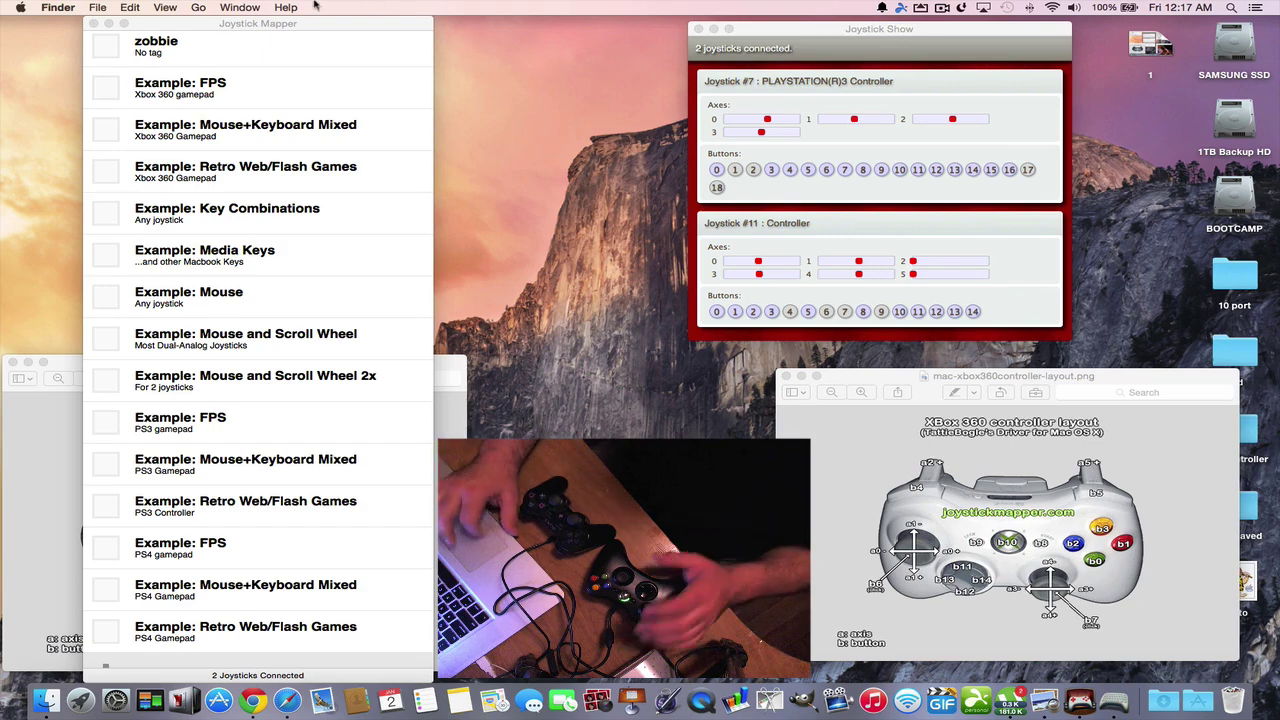
{"action": "left_click_drag", "start_coordinate": [155, 25], "coordinate": [450, 27]}
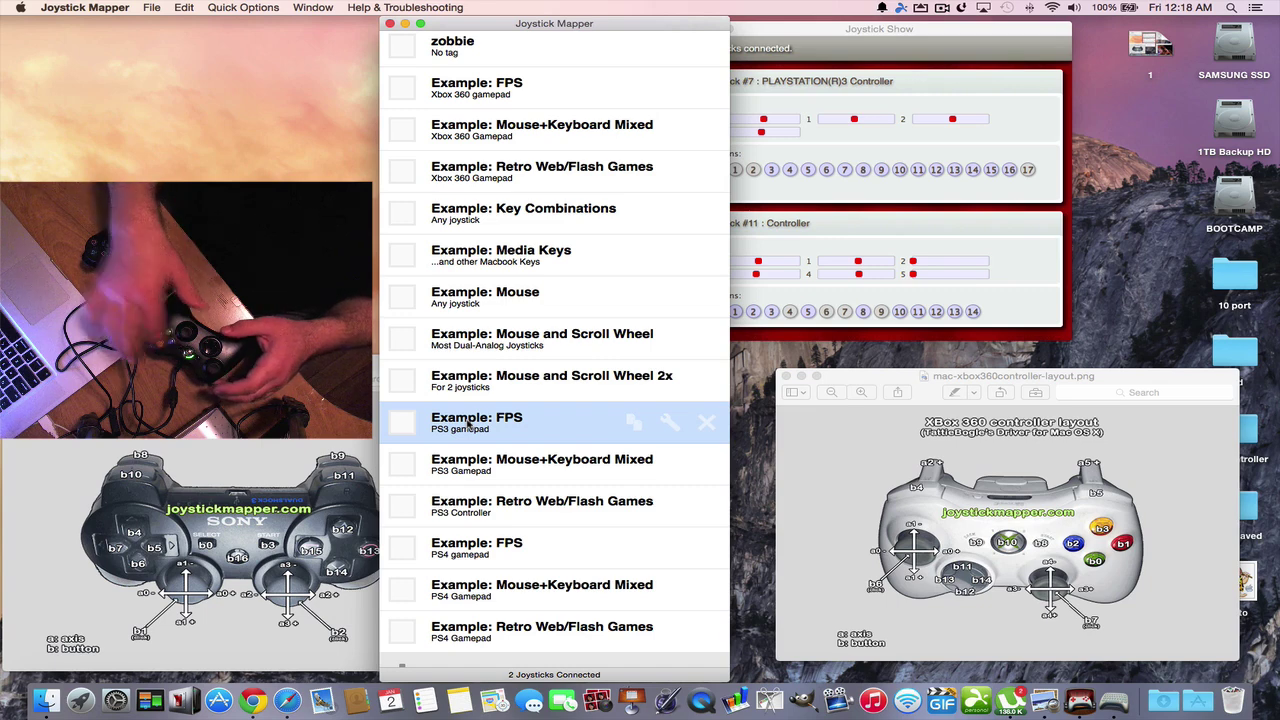
{"action": "left_click", "coordinate": [860, 30]}
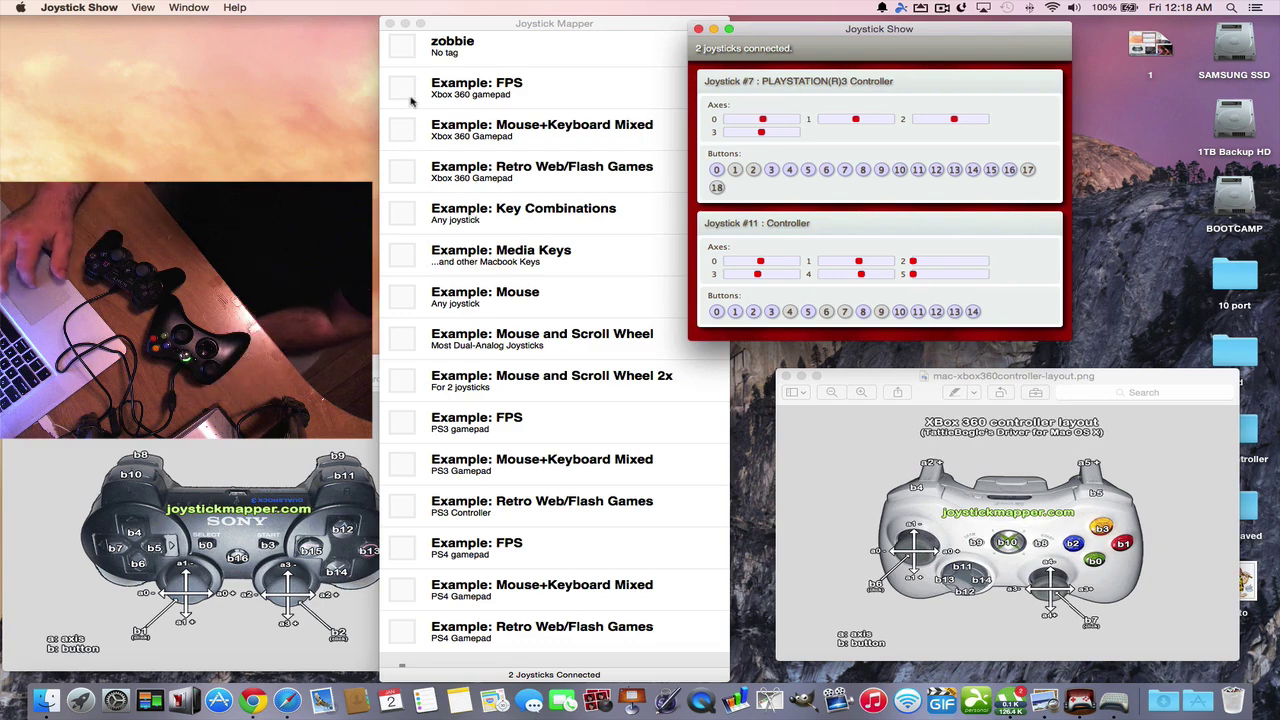
{"action": "left_click_drag", "start_coordinate": [480, 19], "coordinate": [155, 18]}
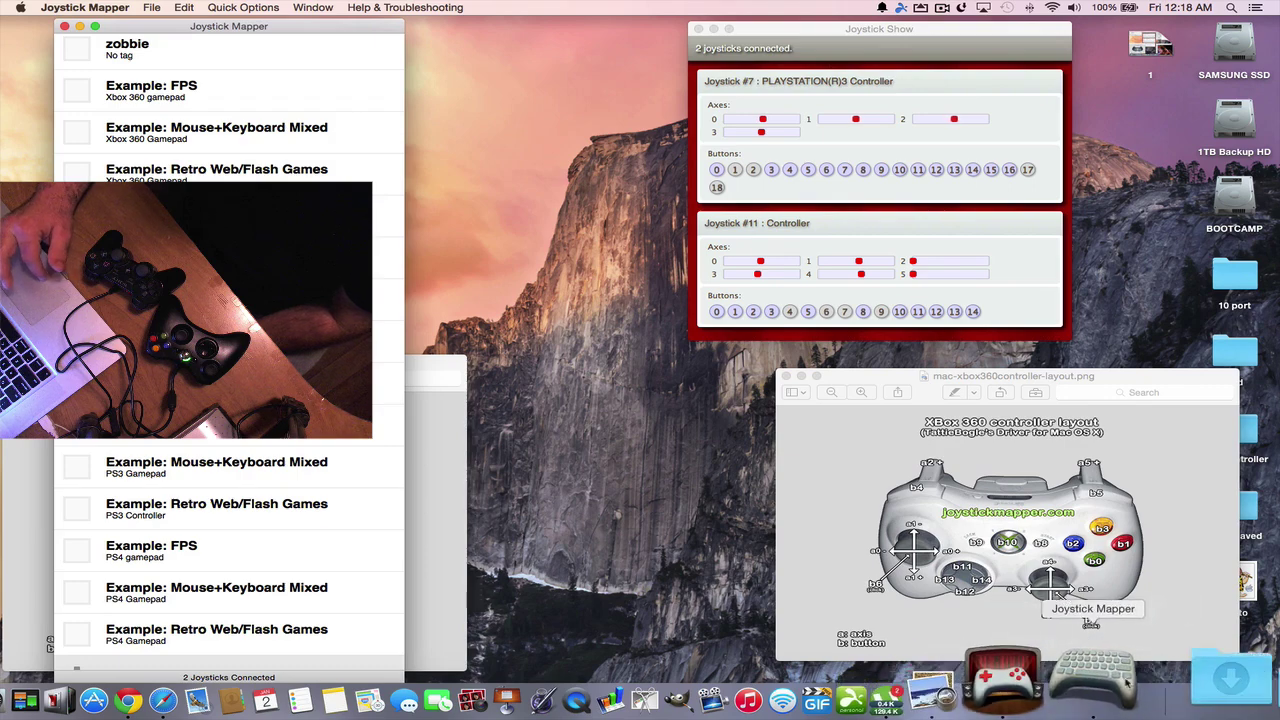
Step: Open System Preferences and bring up the Xbox 360 Controllers settings
{"action": "mouse_move", "coordinate": [383, 651]}
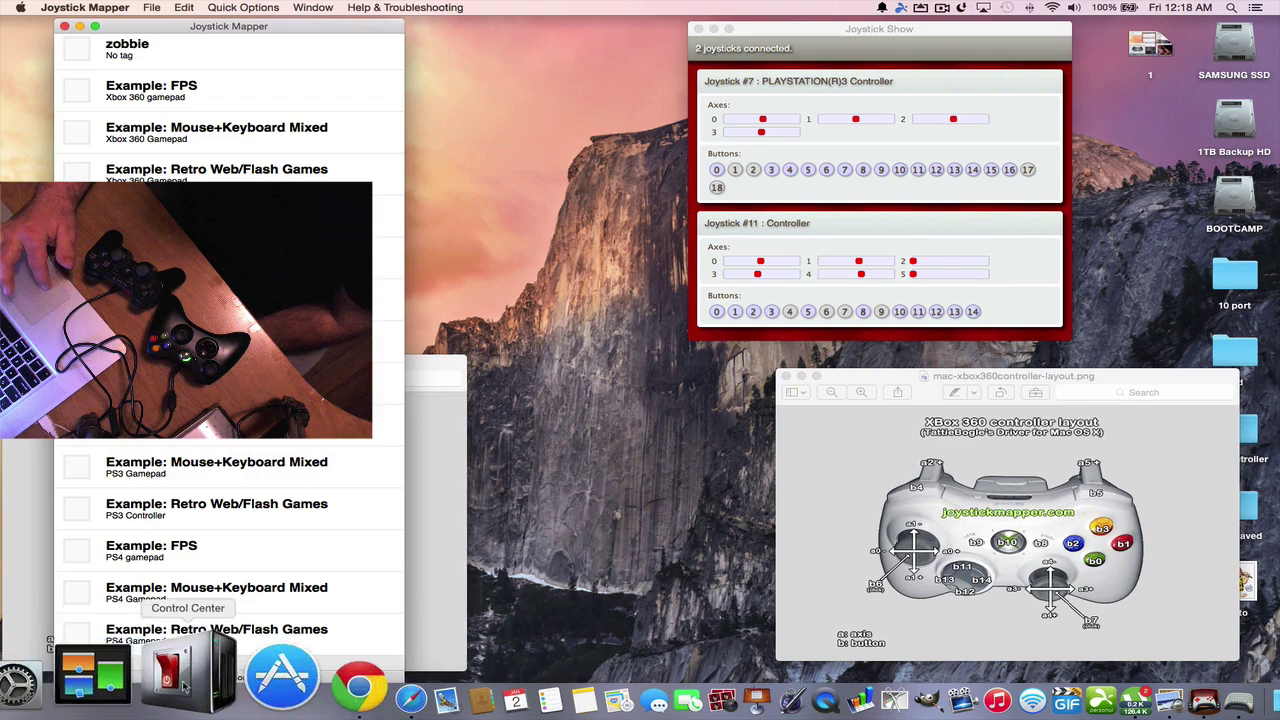
{"action": "left_click", "coordinate": [118, 690]}
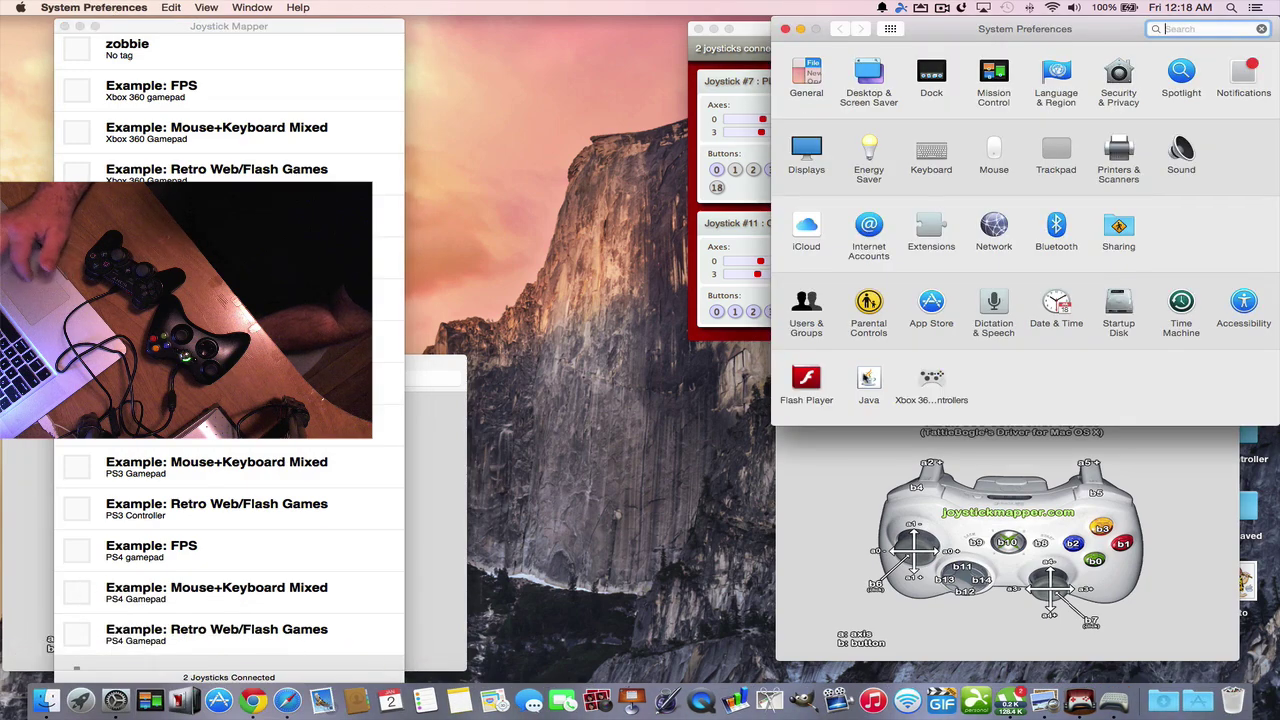
{"action": "left_click", "coordinate": [931, 382]}
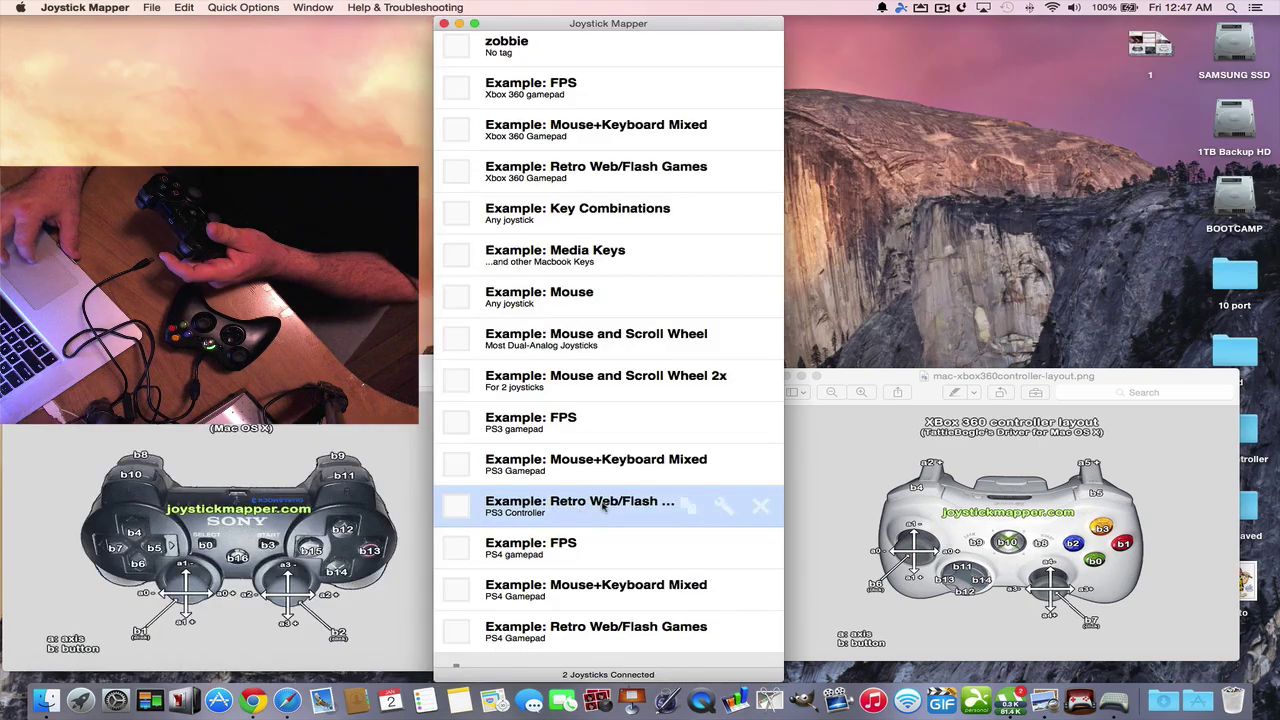
Step: Activate the "Example: FPS" preset for the PS4 gamepad and launch the GNZ game from the Applications folder
{"action": "left_click", "coordinate": [456, 548]}
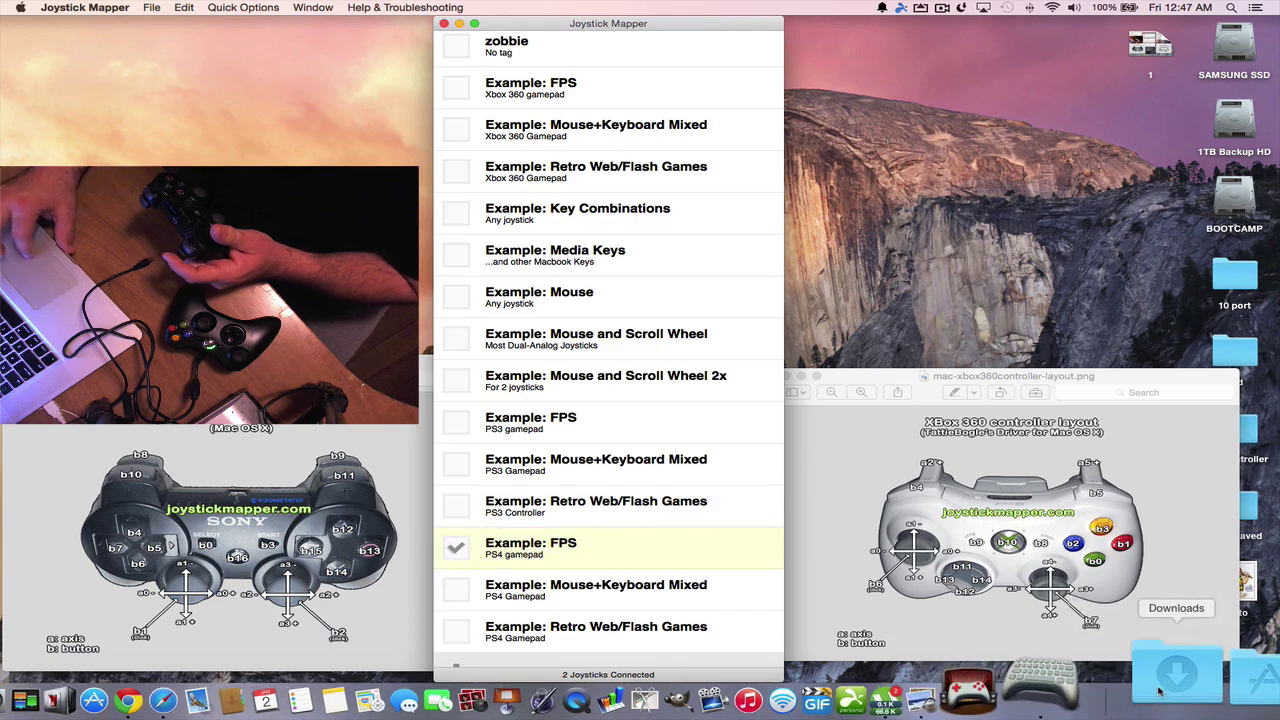
{"action": "left_click", "coordinate": [1199, 683]}
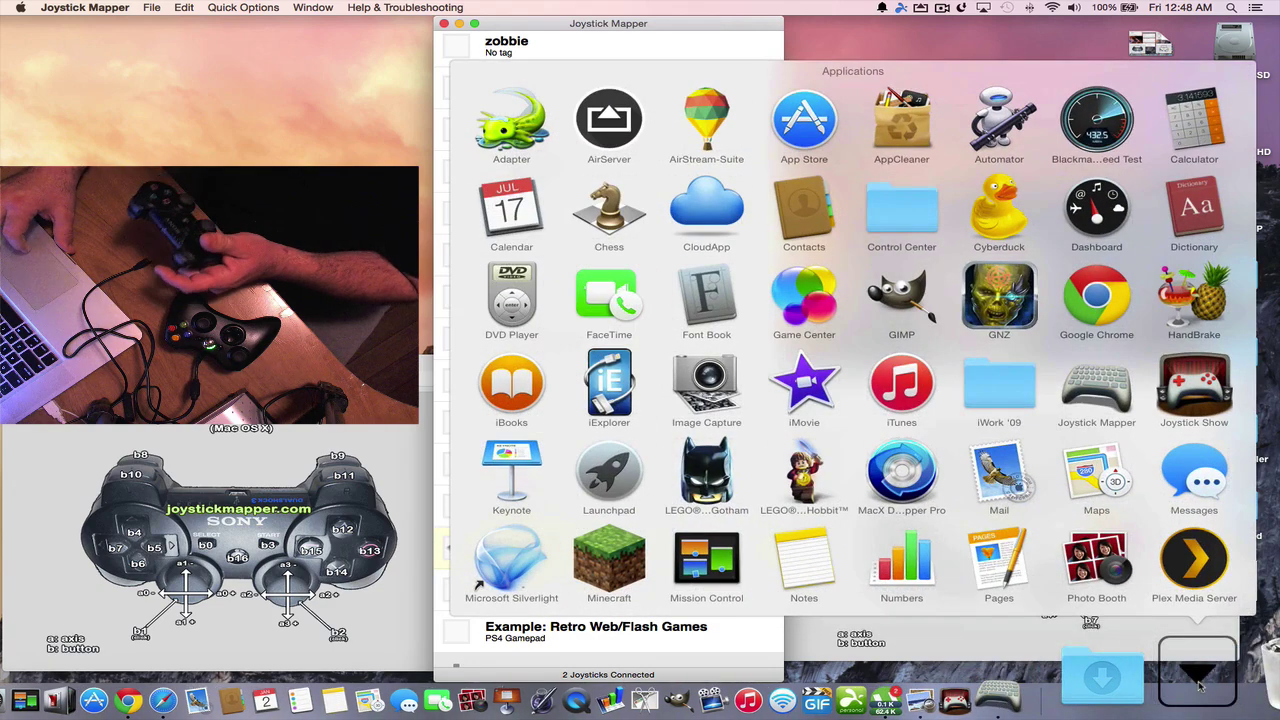
{"action": "left_click", "coordinate": [982, 318]}
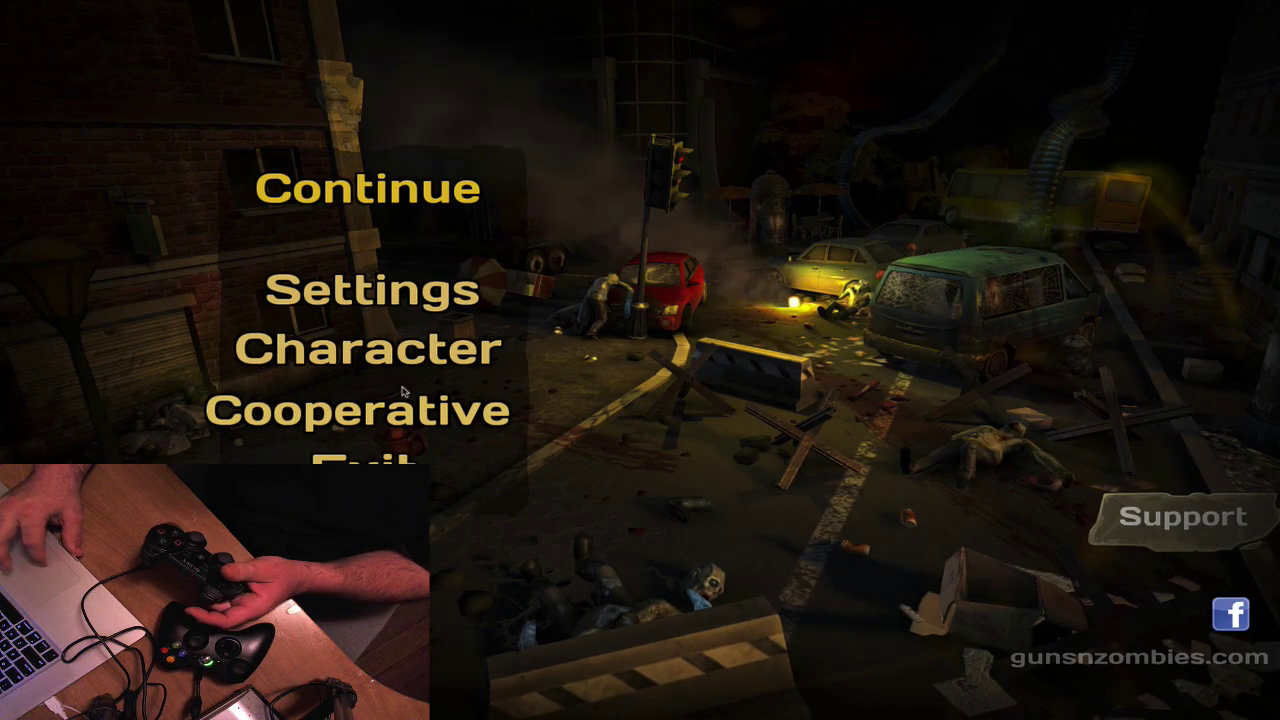
Step: Continue the saved game and start the Construction Site mission on Normal difficulty
{"action": "left_click", "coordinate": [392, 200]}
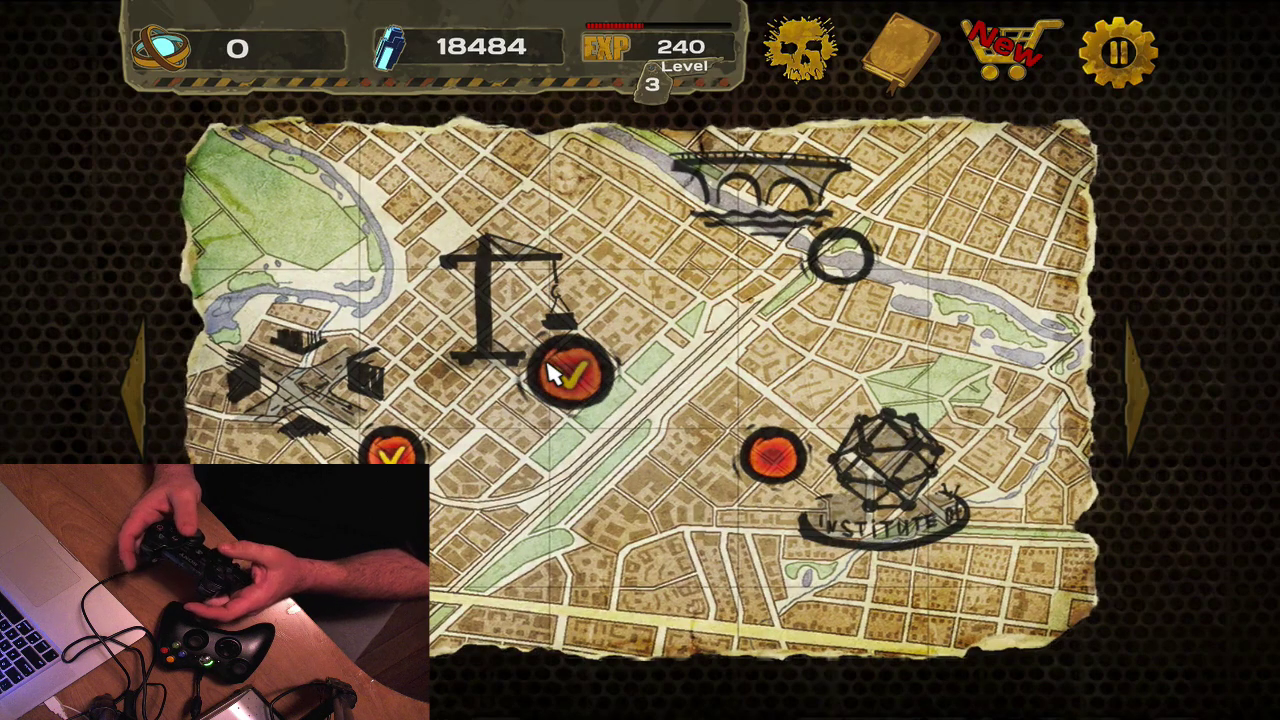
{"action": "left_click", "coordinate": [553, 374]}
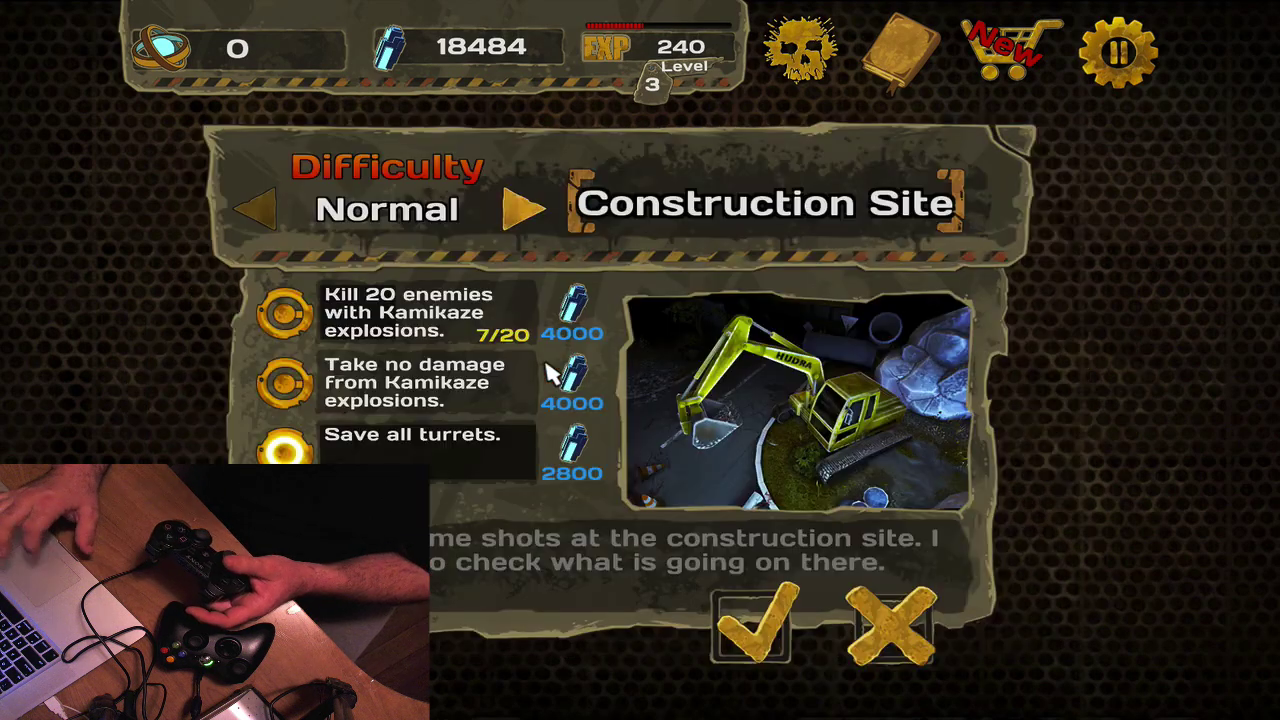
{"action": "left_click", "coordinate": [757, 632]}
{"action": "left_click", "coordinate": [1237, 38]}
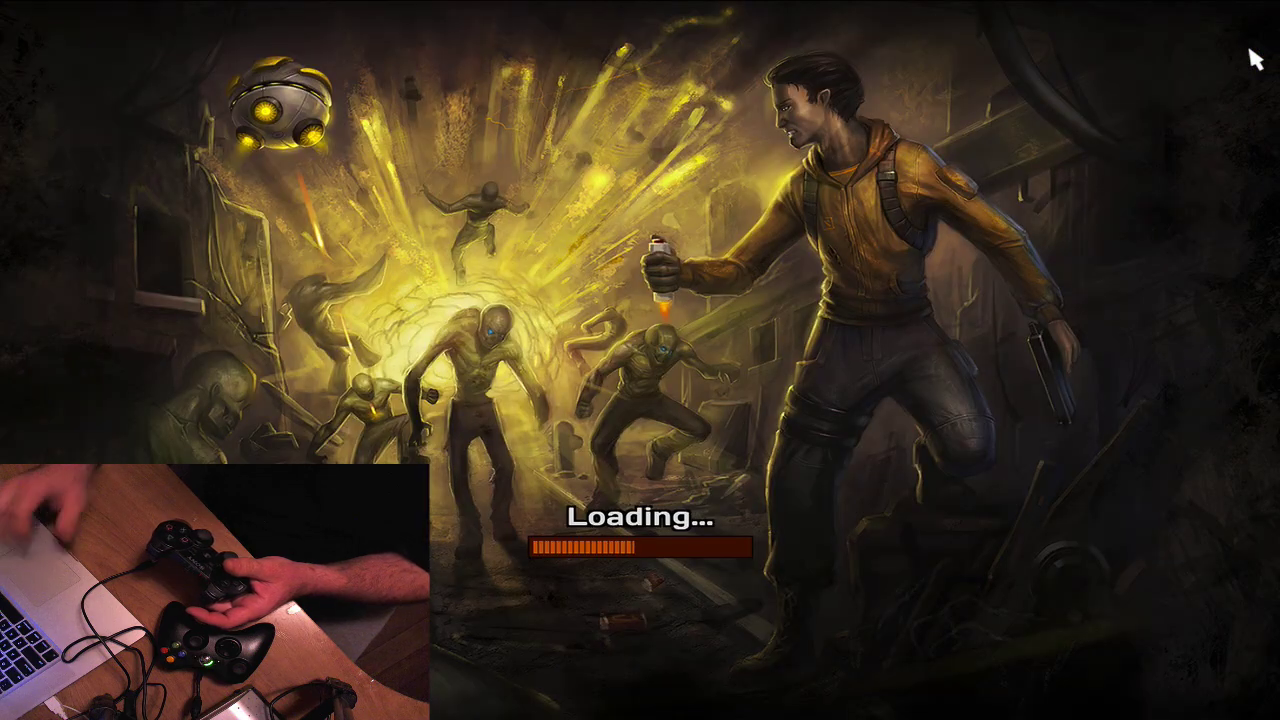